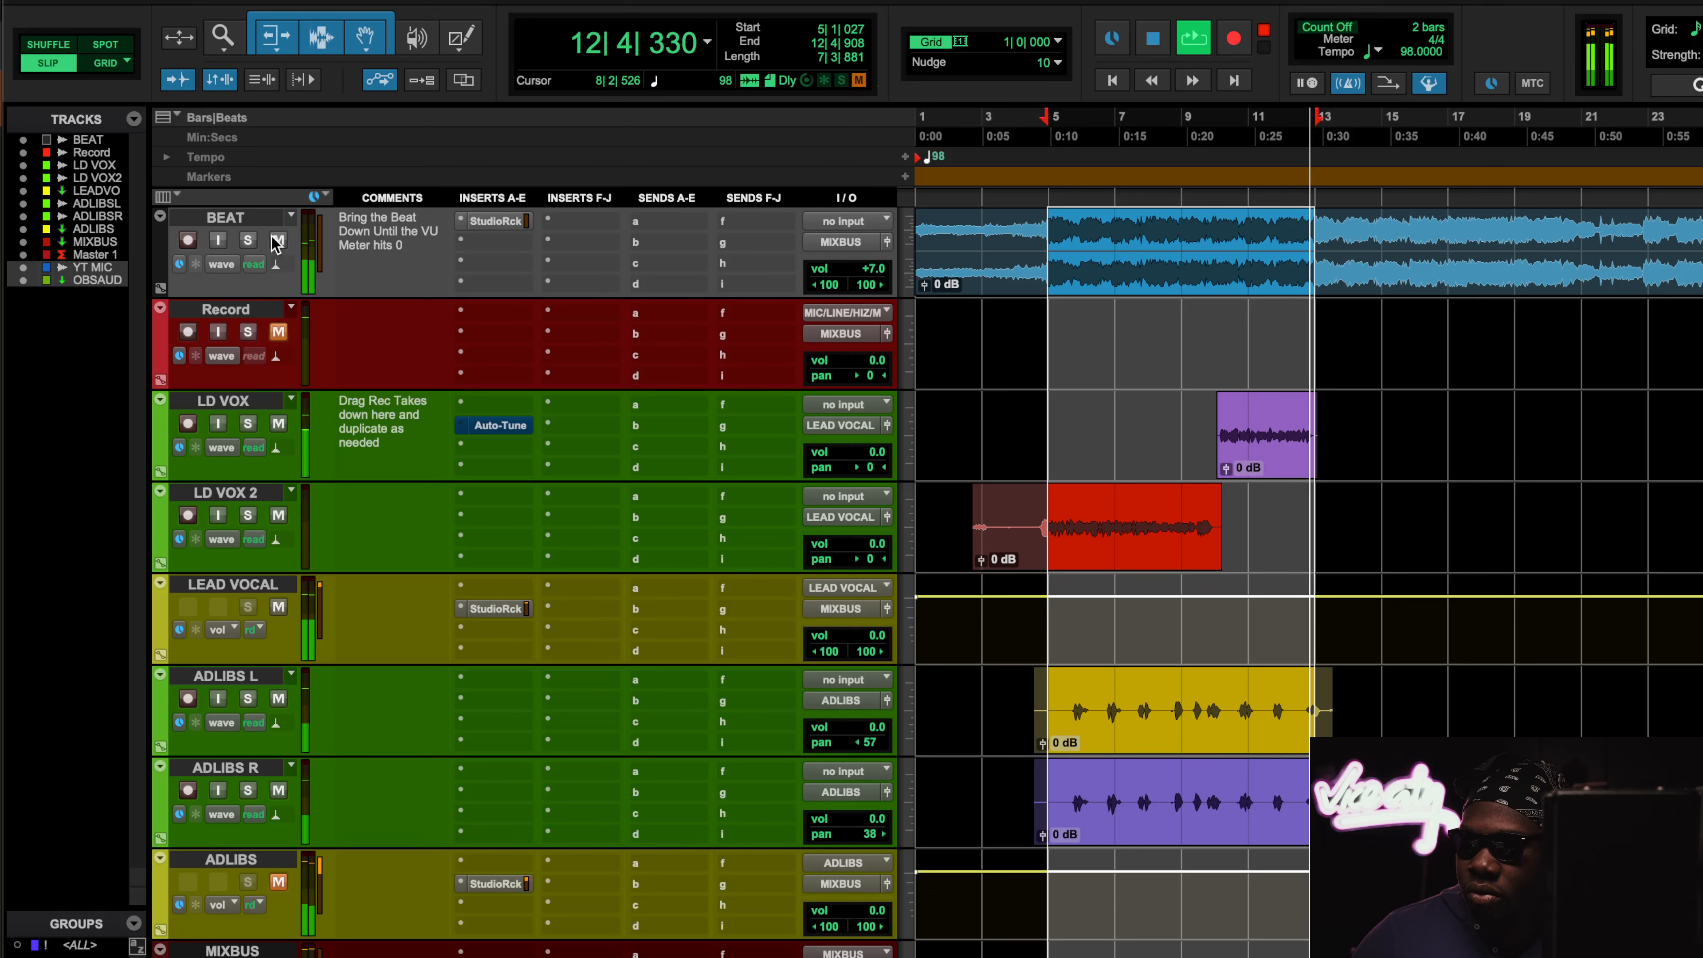
Step: Mute the BEAT track, then open the StudioRack insert on LEAD VOCAL and play the selected section
{"action": "key", "text": "space"}
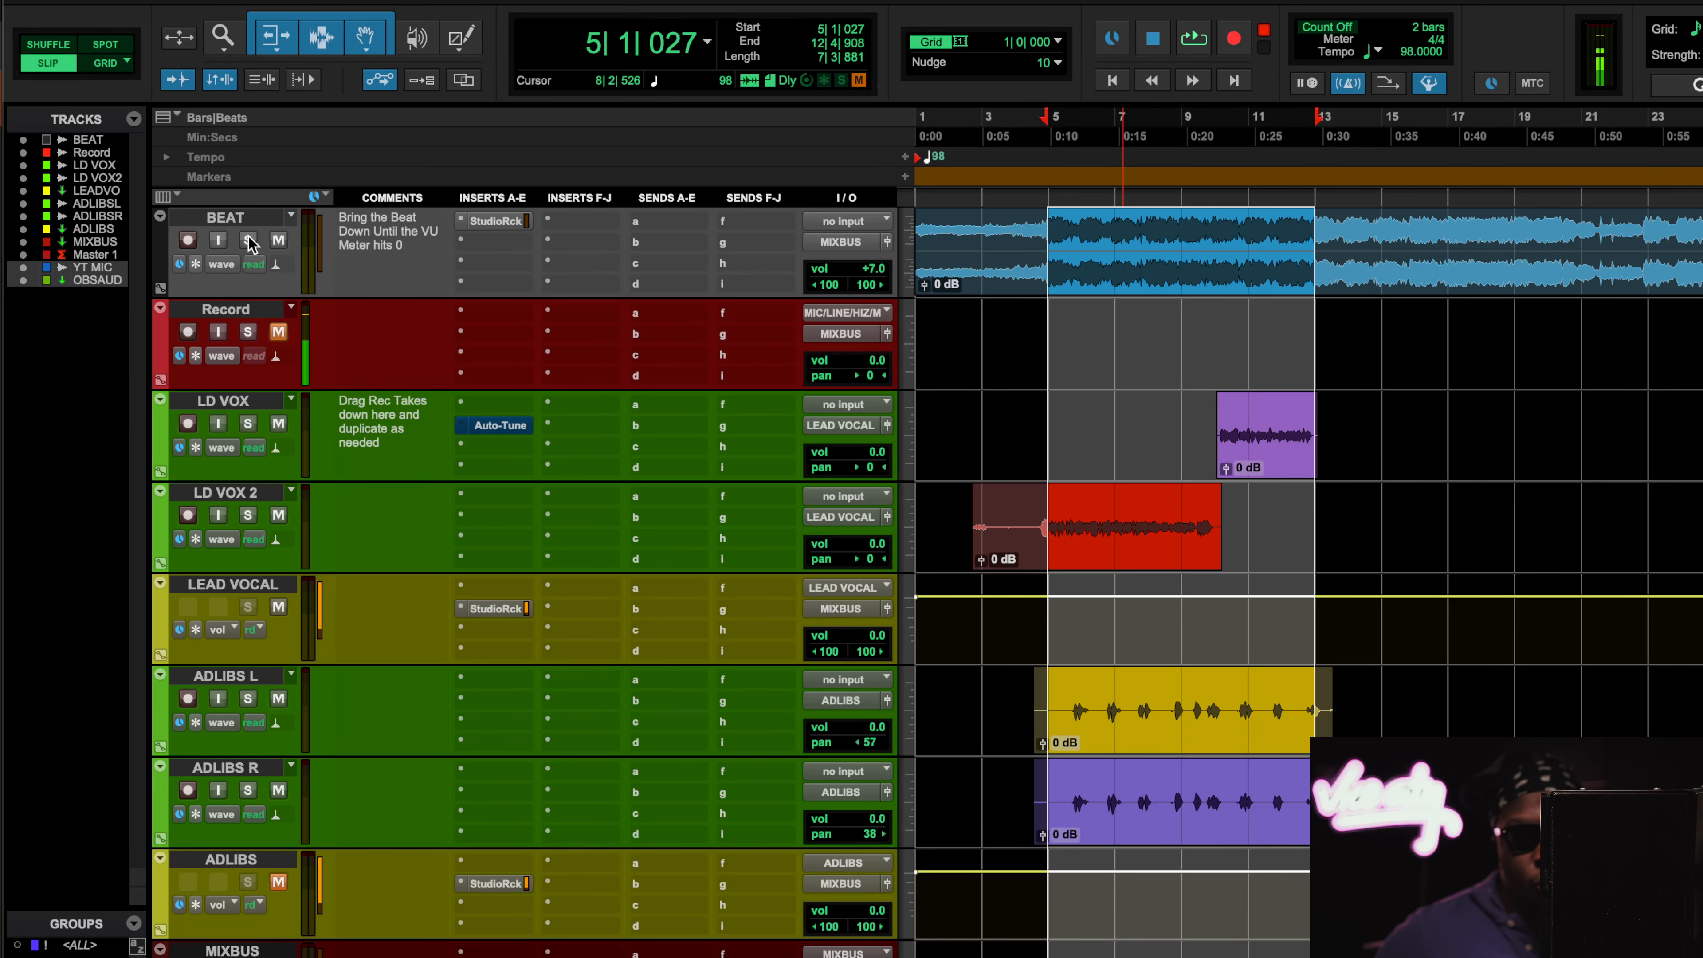
{"action": "left_click", "coordinate": [278, 240]}
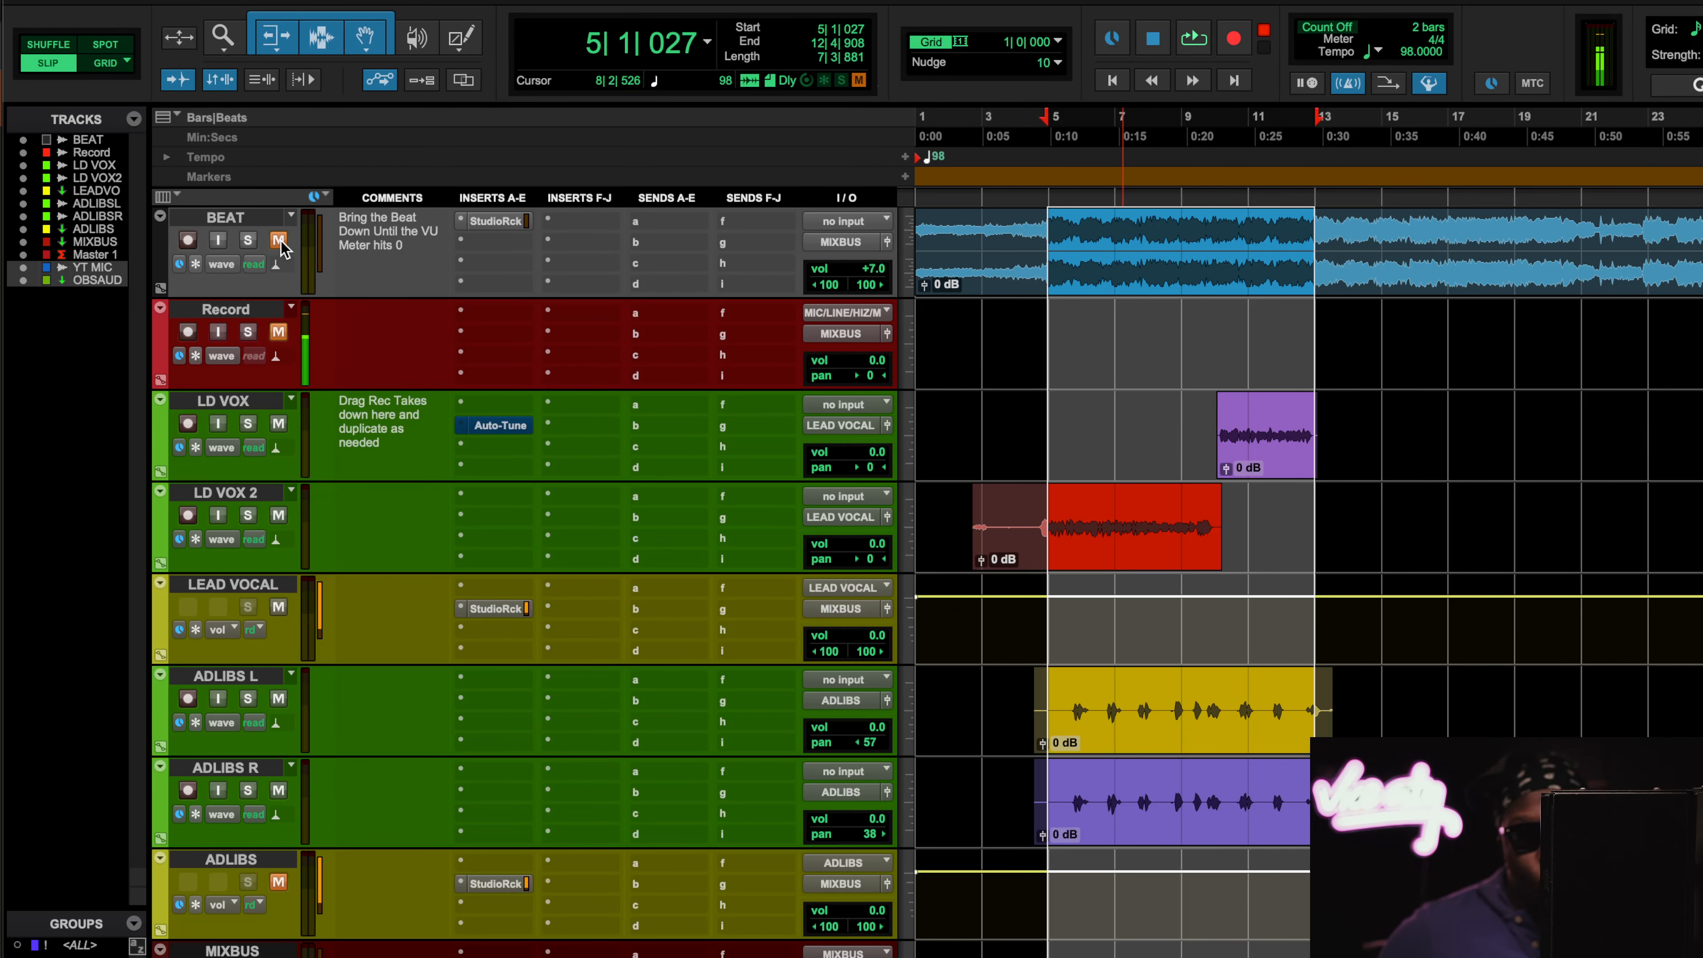
{"action": "left_click", "coordinate": [496, 608]}
{"action": "key", "text": "space"}
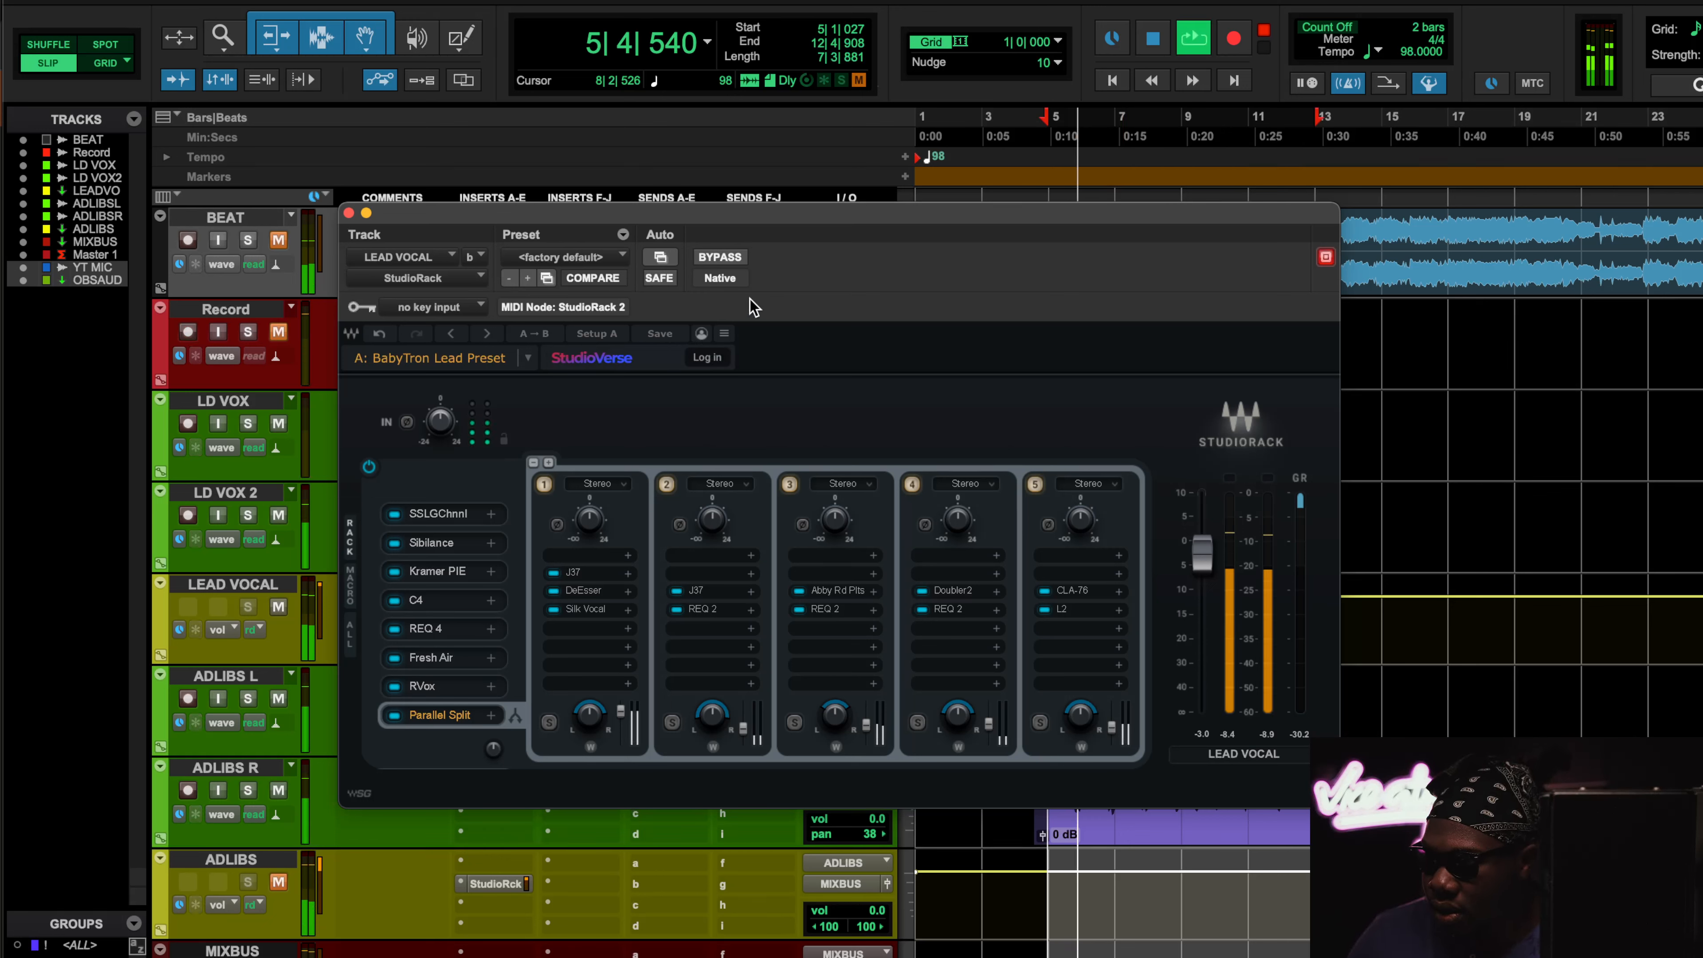
Step: Compare the LEAD VOCAL StudioRack chain bypassed and active, leave it active and stop playback
{"action": "left_click", "coordinate": [737, 259]}
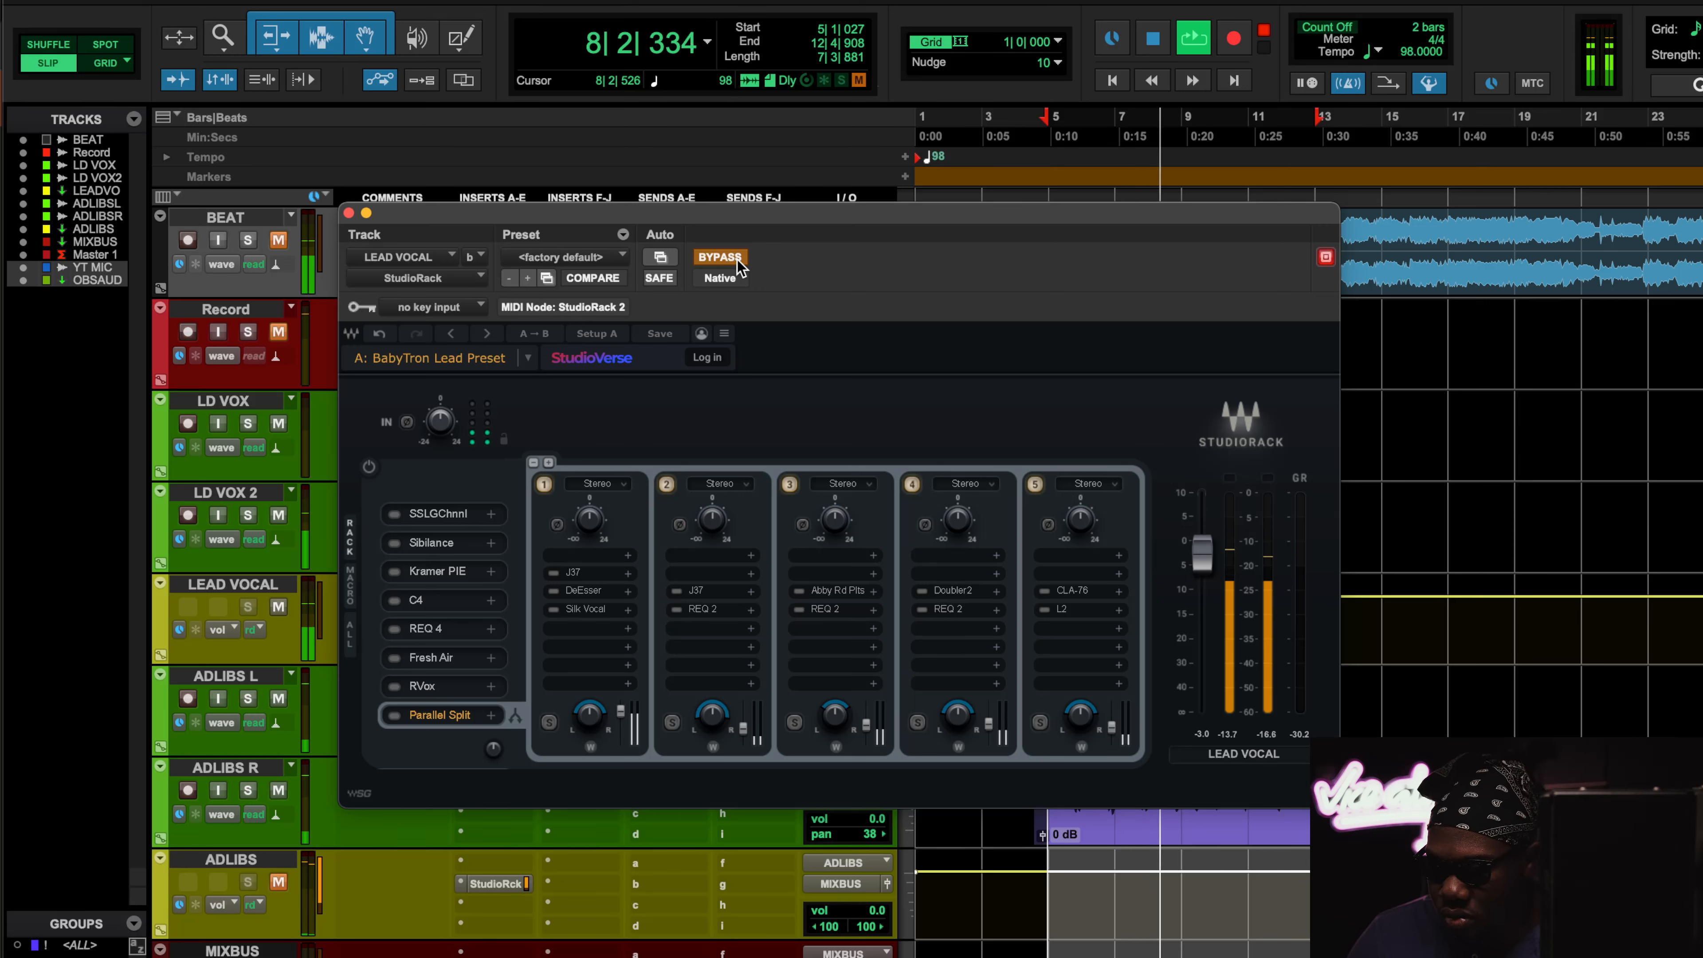
{"action": "left_click", "coordinate": [736, 260]}
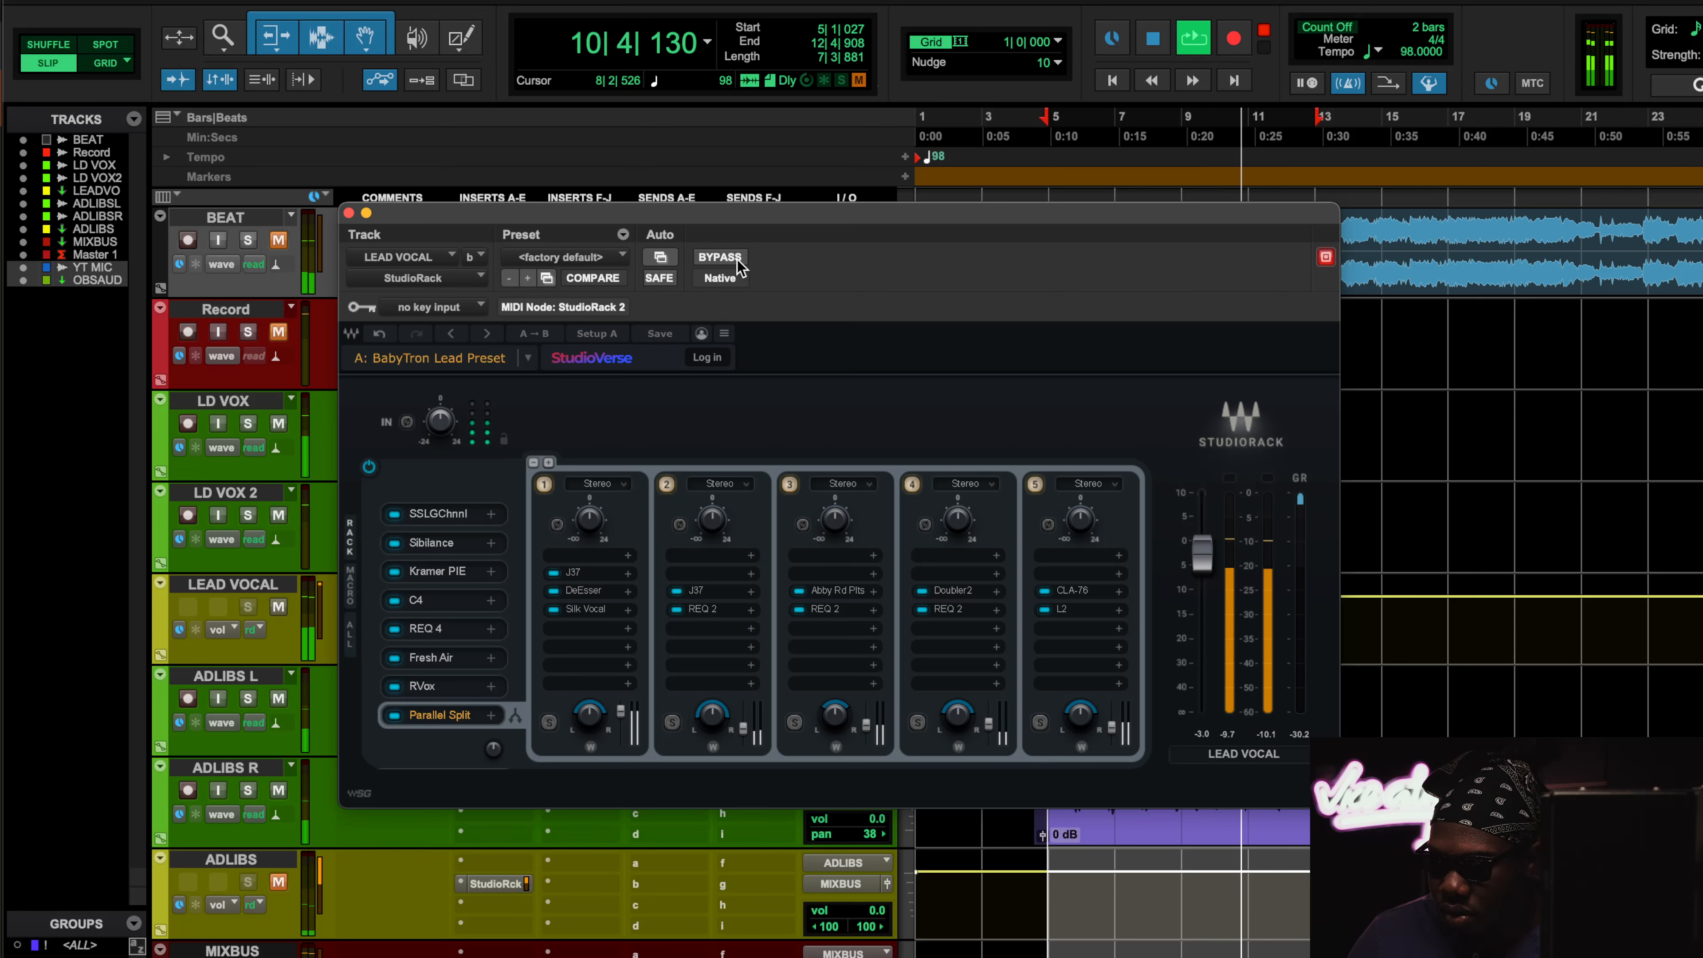
{"action": "left_click", "coordinate": [737, 259]}
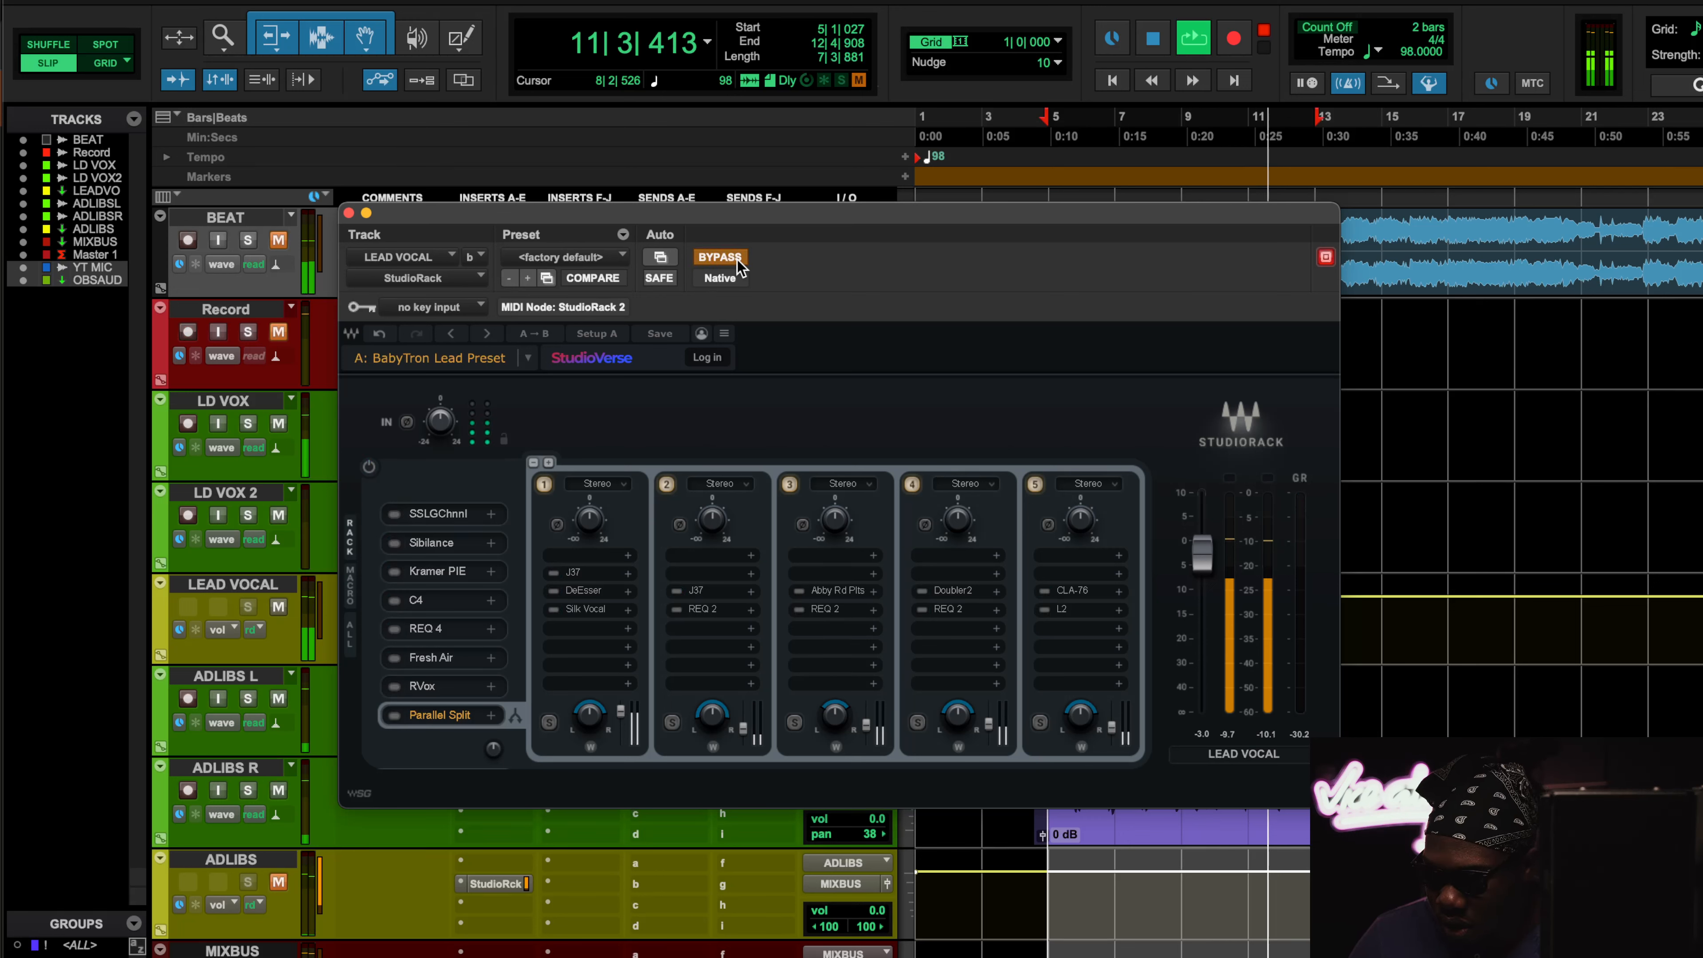
{"action": "left_click", "coordinate": [737, 260]}
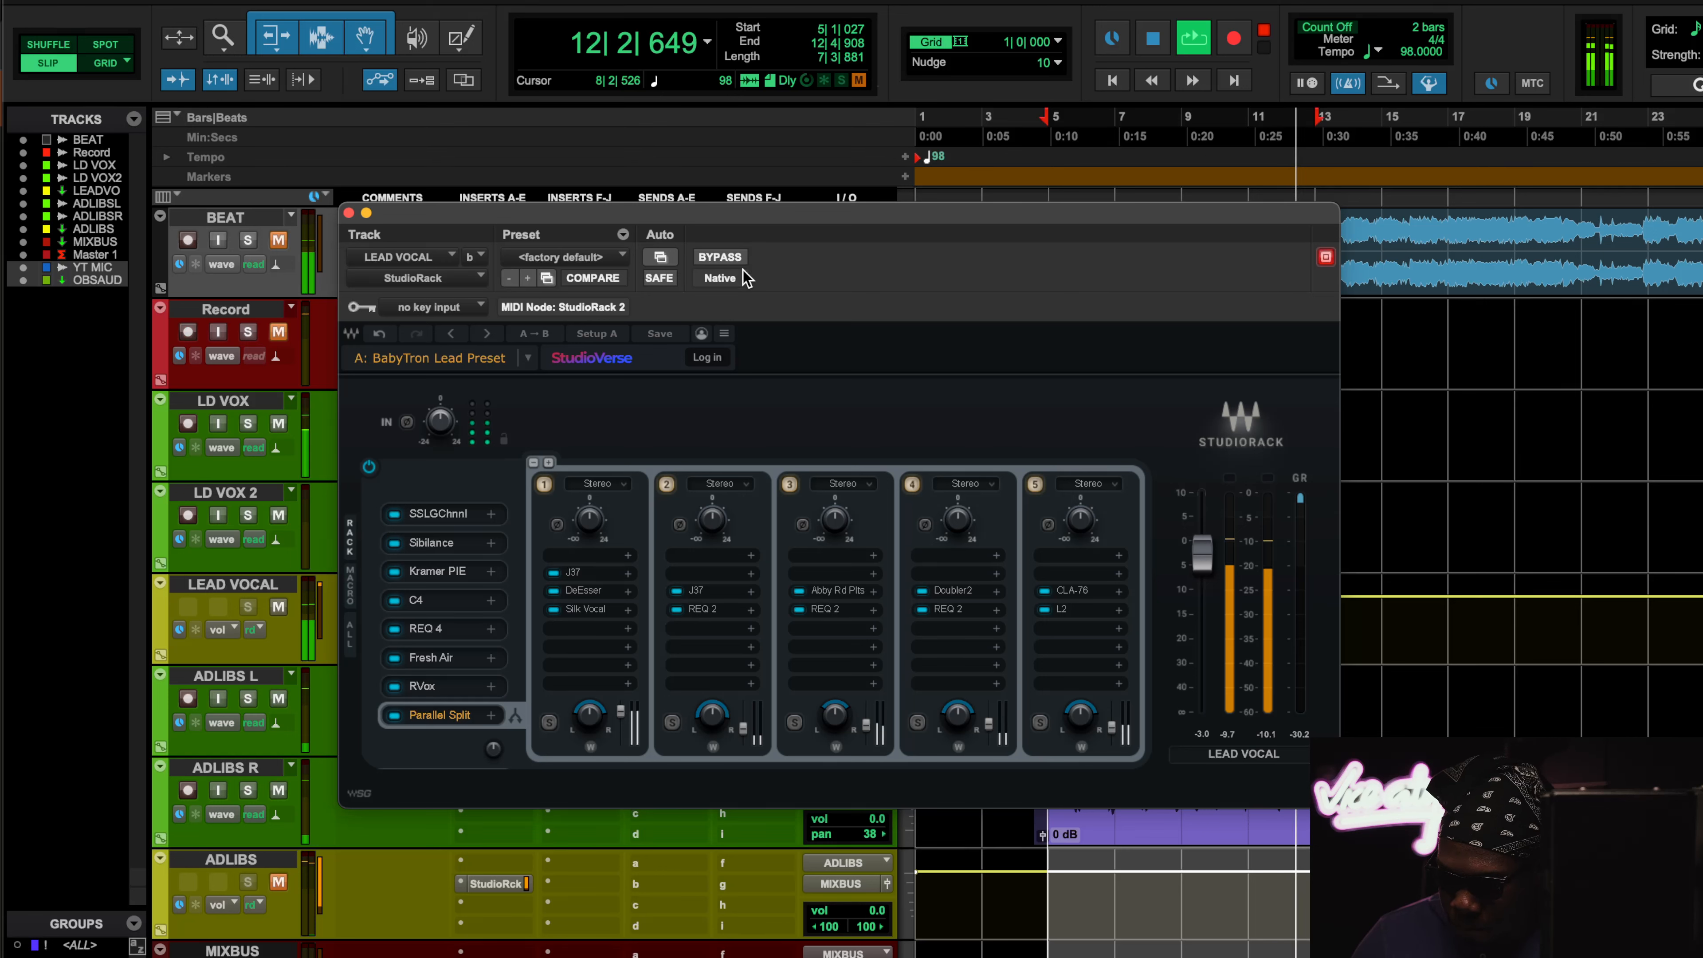
{"action": "key", "text": "space"}
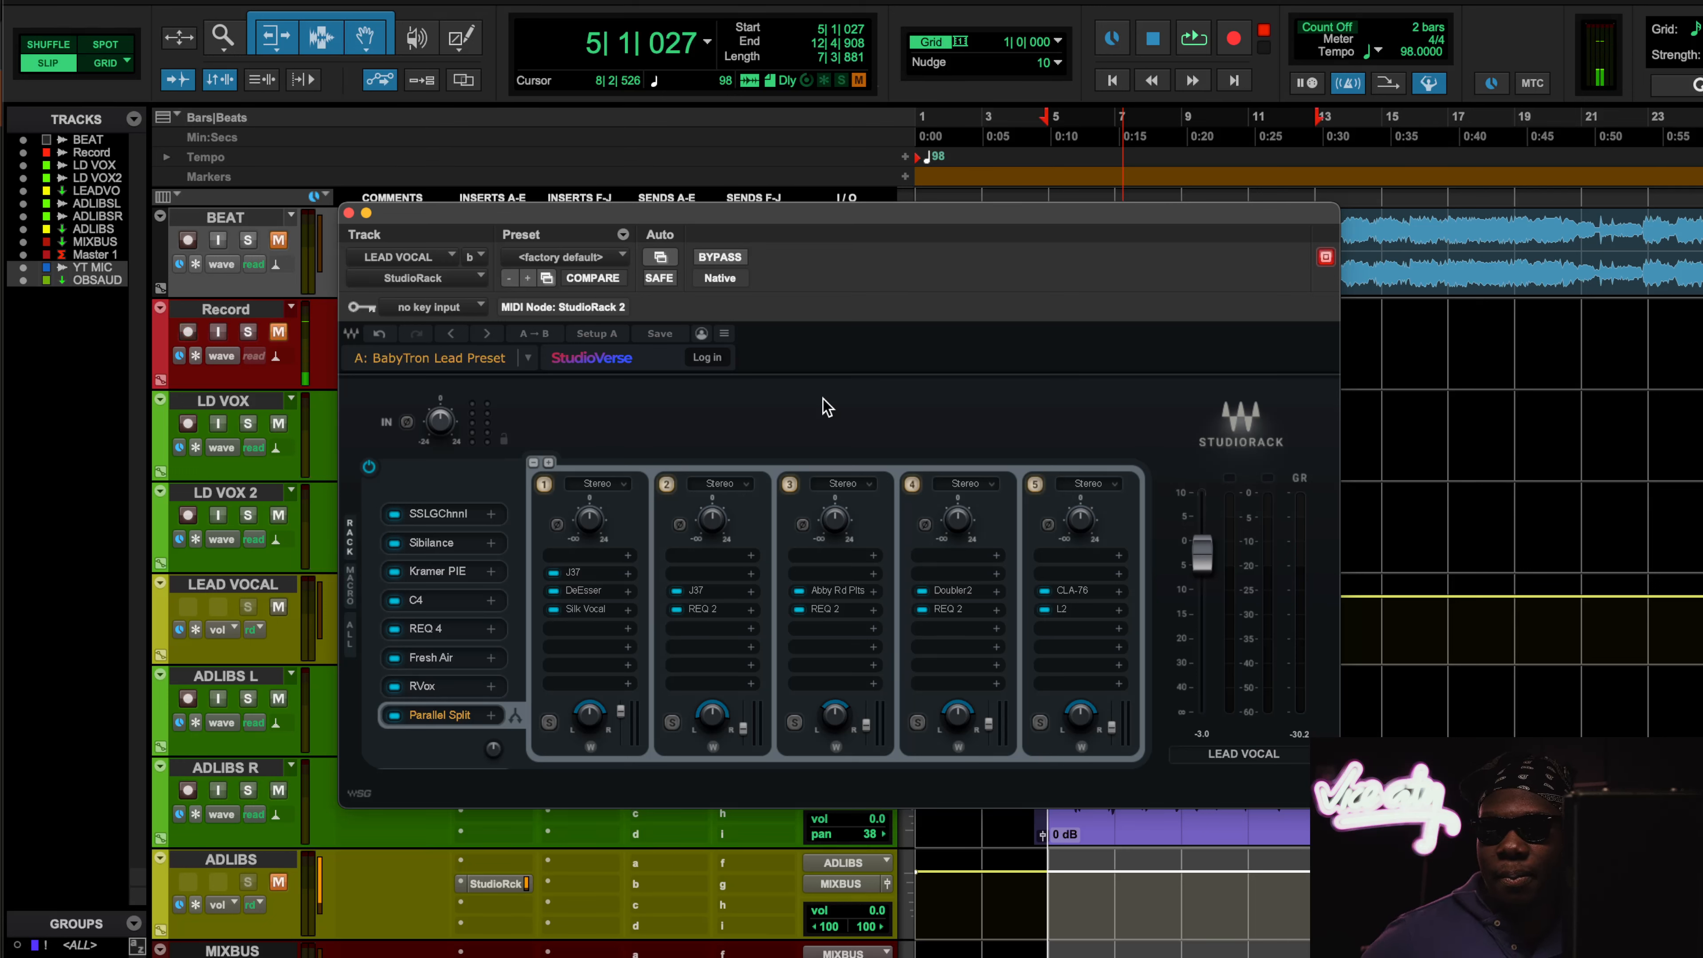
Step: Open SSLGChannel in the LEAD VOCAL rack and compare it switched off and on during playback, leaving it on
{"action": "left_click", "coordinate": [445, 514]}
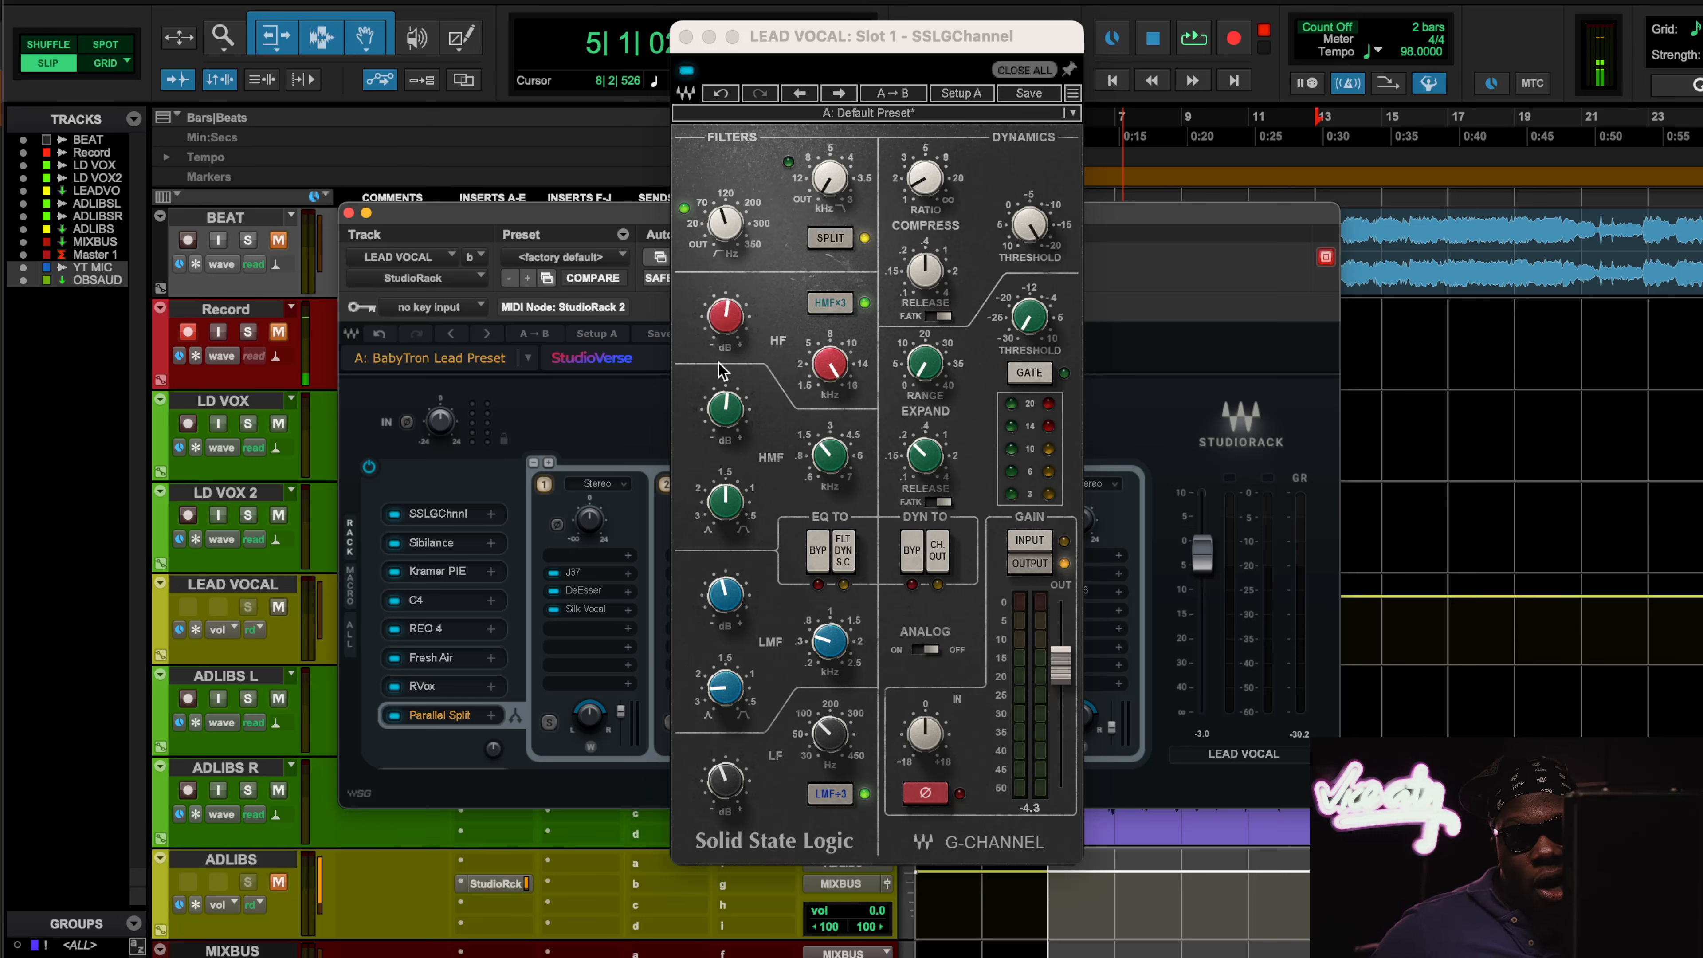
{"action": "left_click", "coordinate": [725, 330]}
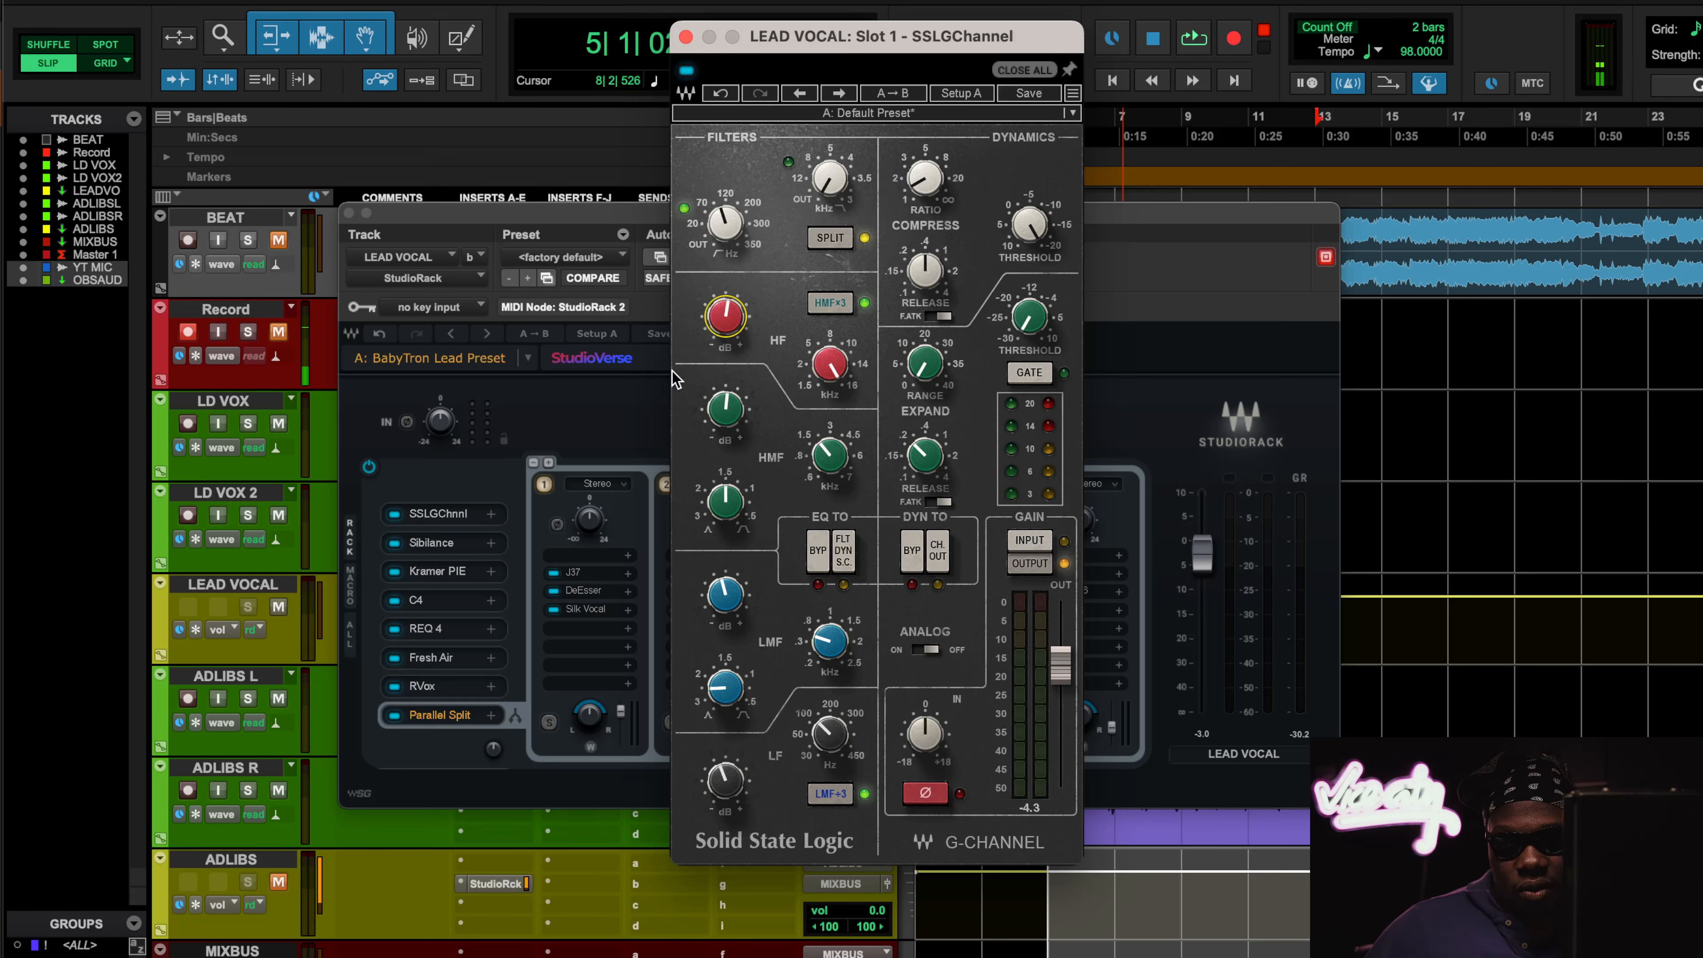
{"action": "key", "text": "space"}
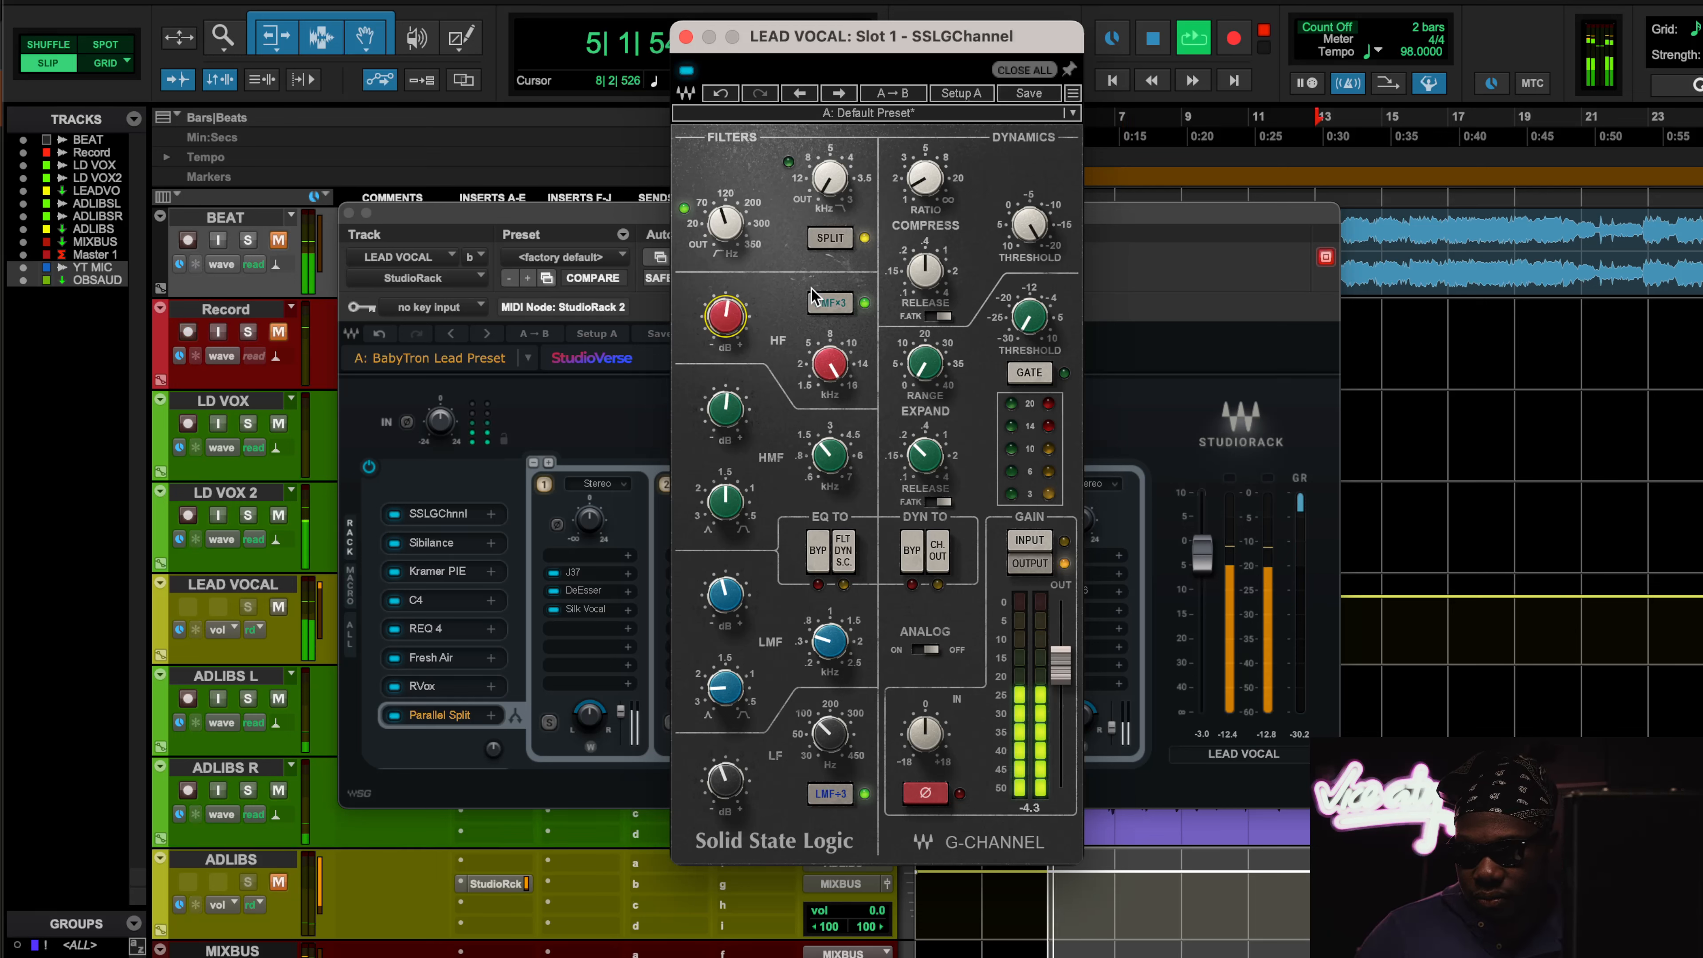
{"action": "left_click", "coordinate": [686, 71]}
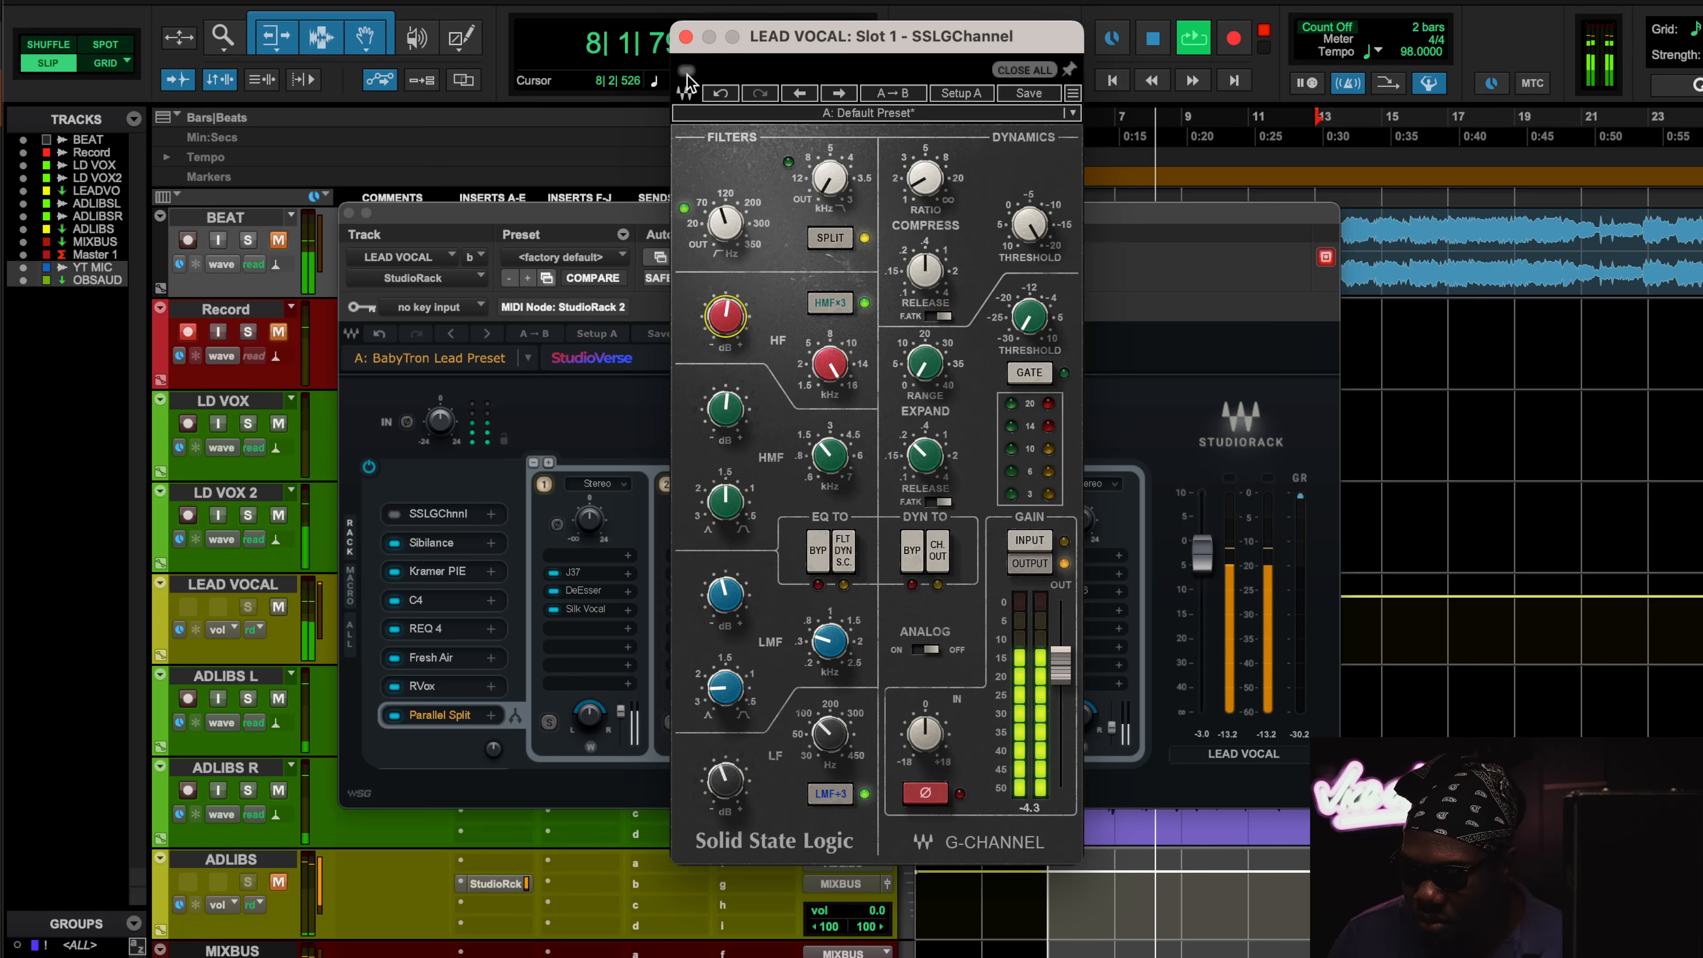
{"action": "left_click", "coordinate": [686, 71]}
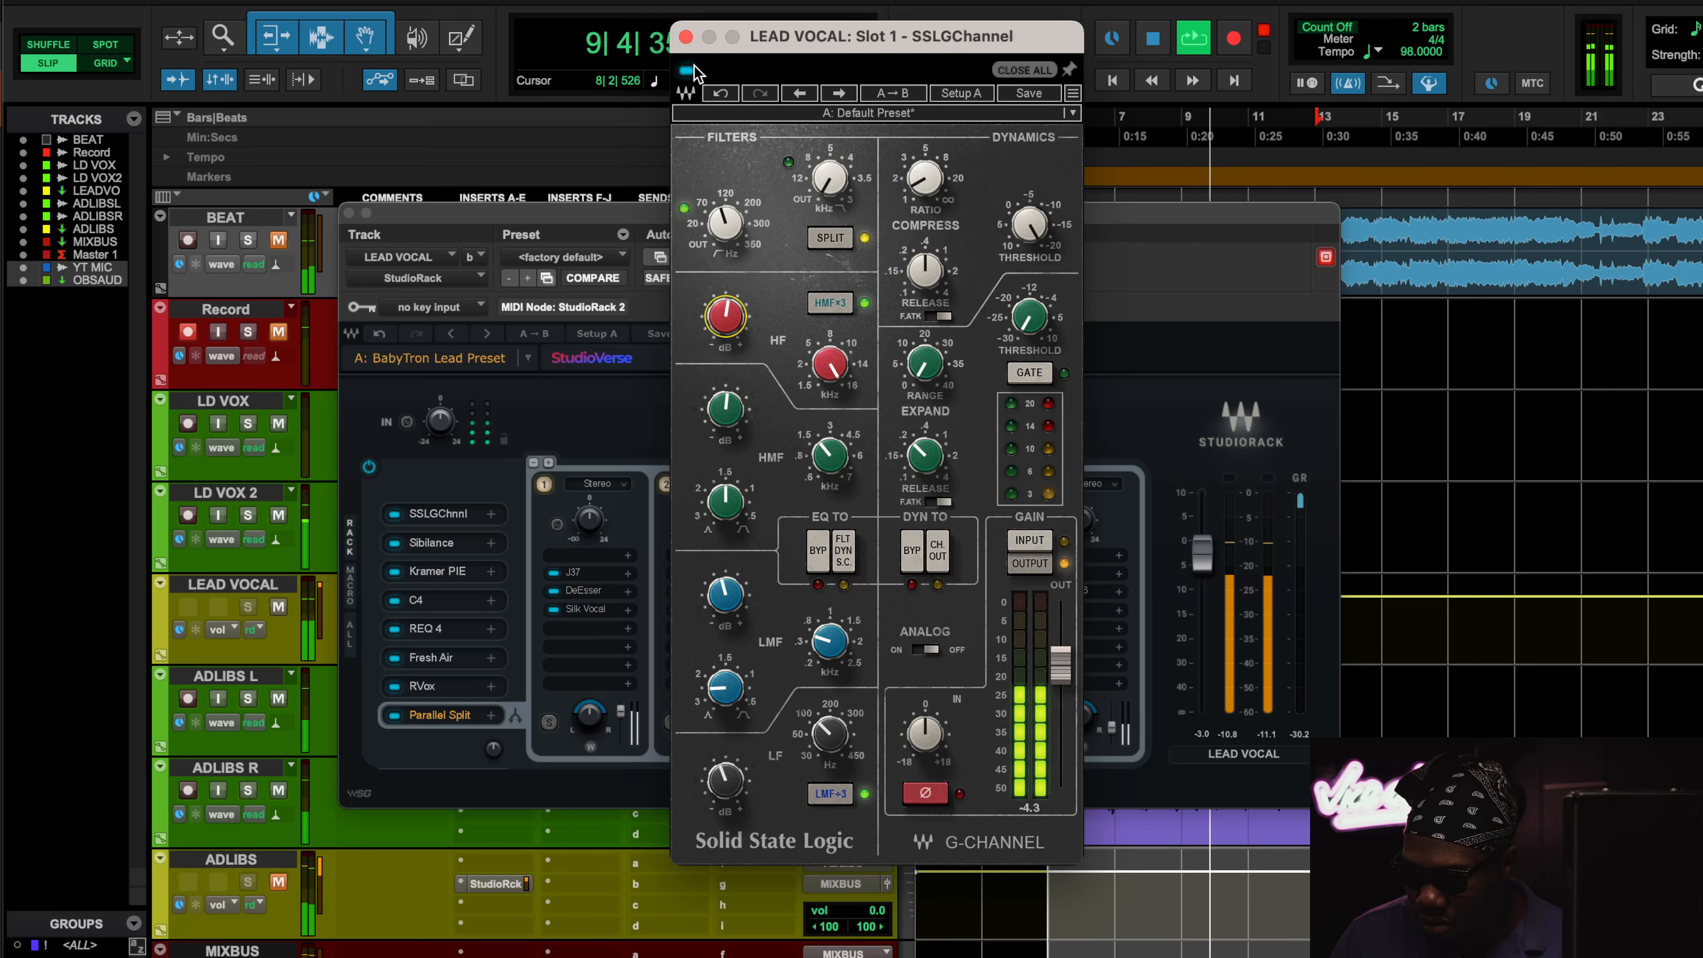
{"action": "left_click", "coordinate": [687, 72]}
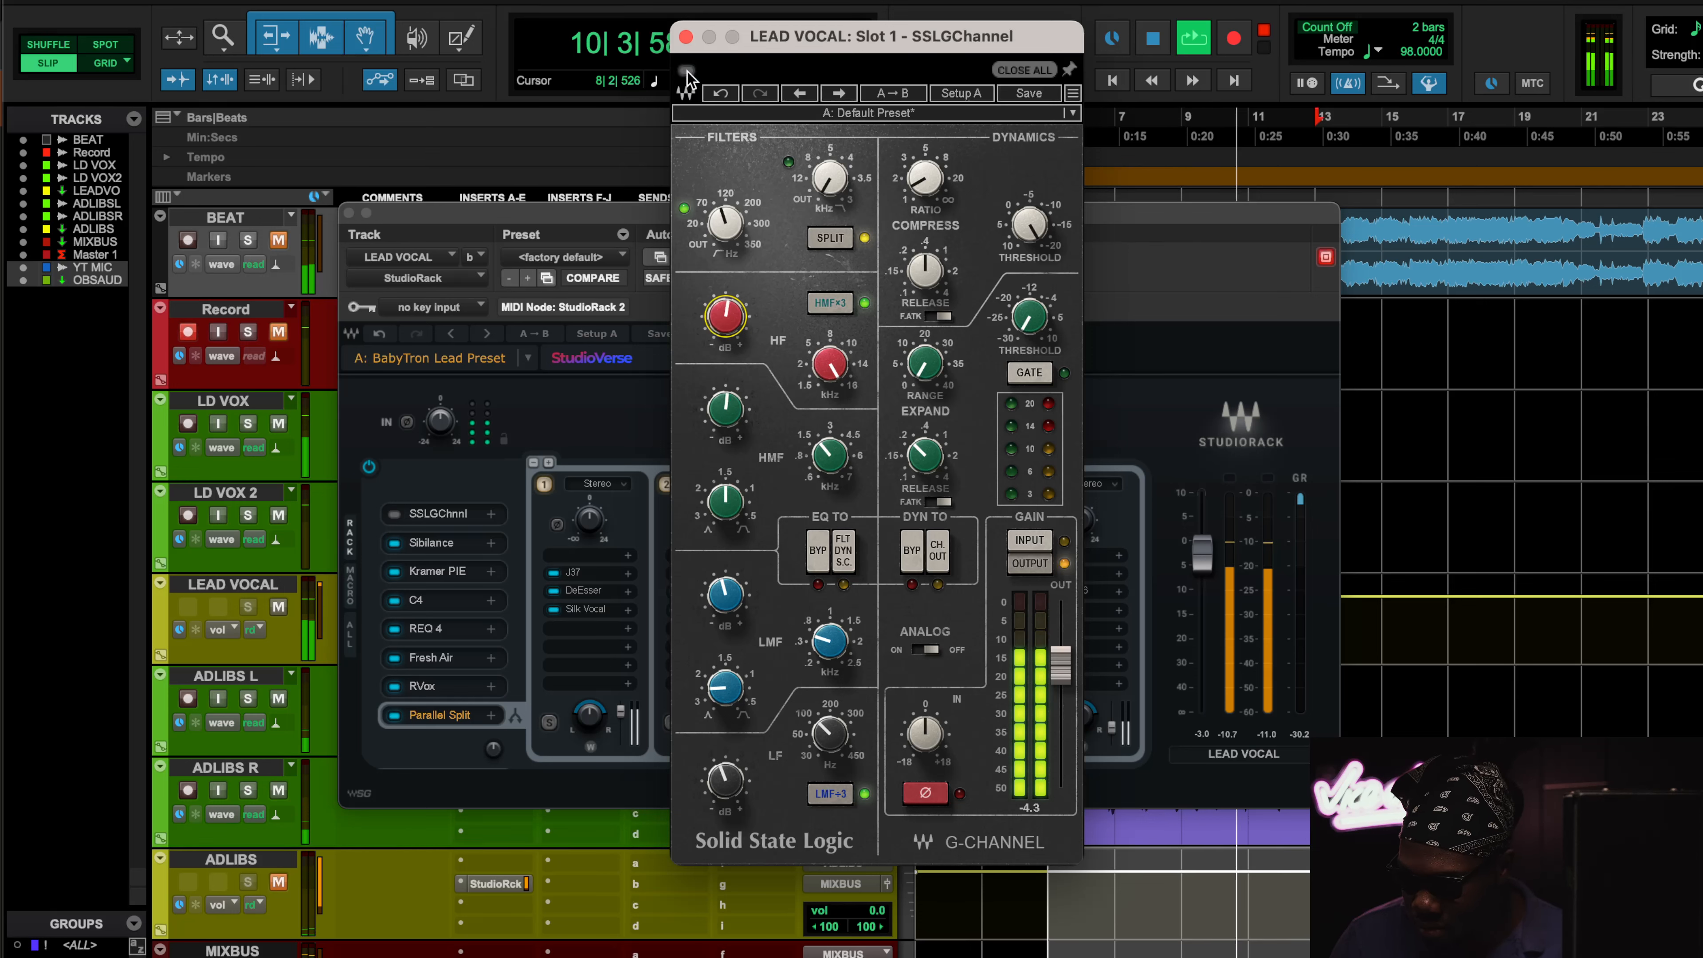
{"action": "left_click", "coordinate": [686, 72]}
Step: Briefly unmute BEAT to hear the vocal against it, mute it again and stop playback
{"action": "left_click", "coordinate": [278, 239]}
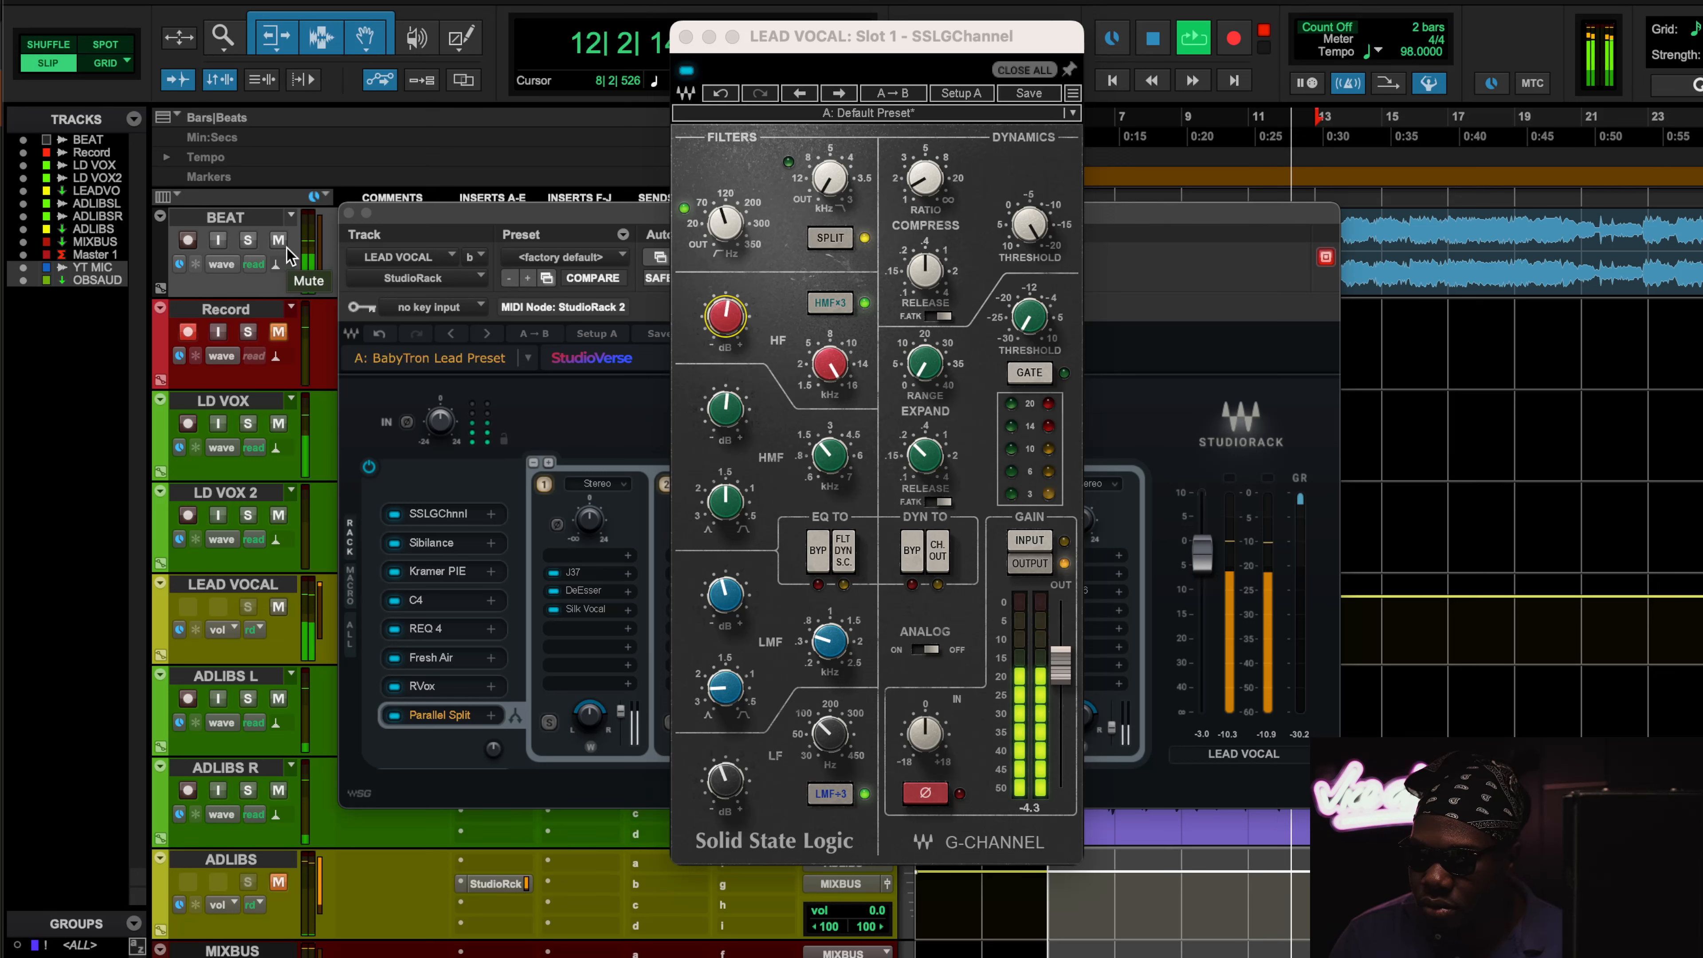
{"action": "left_click", "coordinate": [285, 247]}
{"action": "key", "text": "space"}
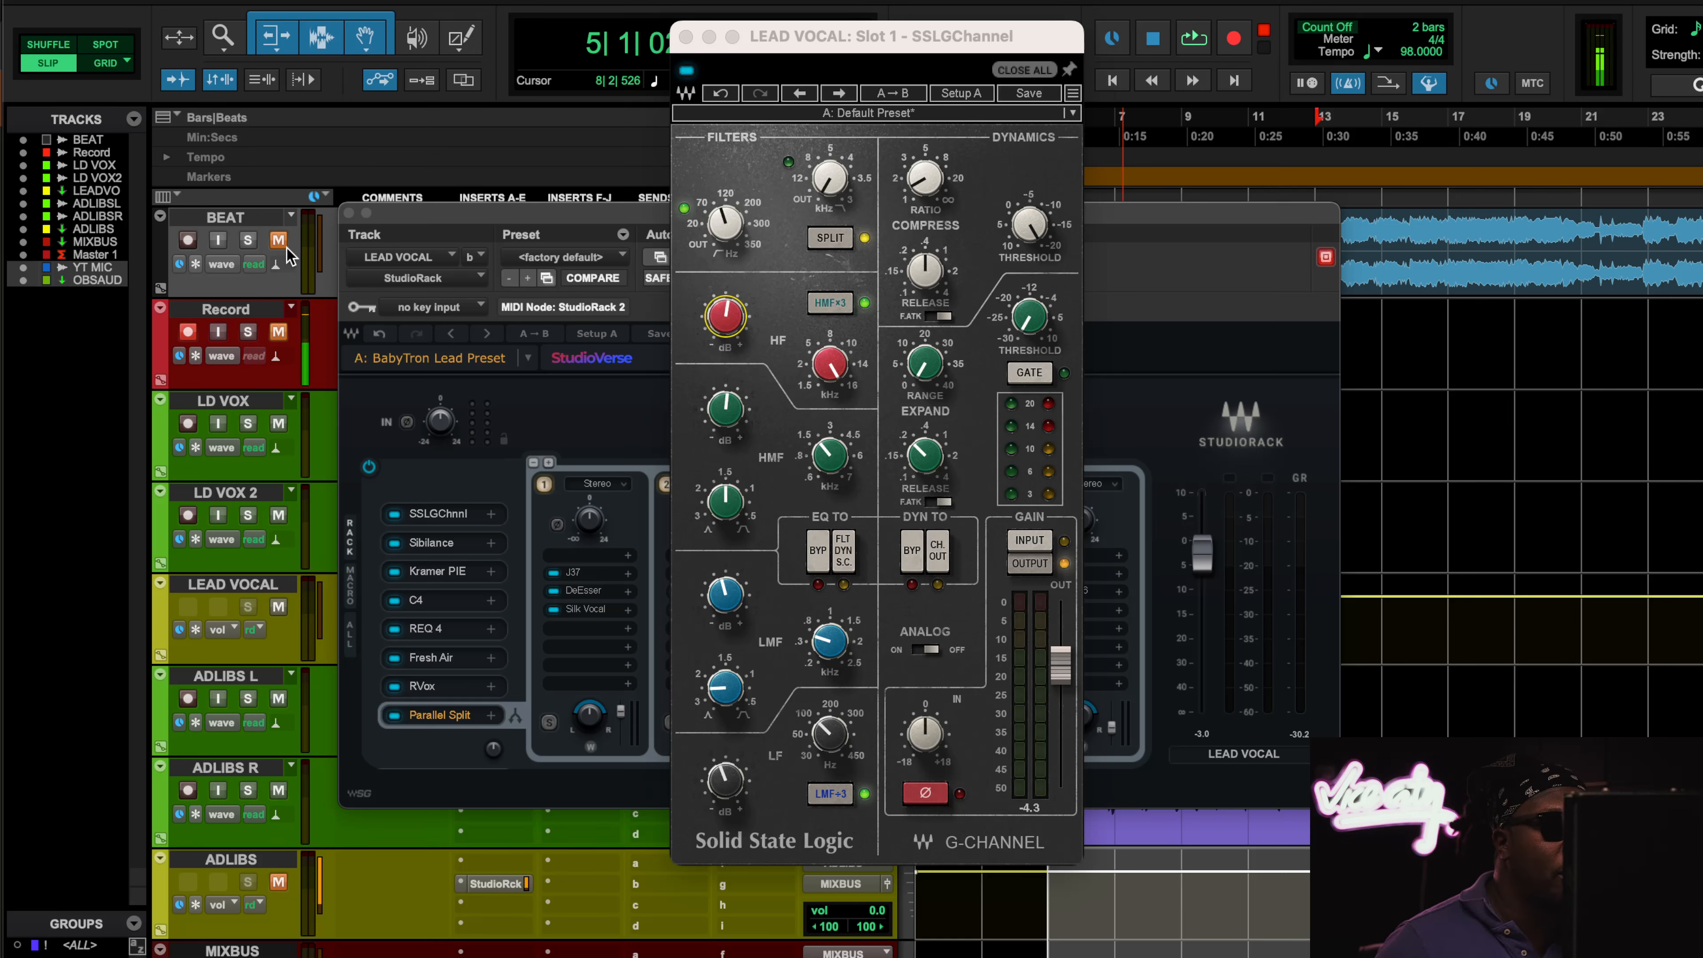
Step: Open Sibilance in the LEAD VOCAL rack and compare the vocal with it off and on during playback
{"action": "left_click", "coordinate": [472, 550]}
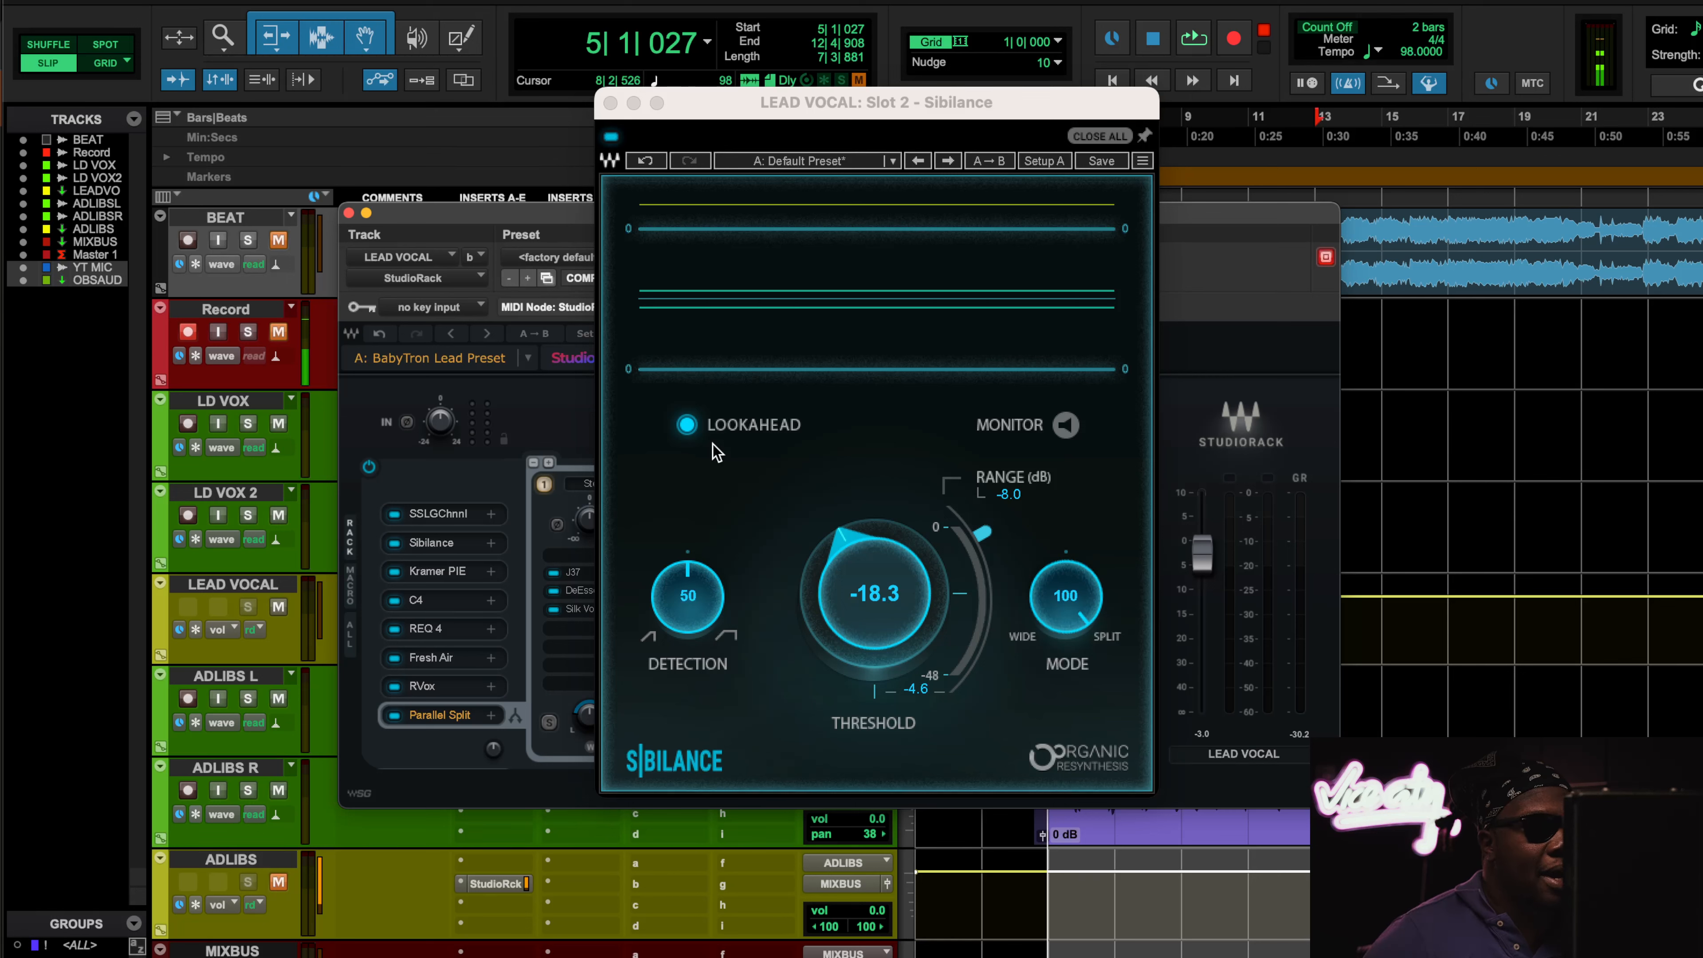
{"action": "key", "text": "space"}
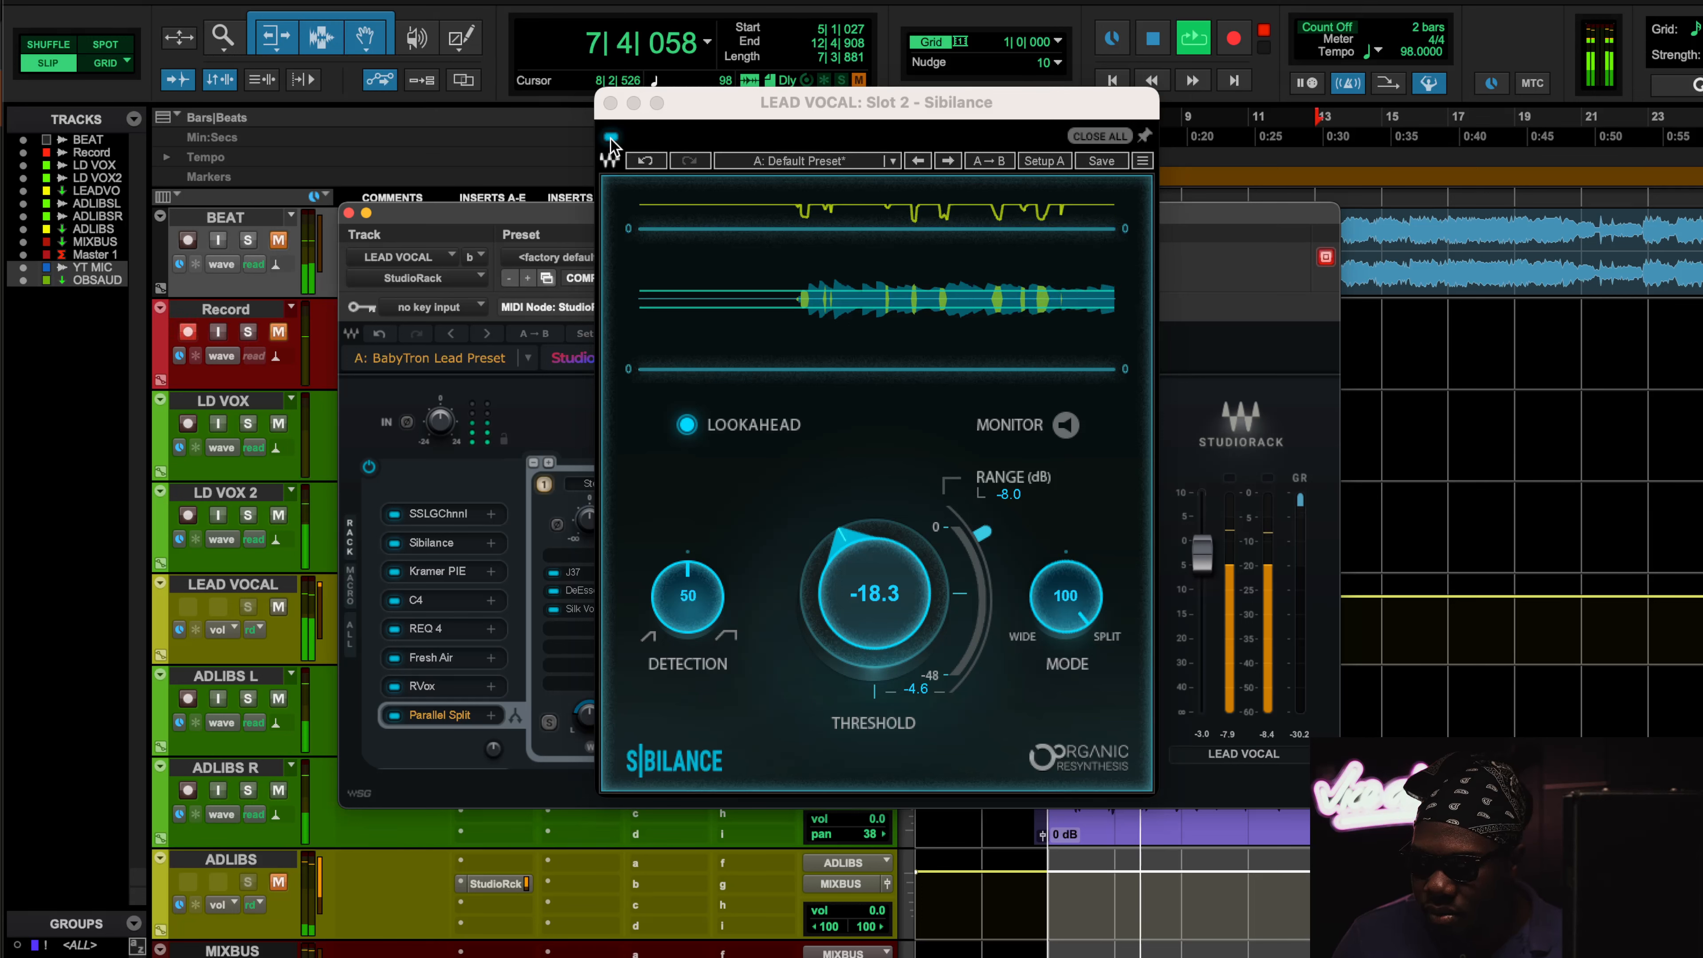
{"action": "left_click", "coordinate": [611, 137]}
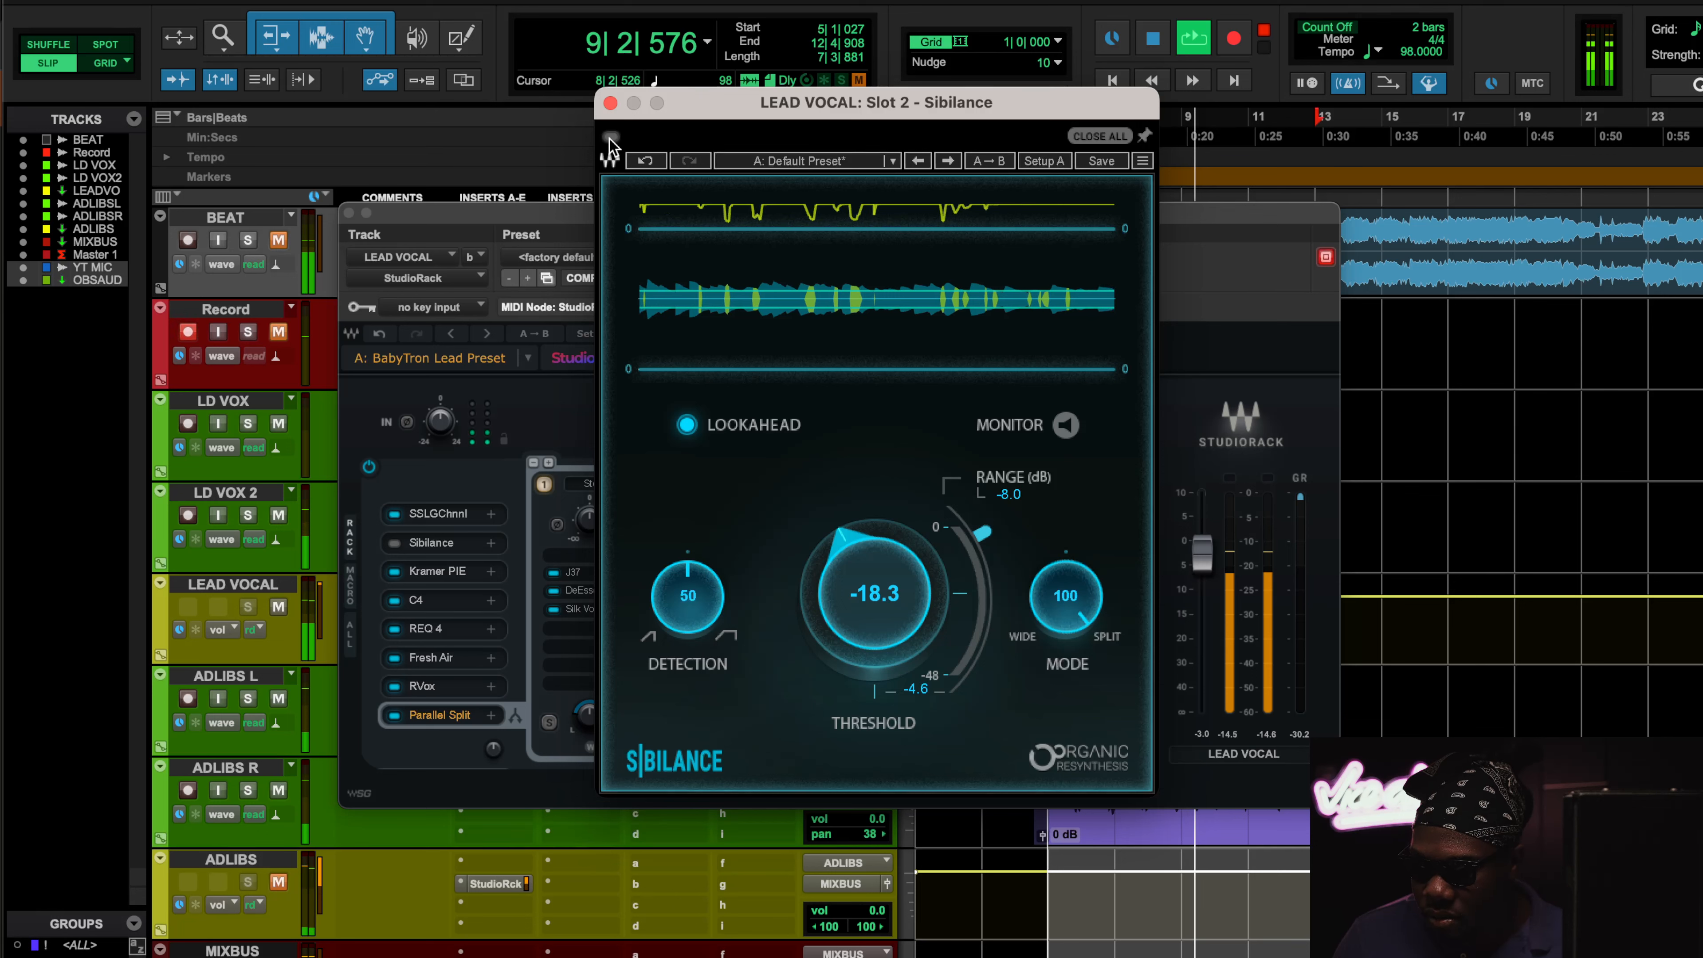
{"action": "left_click", "coordinate": [611, 138]}
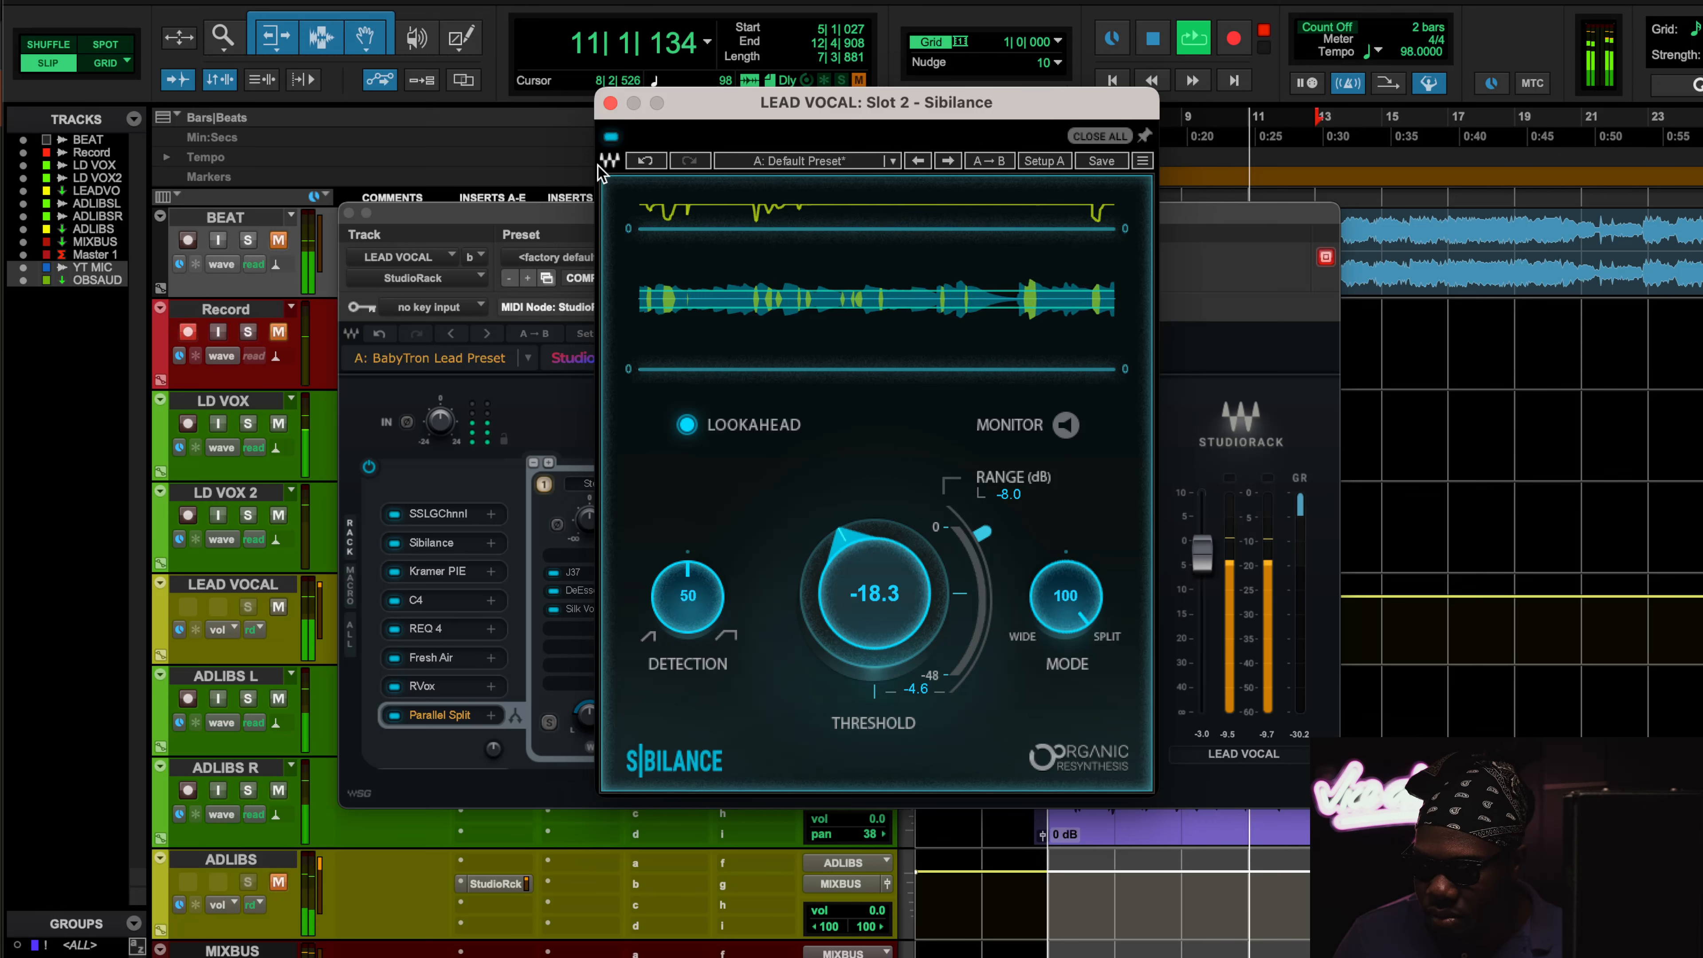
{"action": "key", "text": "space"}
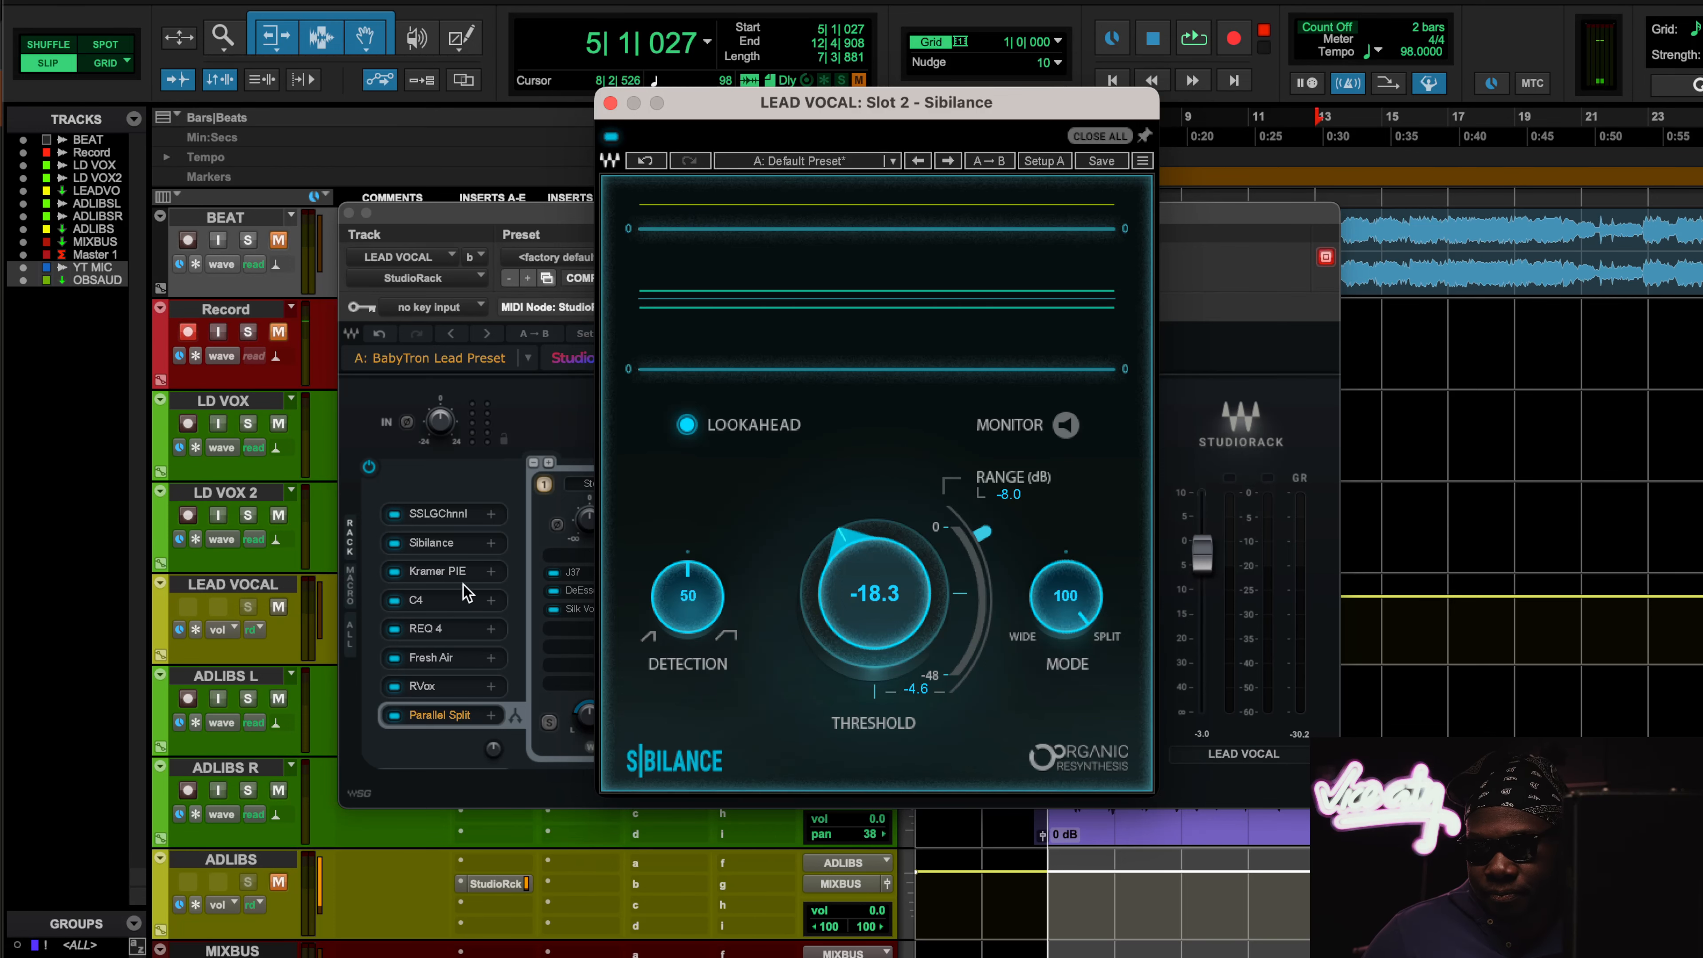
Step: Open Kramer PIE in the LEAD VOCAL rack and compare the vocal with the compressor off and on during playback
{"action": "left_click", "coordinate": [436, 572]}
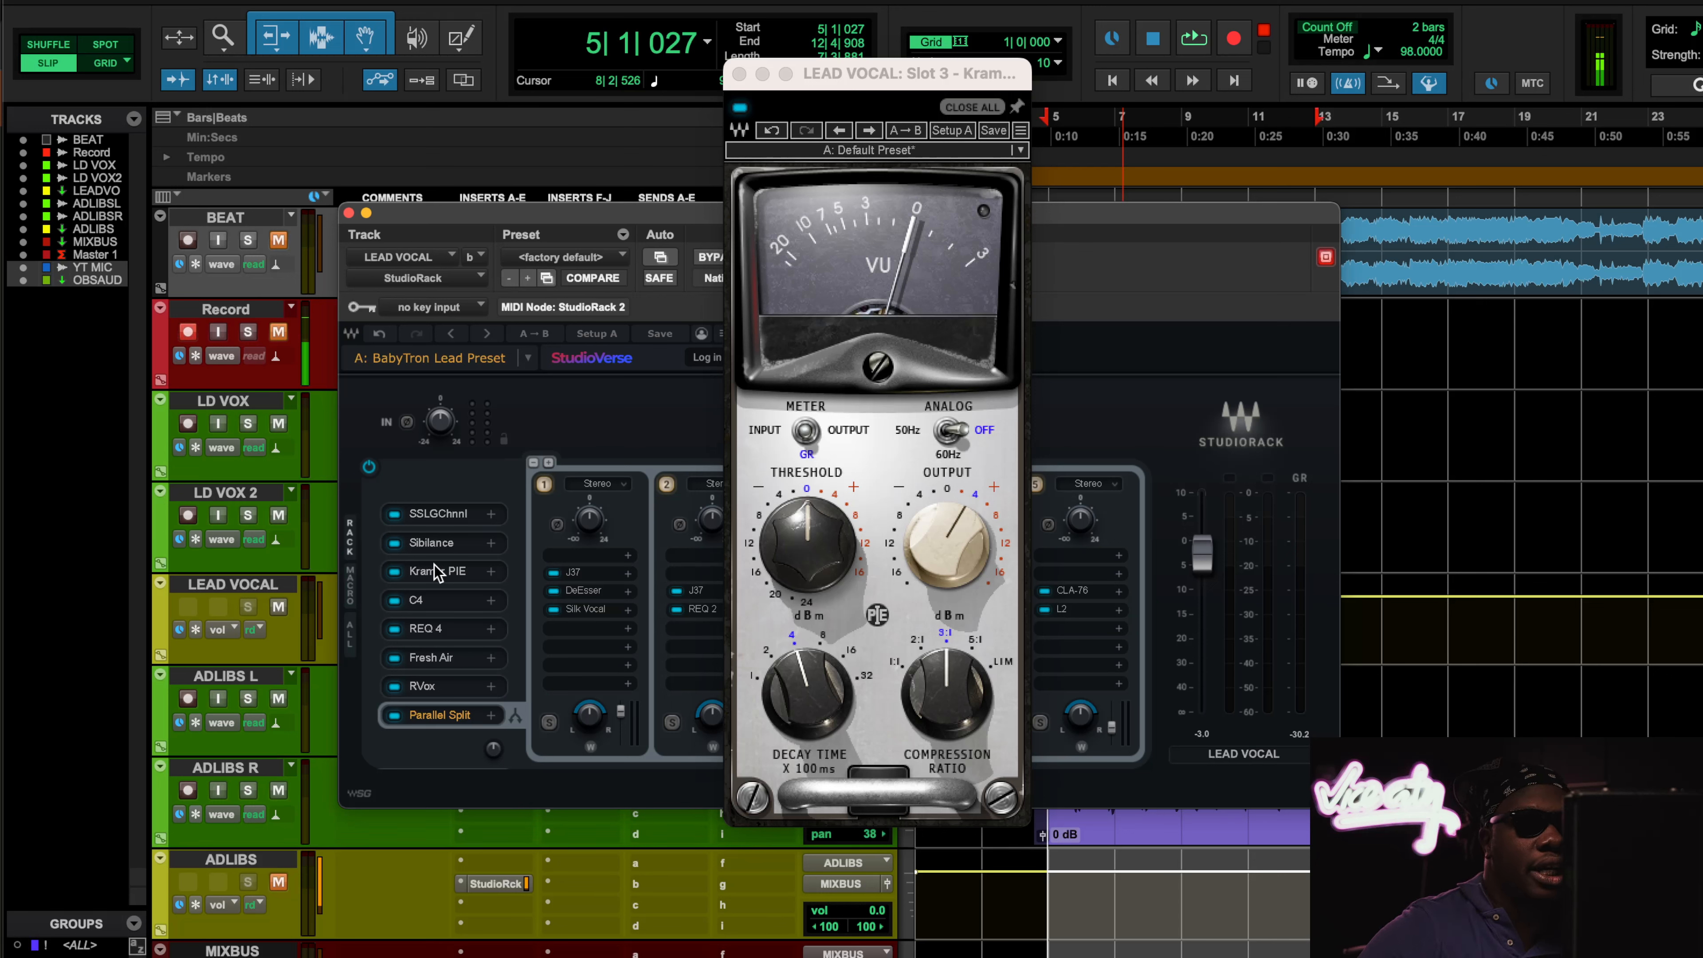
{"action": "key", "text": "space"}
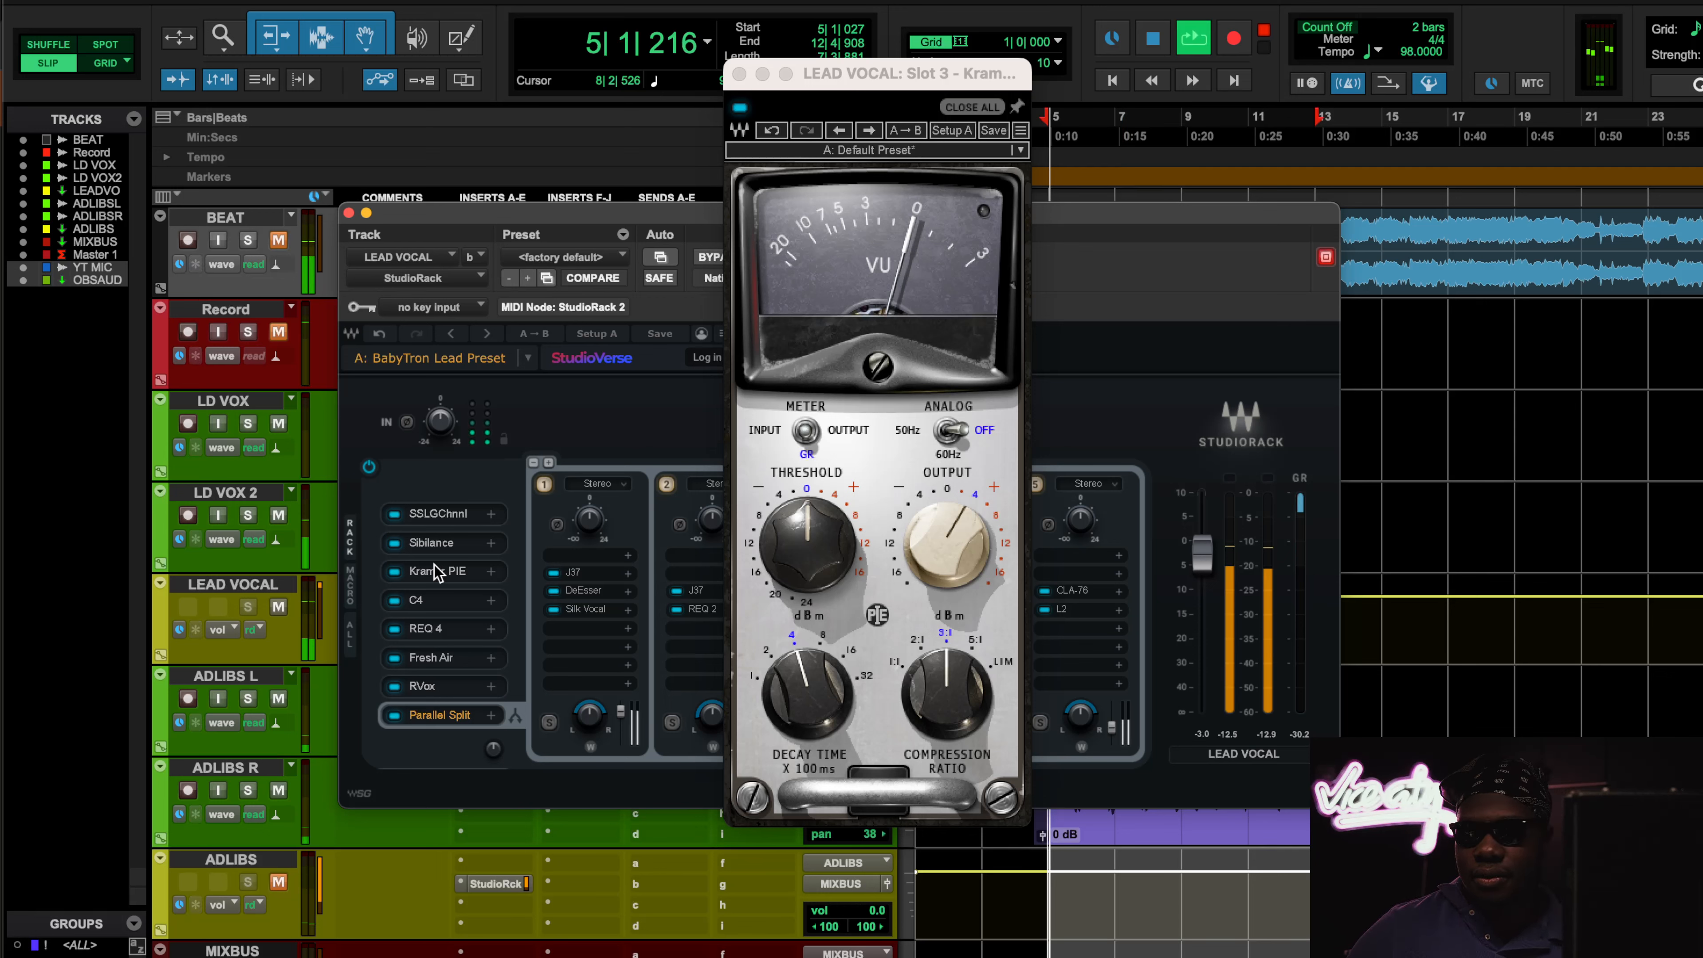
{"action": "left_click", "coordinate": [738, 110]}
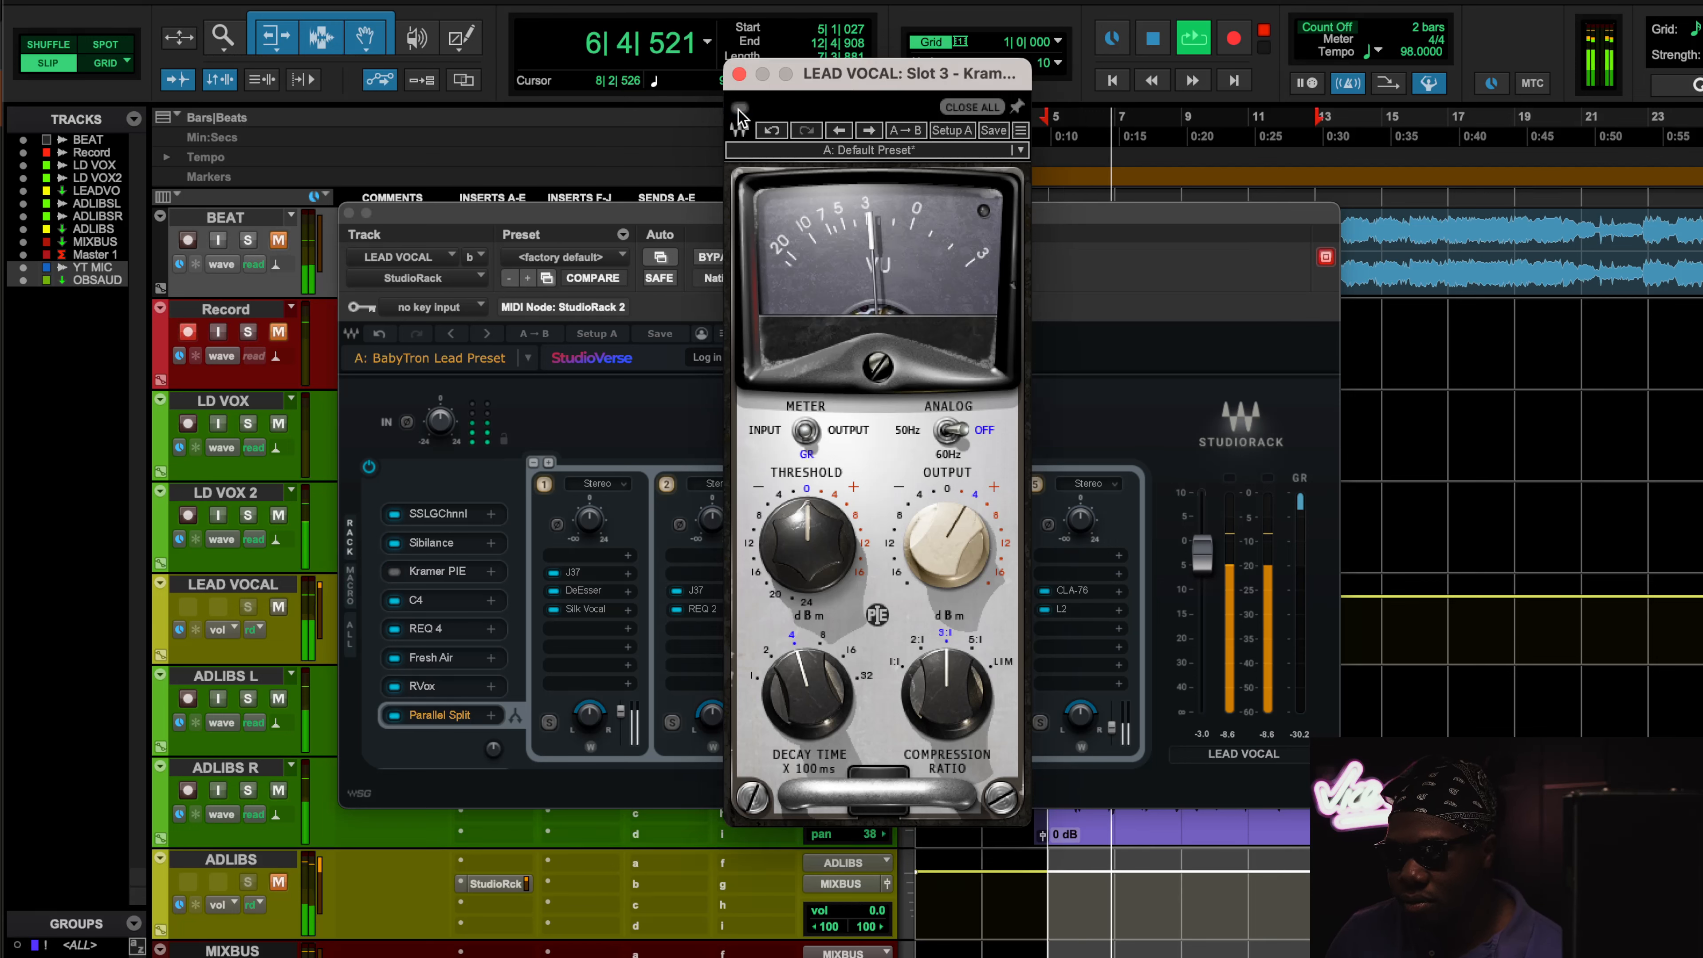
{"action": "left_click", "coordinate": [738, 110]}
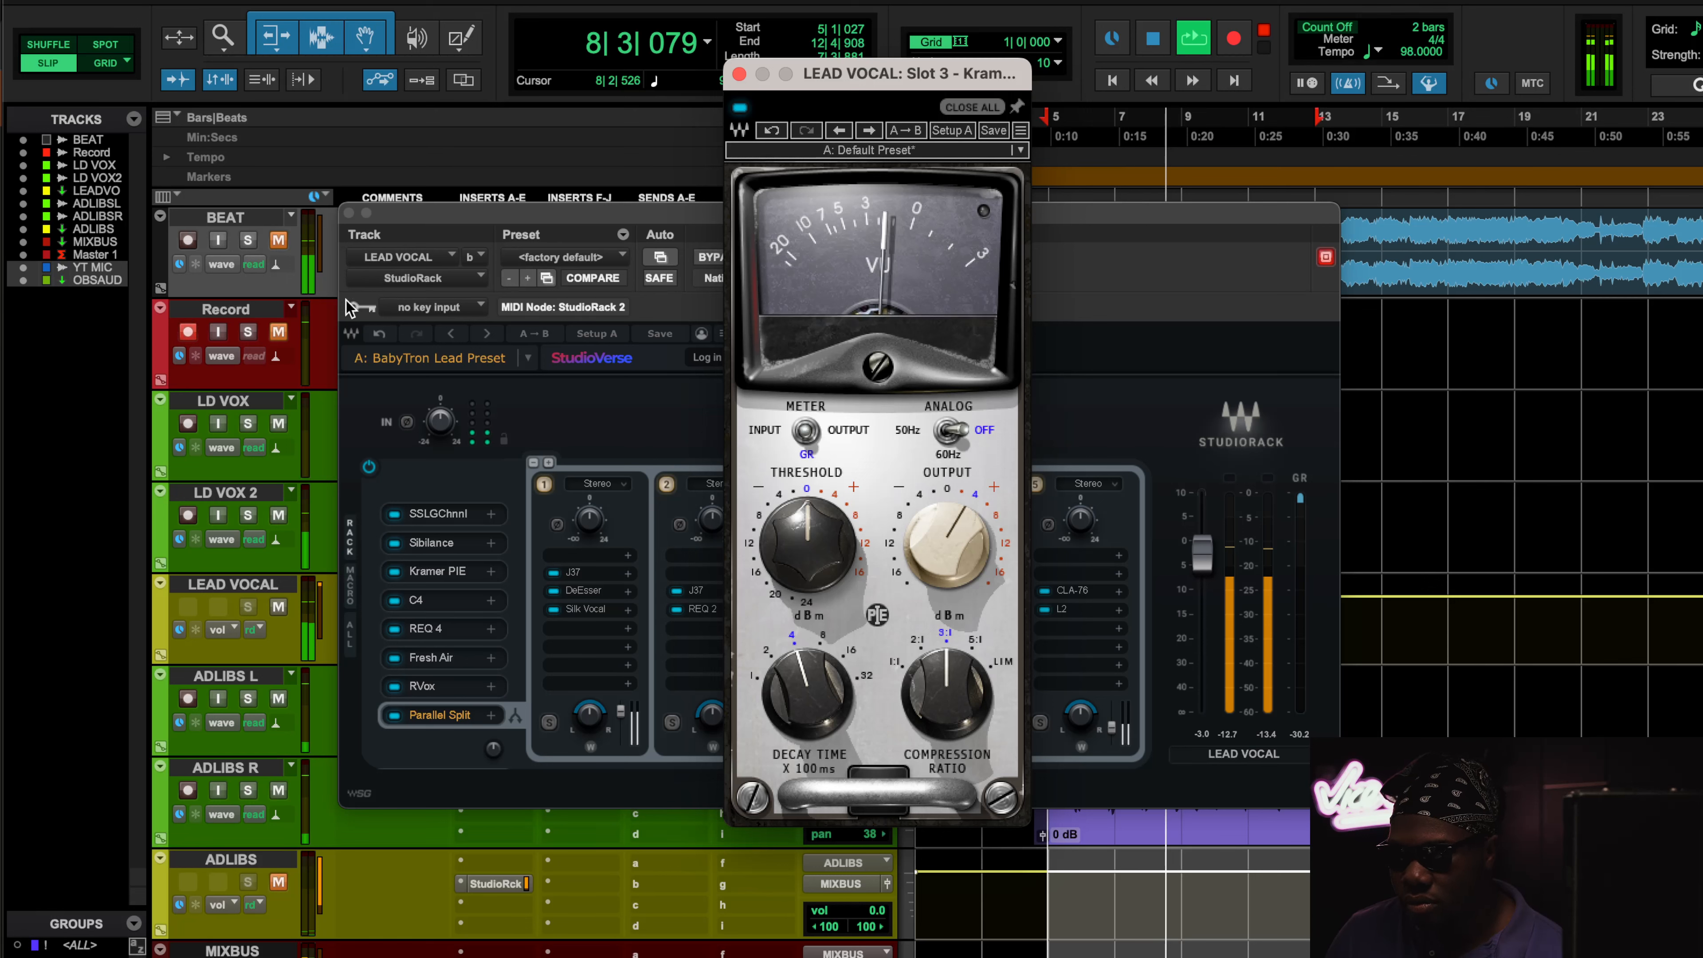
Step: Repeat the Kramer PIE comparison, leave it on with the BEAT track unmuted, and stop playback
{"action": "left_click", "coordinate": [279, 242]}
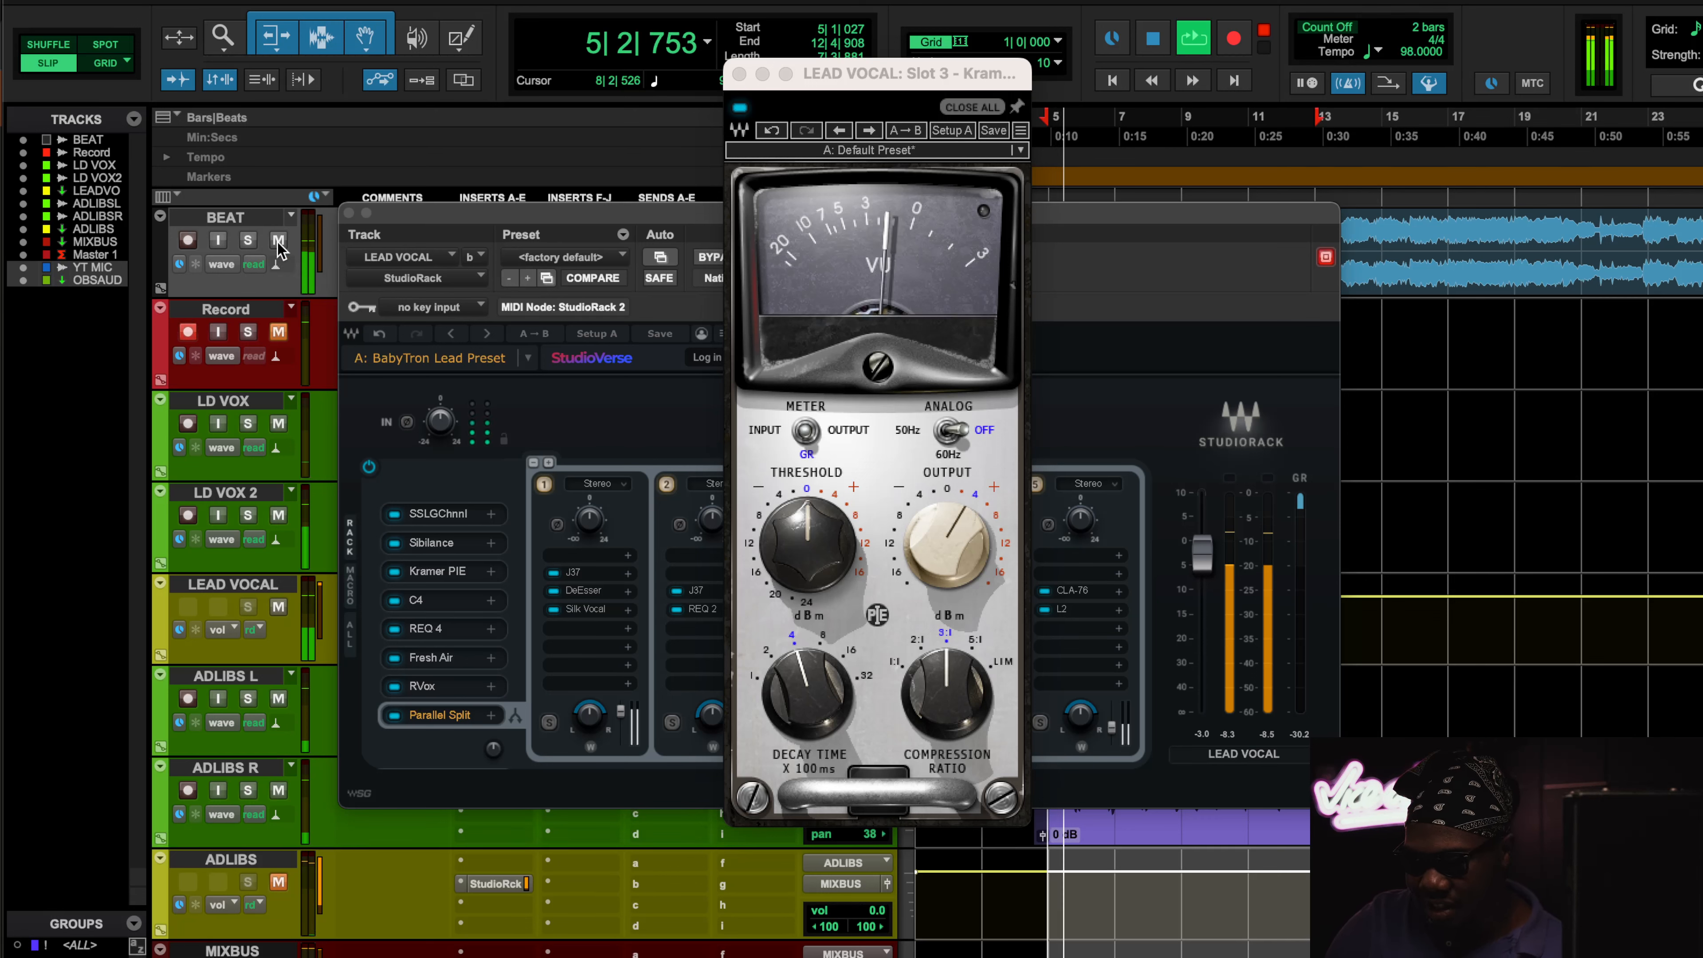
{"action": "left_click", "coordinate": [740, 107]}
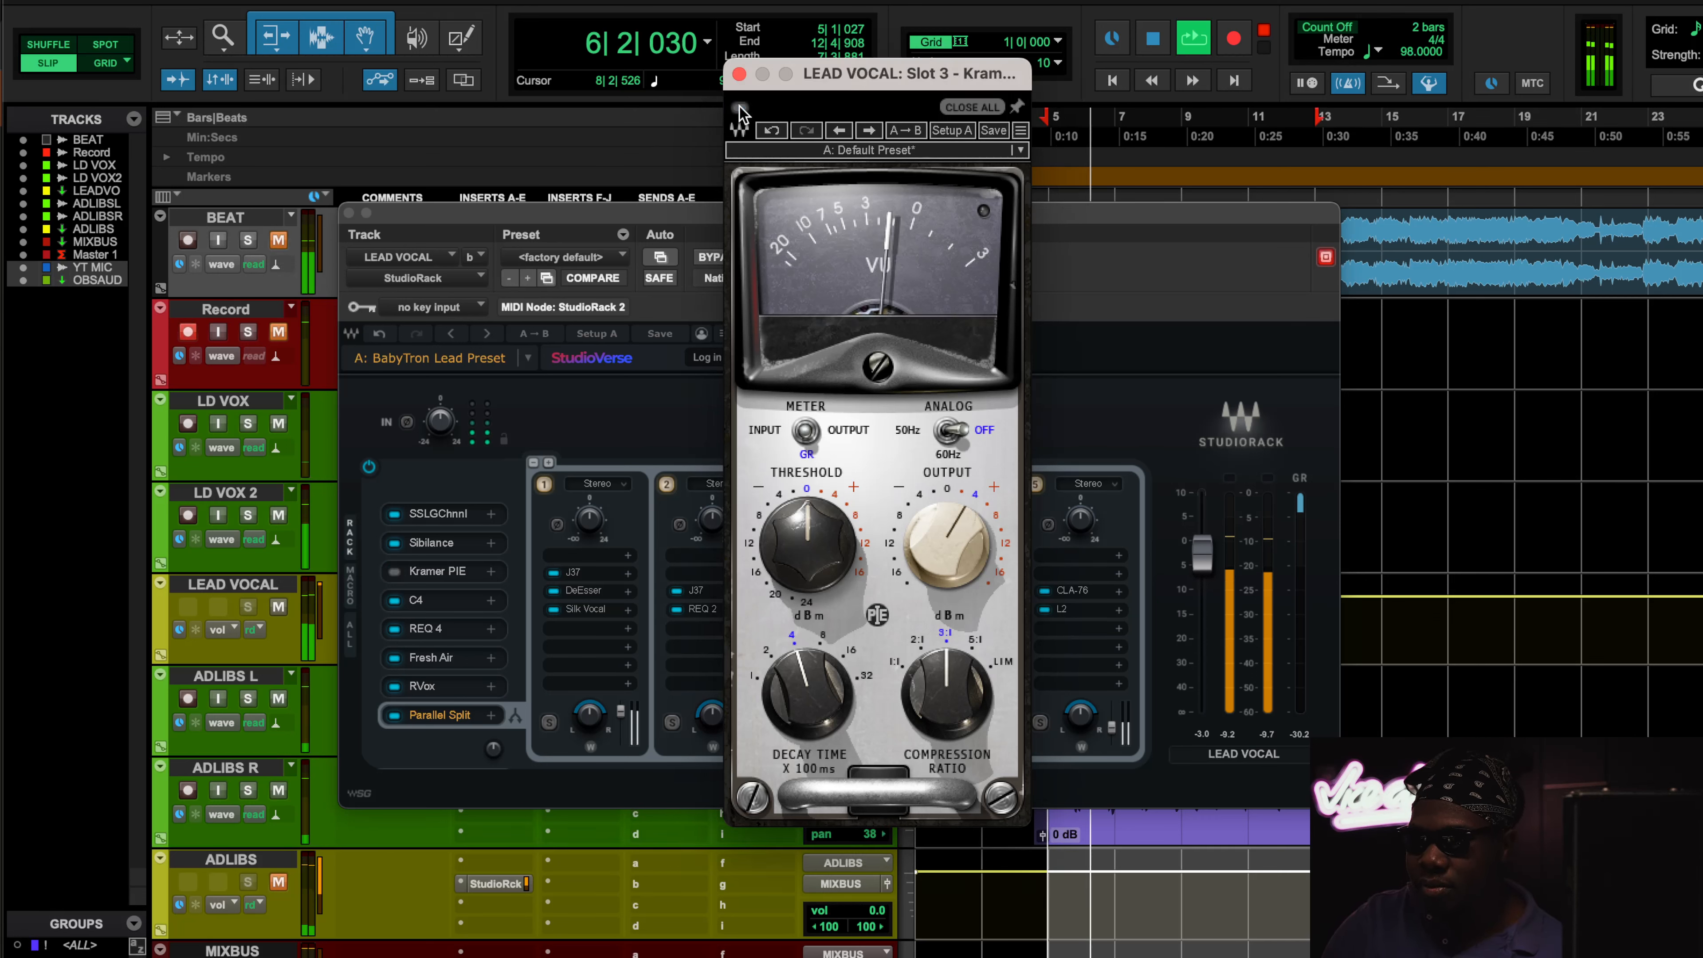
{"action": "left_click", "coordinate": [740, 107]}
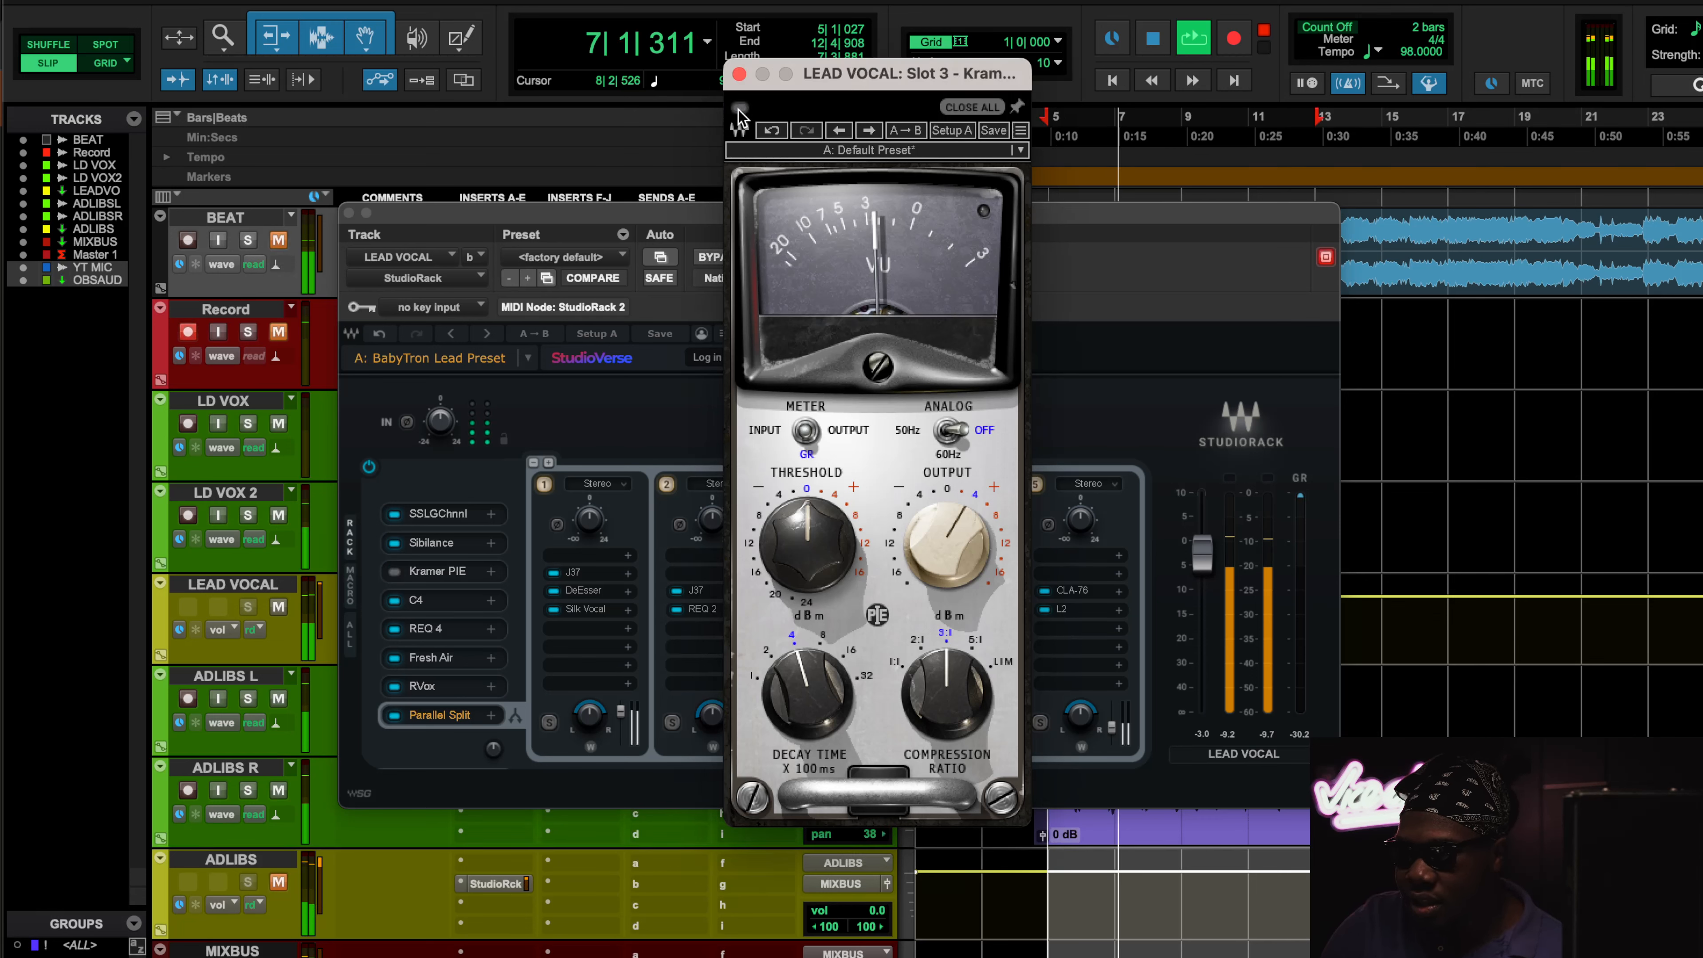
{"action": "left_click", "coordinate": [278, 240]}
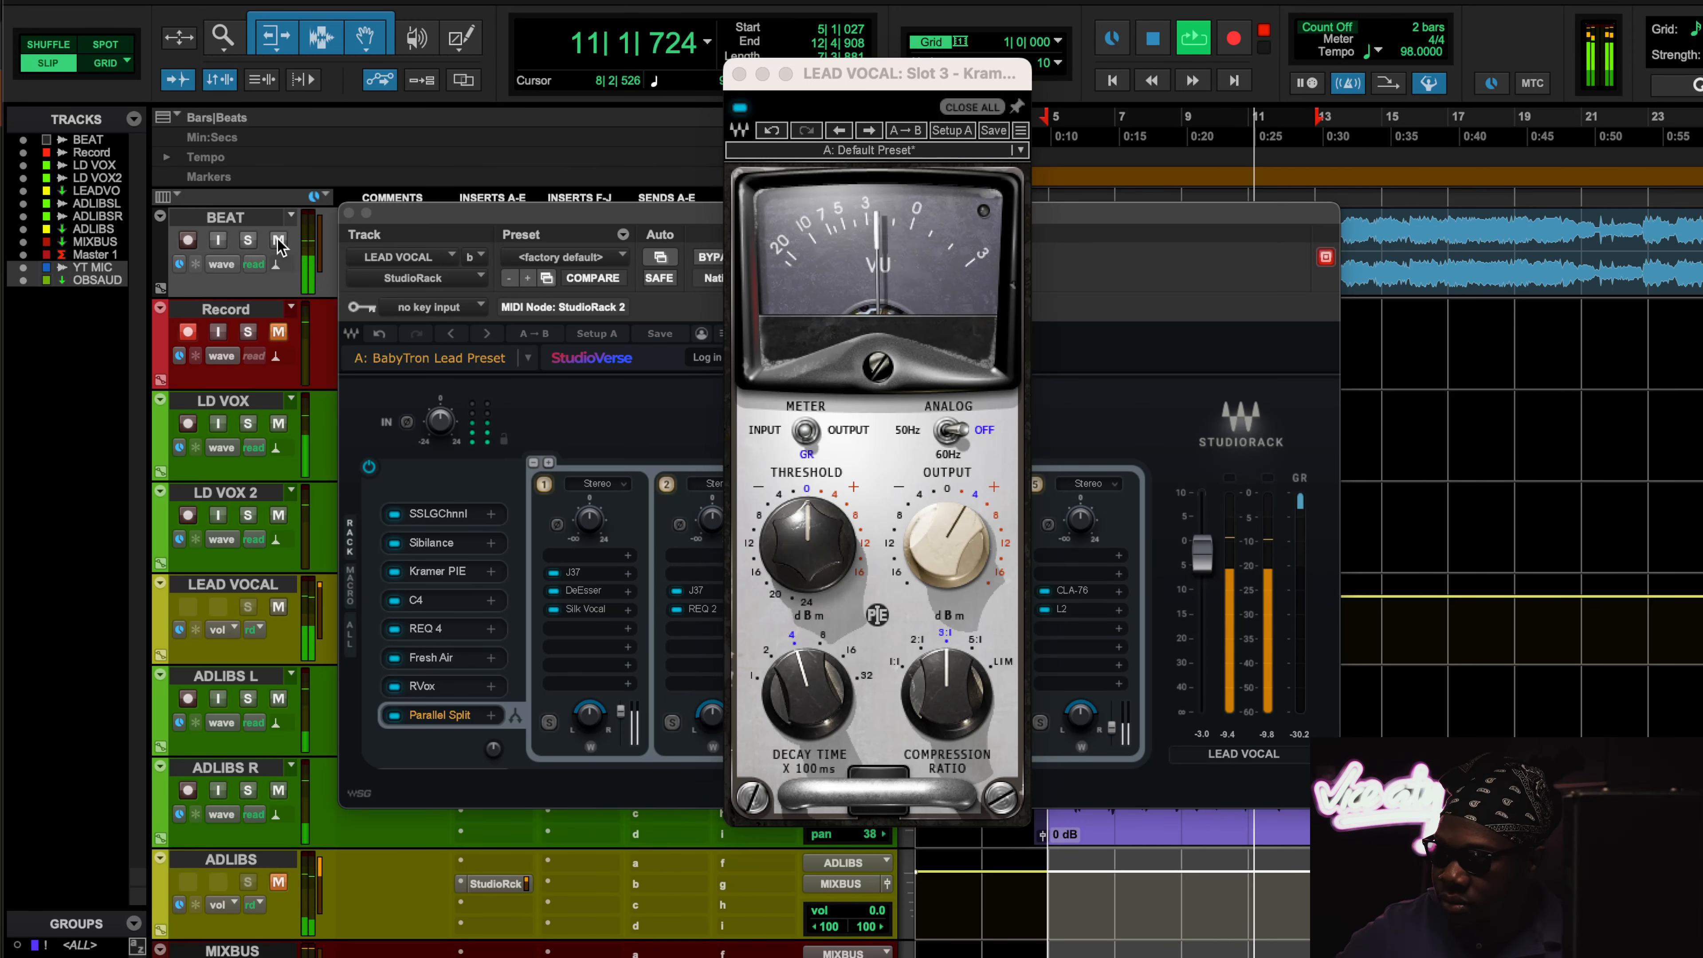
{"action": "key", "text": "space"}
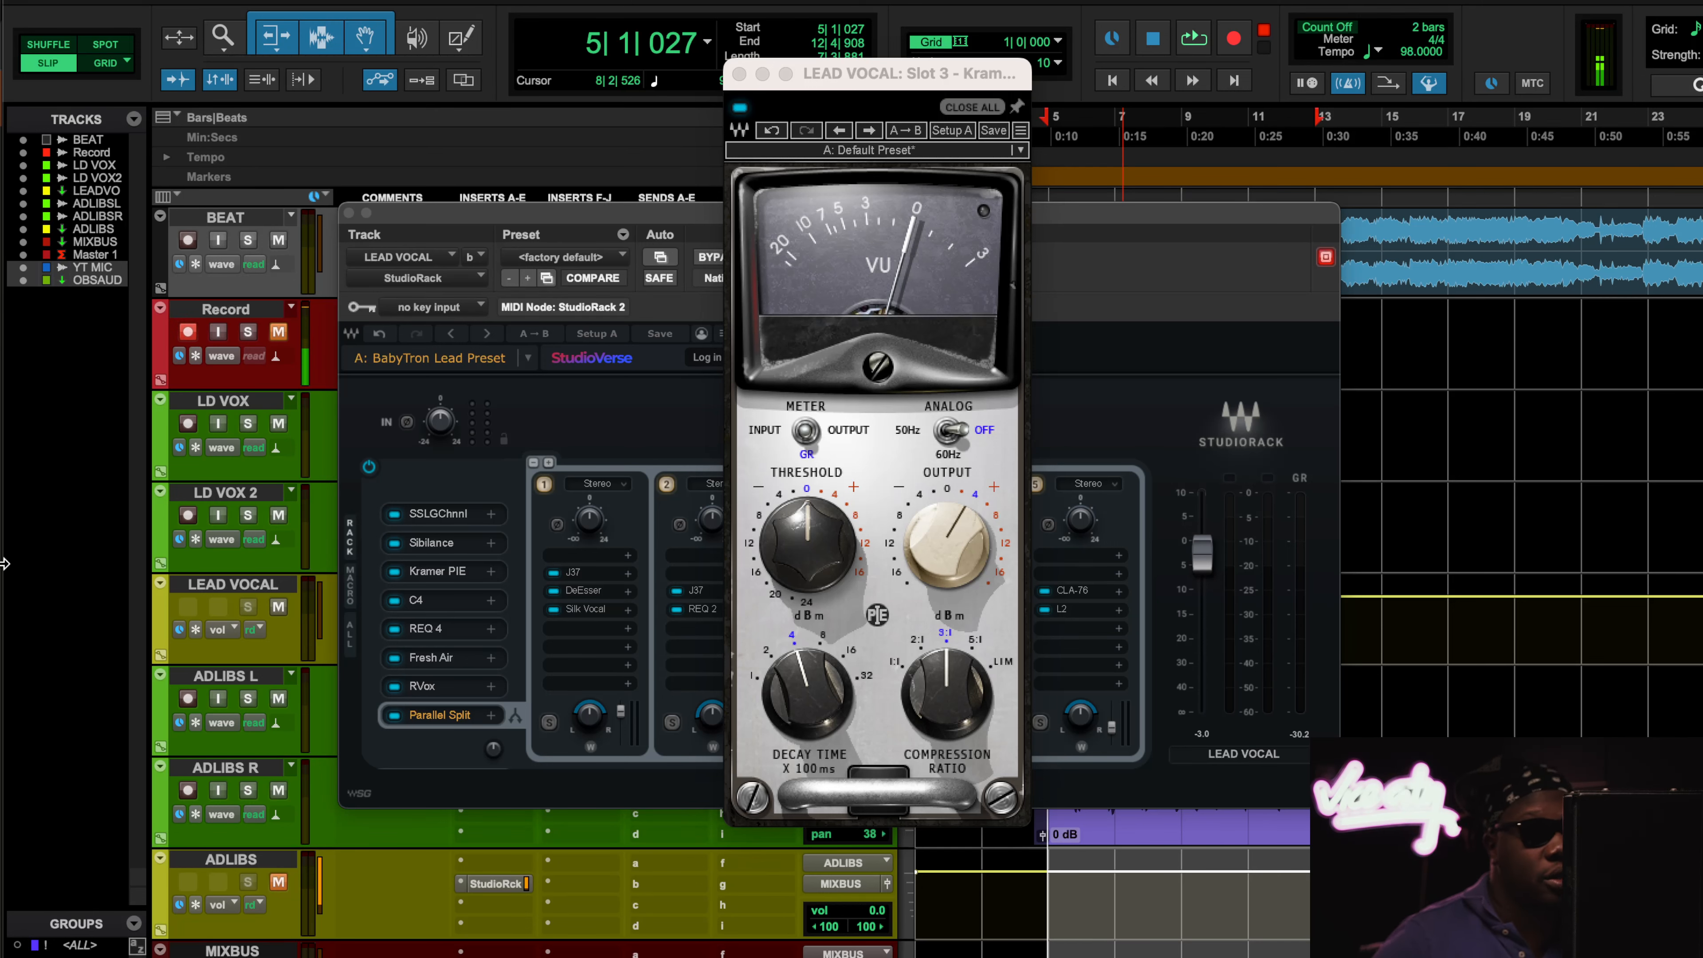
Step: Open C4 in the LEAD VOCAL rack, mute BEAT, compare the vocal with C4 off and on during playback, then close it and stop
{"action": "left_click", "coordinate": [421, 604]}
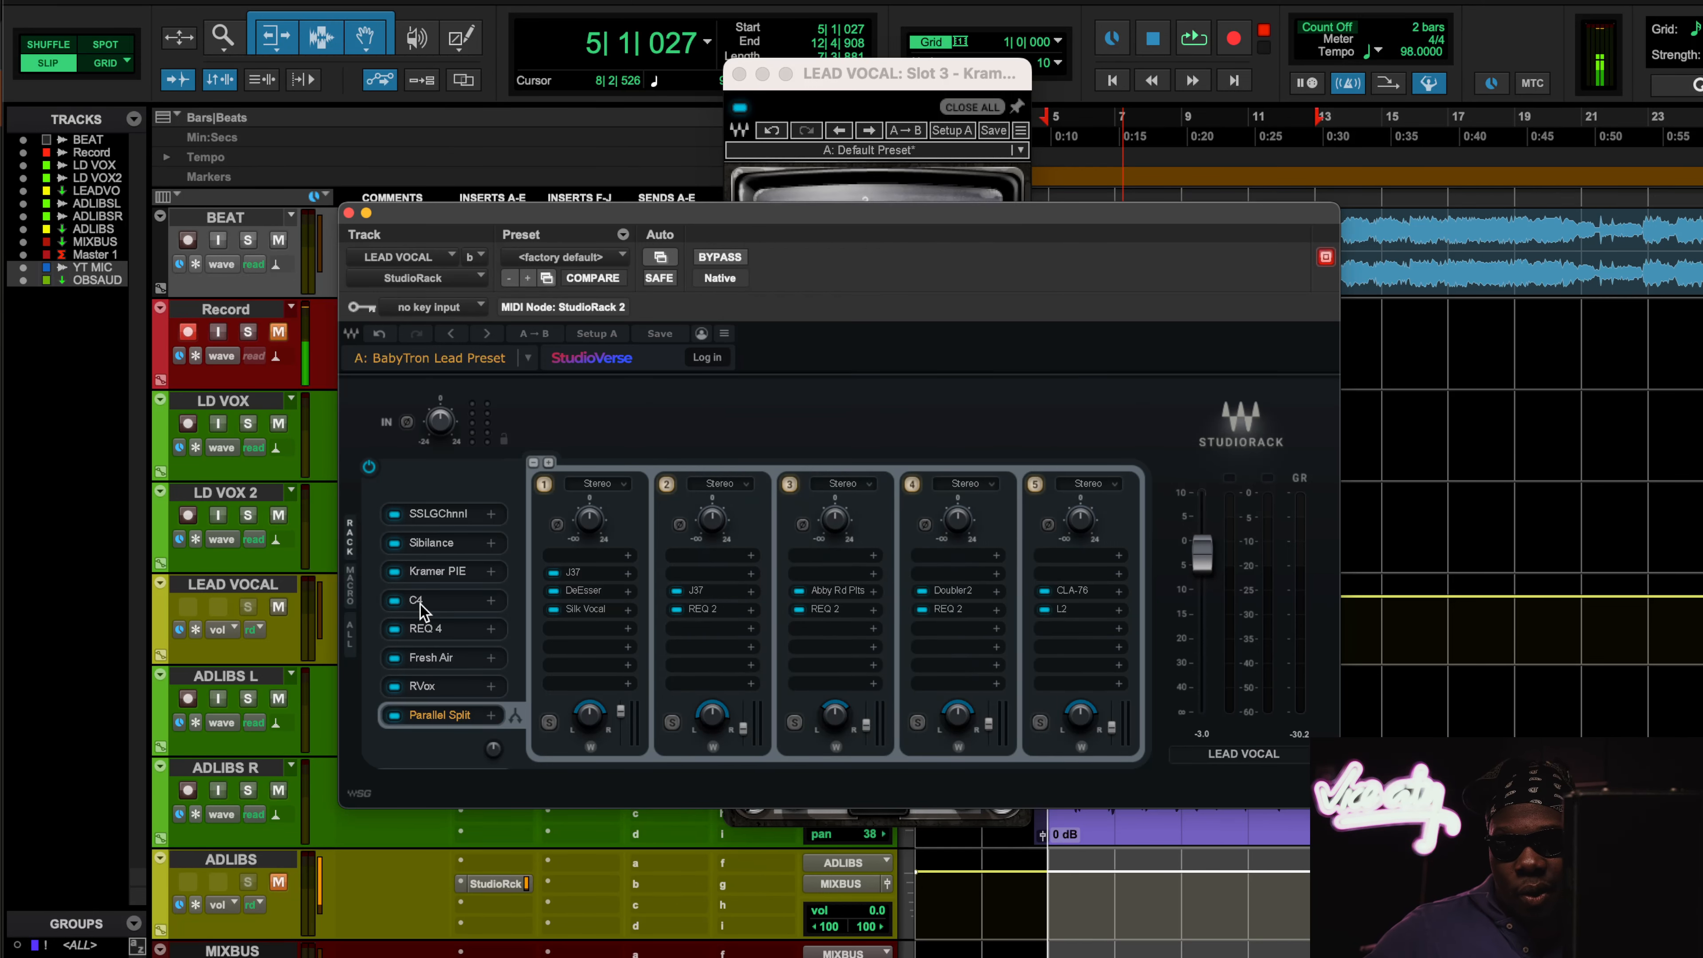
{"action": "left_click", "coordinate": [420, 604]}
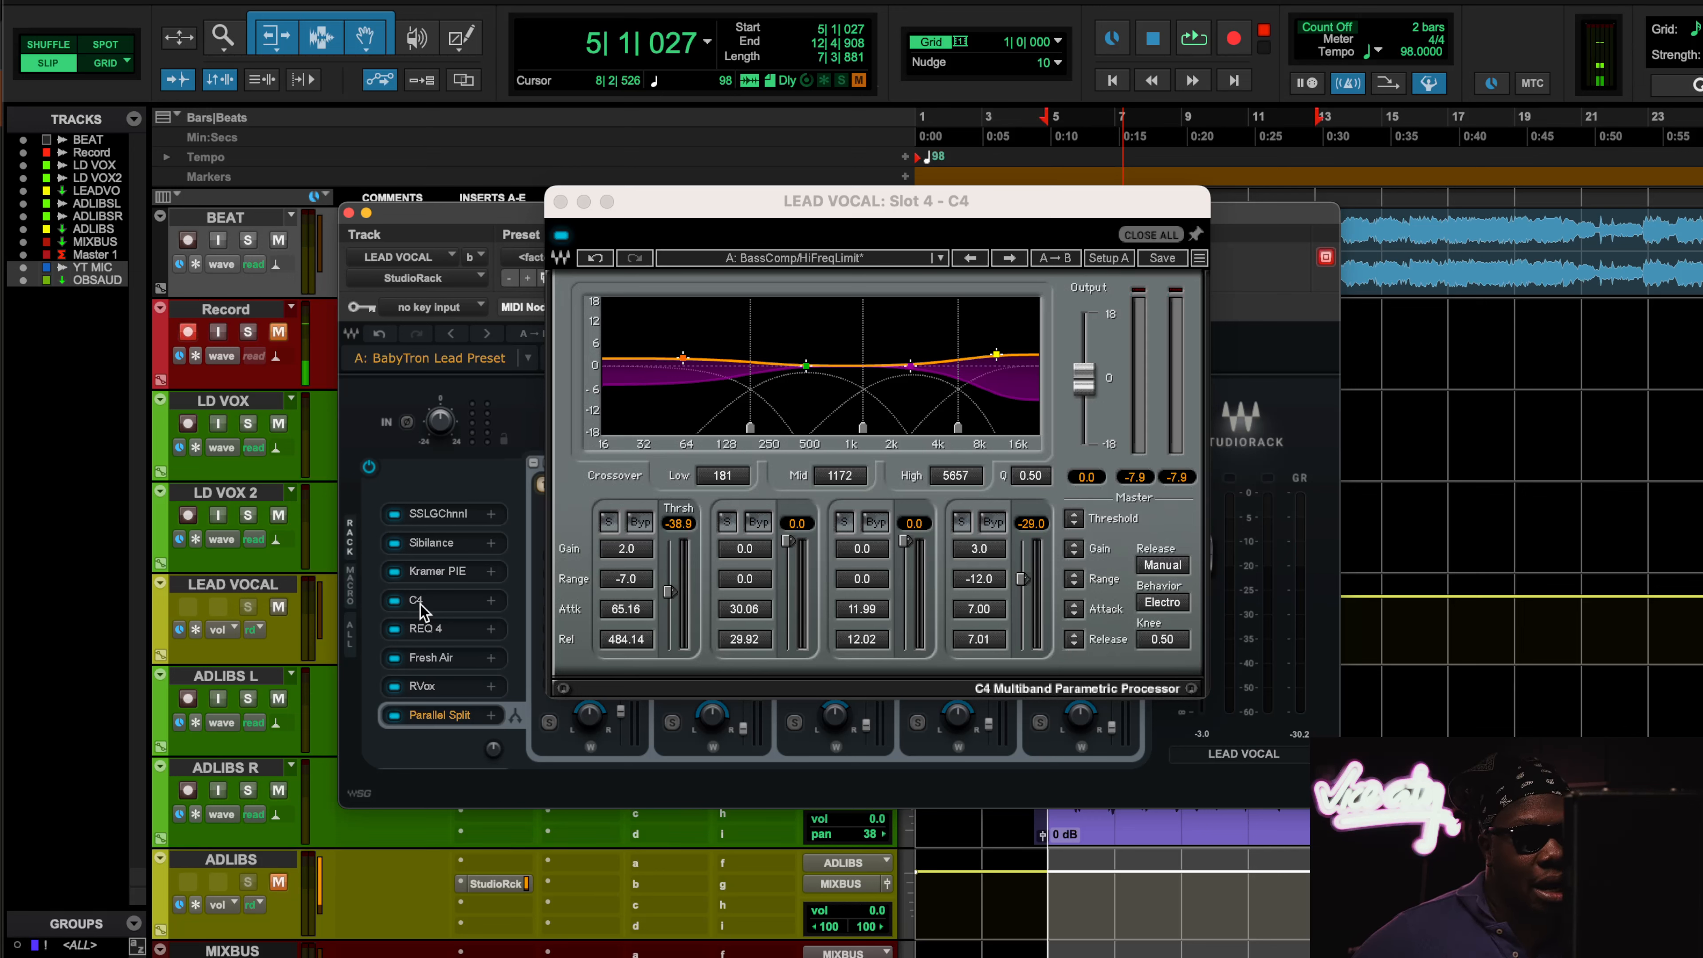
{"action": "key", "text": "space"}
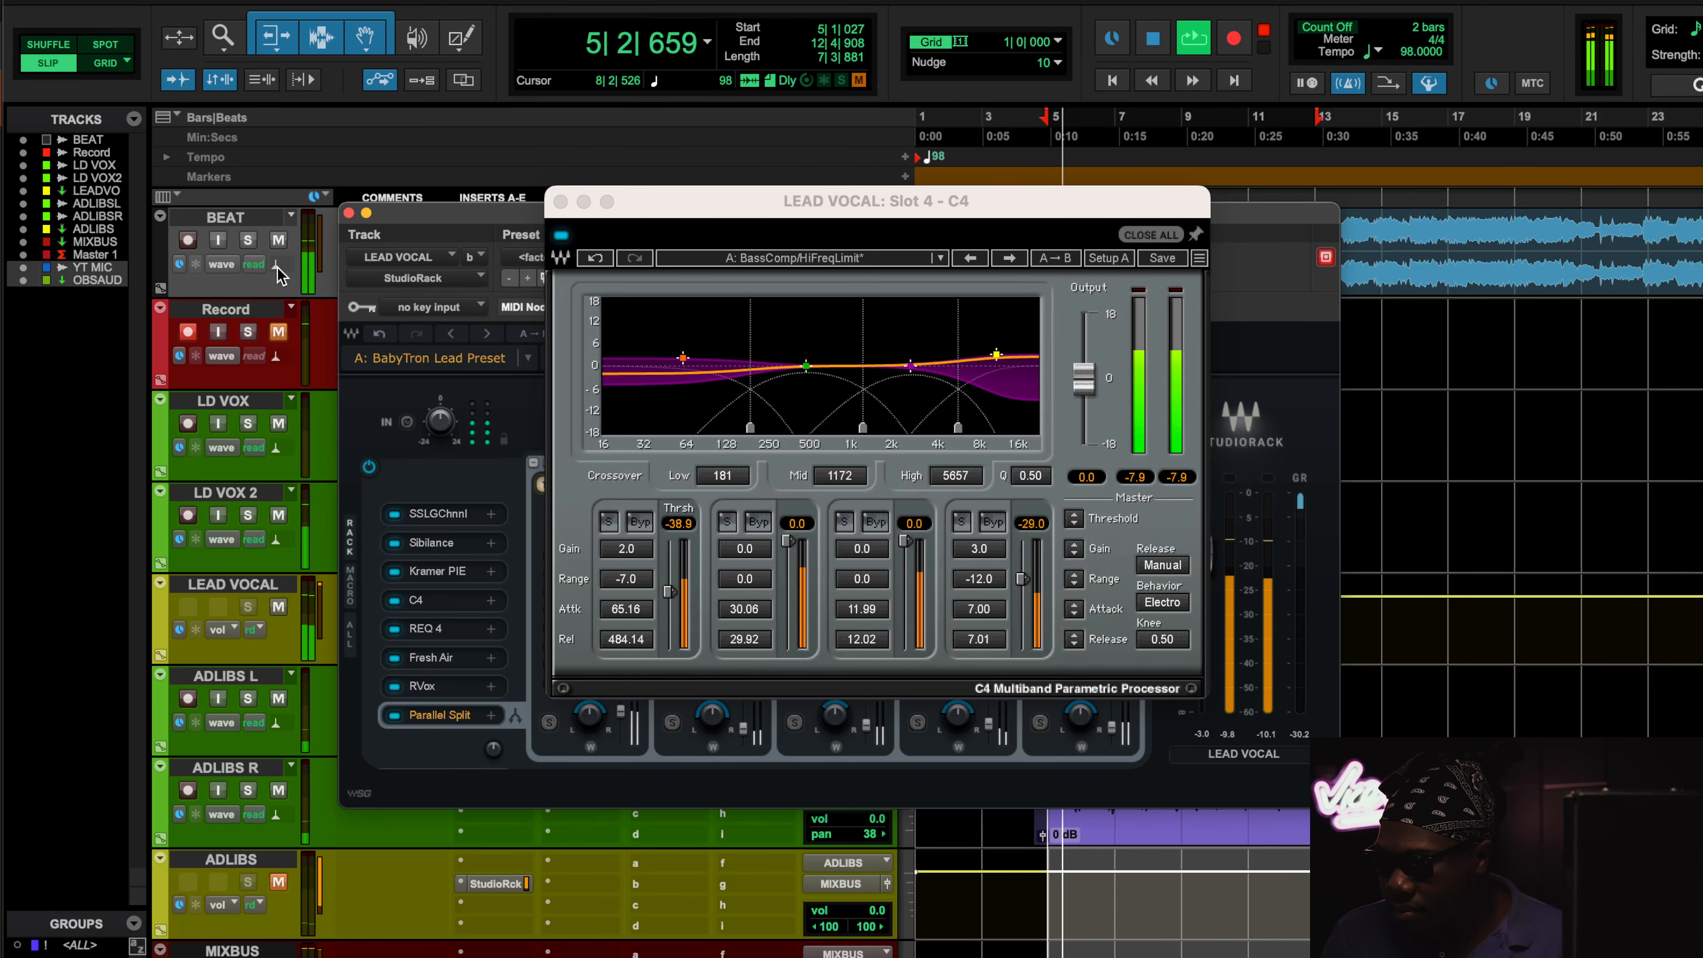
{"action": "left_click", "coordinate": [279, 241]}
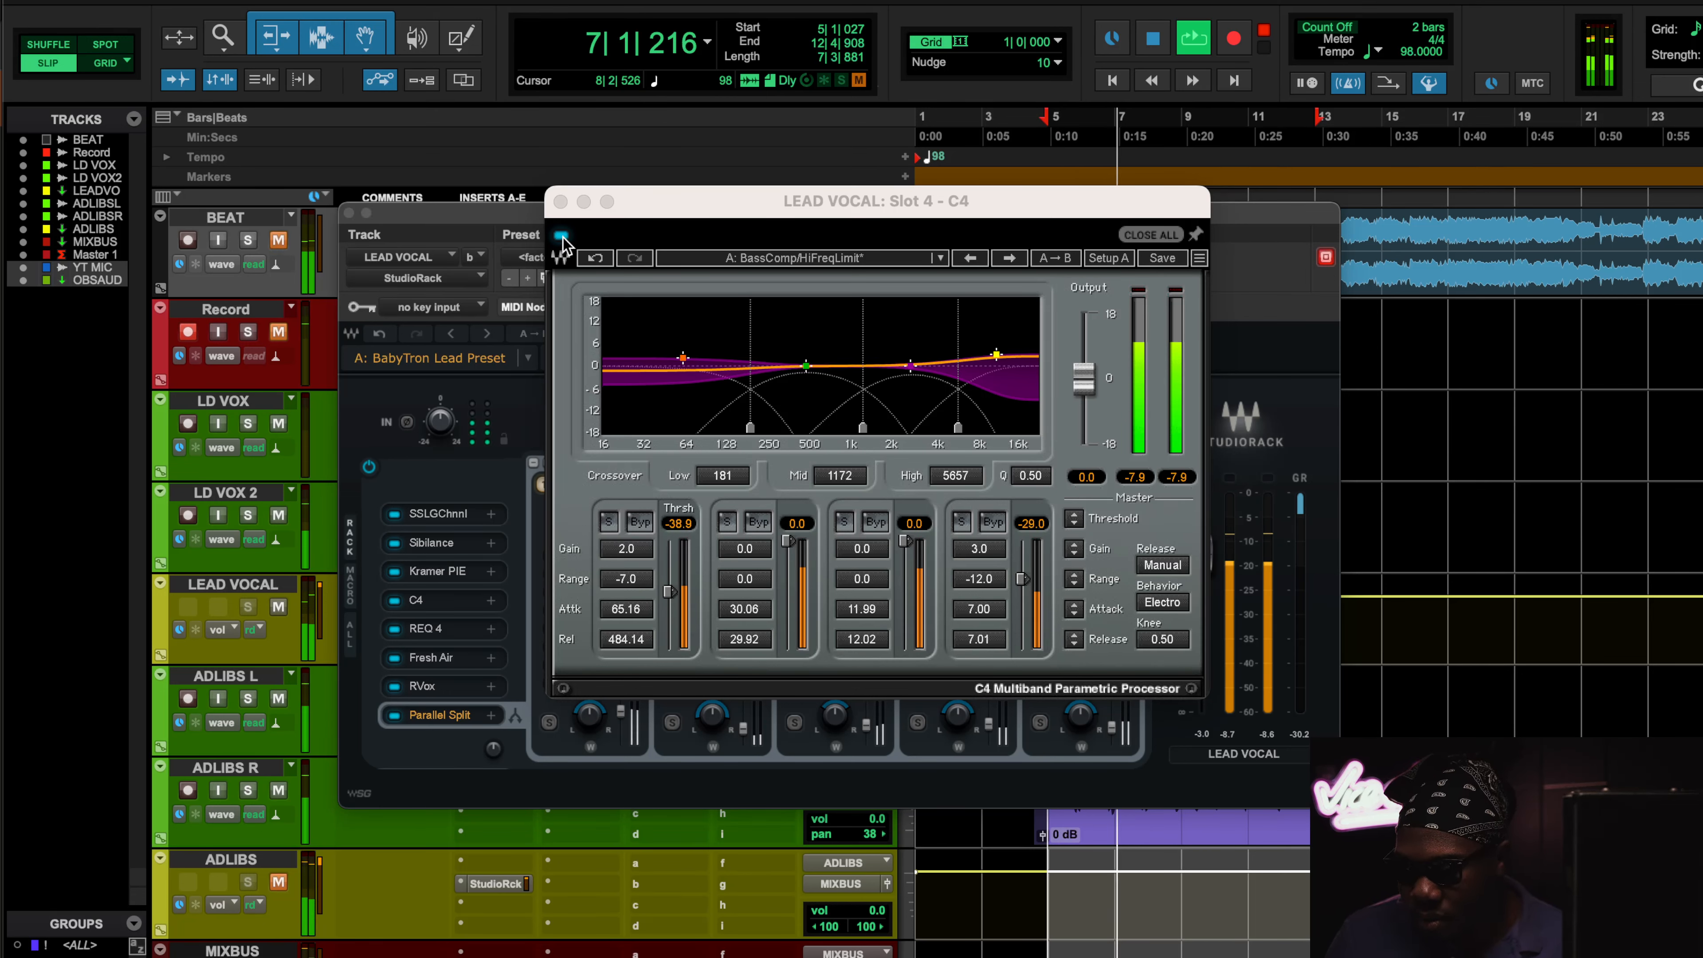
{"action": "left_click", "coordinate": [560, 236]}
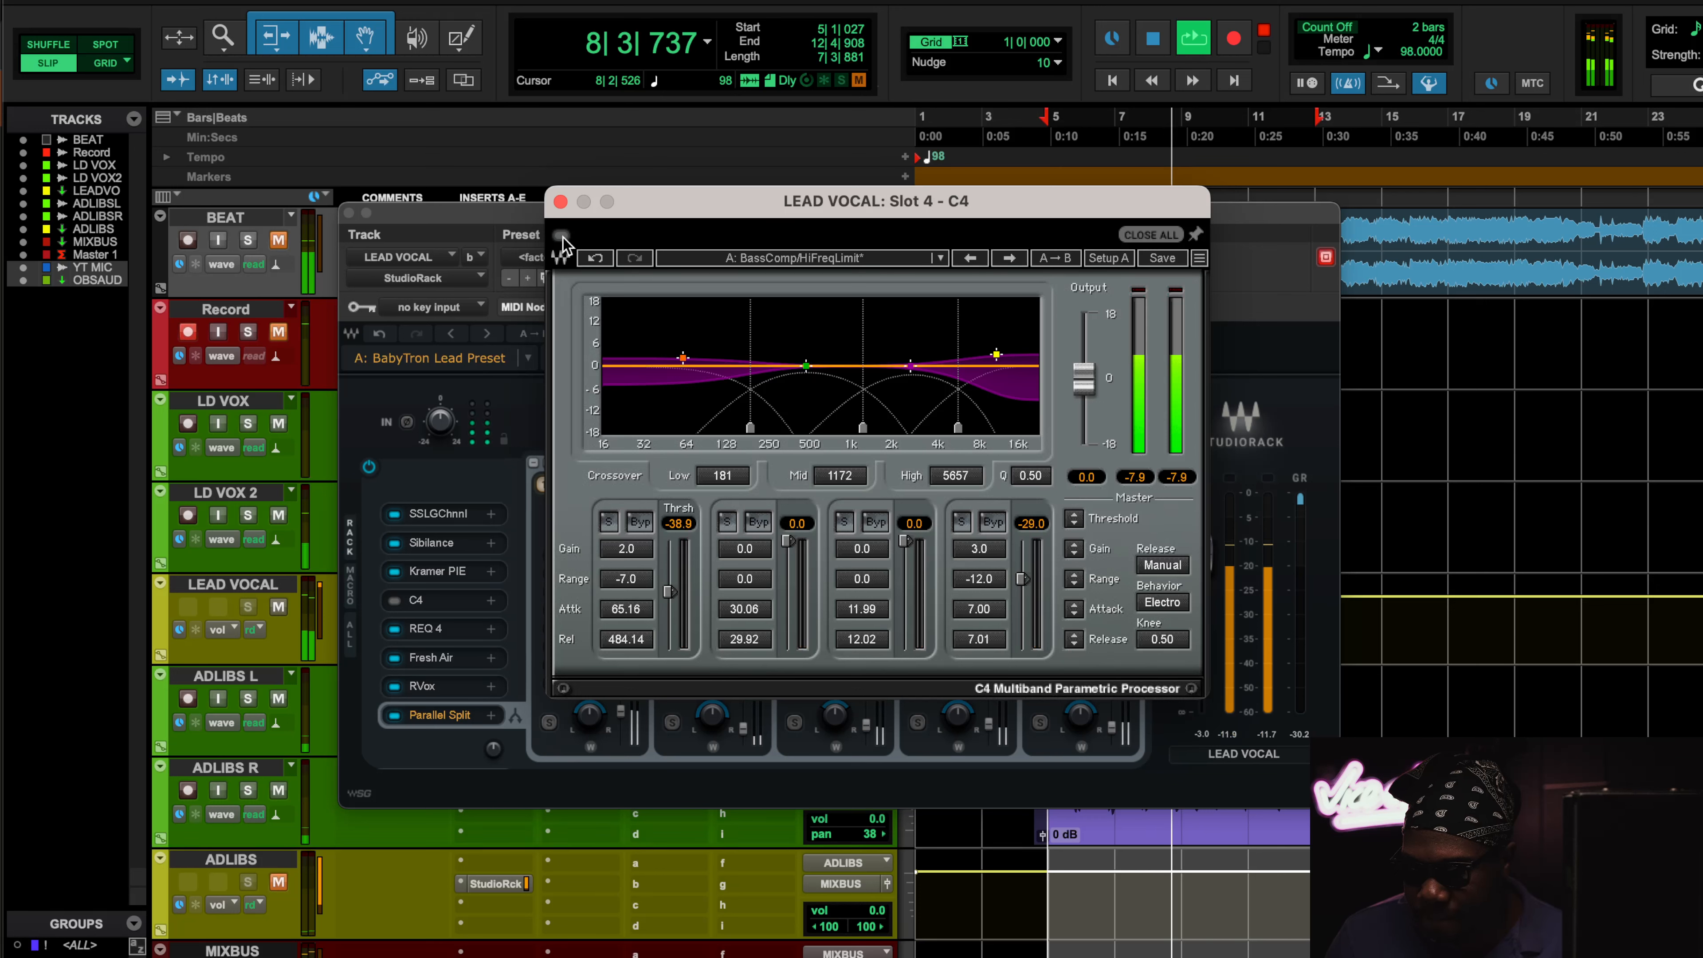
{"action": "left_click", "coordinate": [561, 235]}
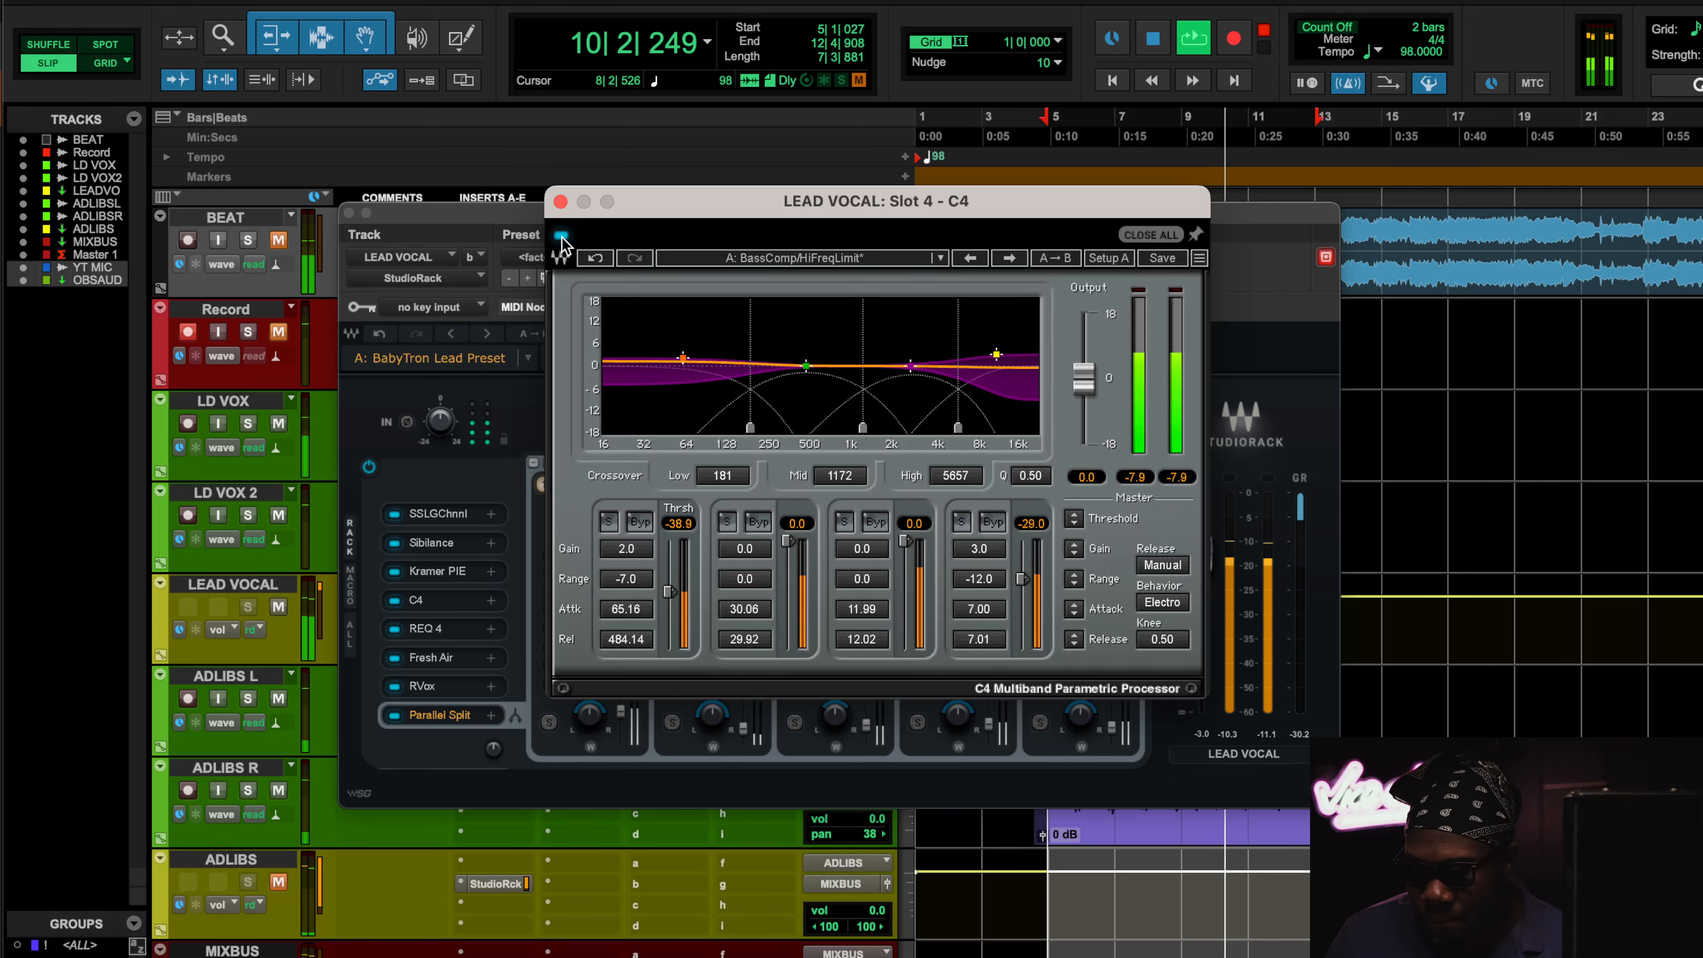
{"action": "left_click", "coordinate": [561, 239]}
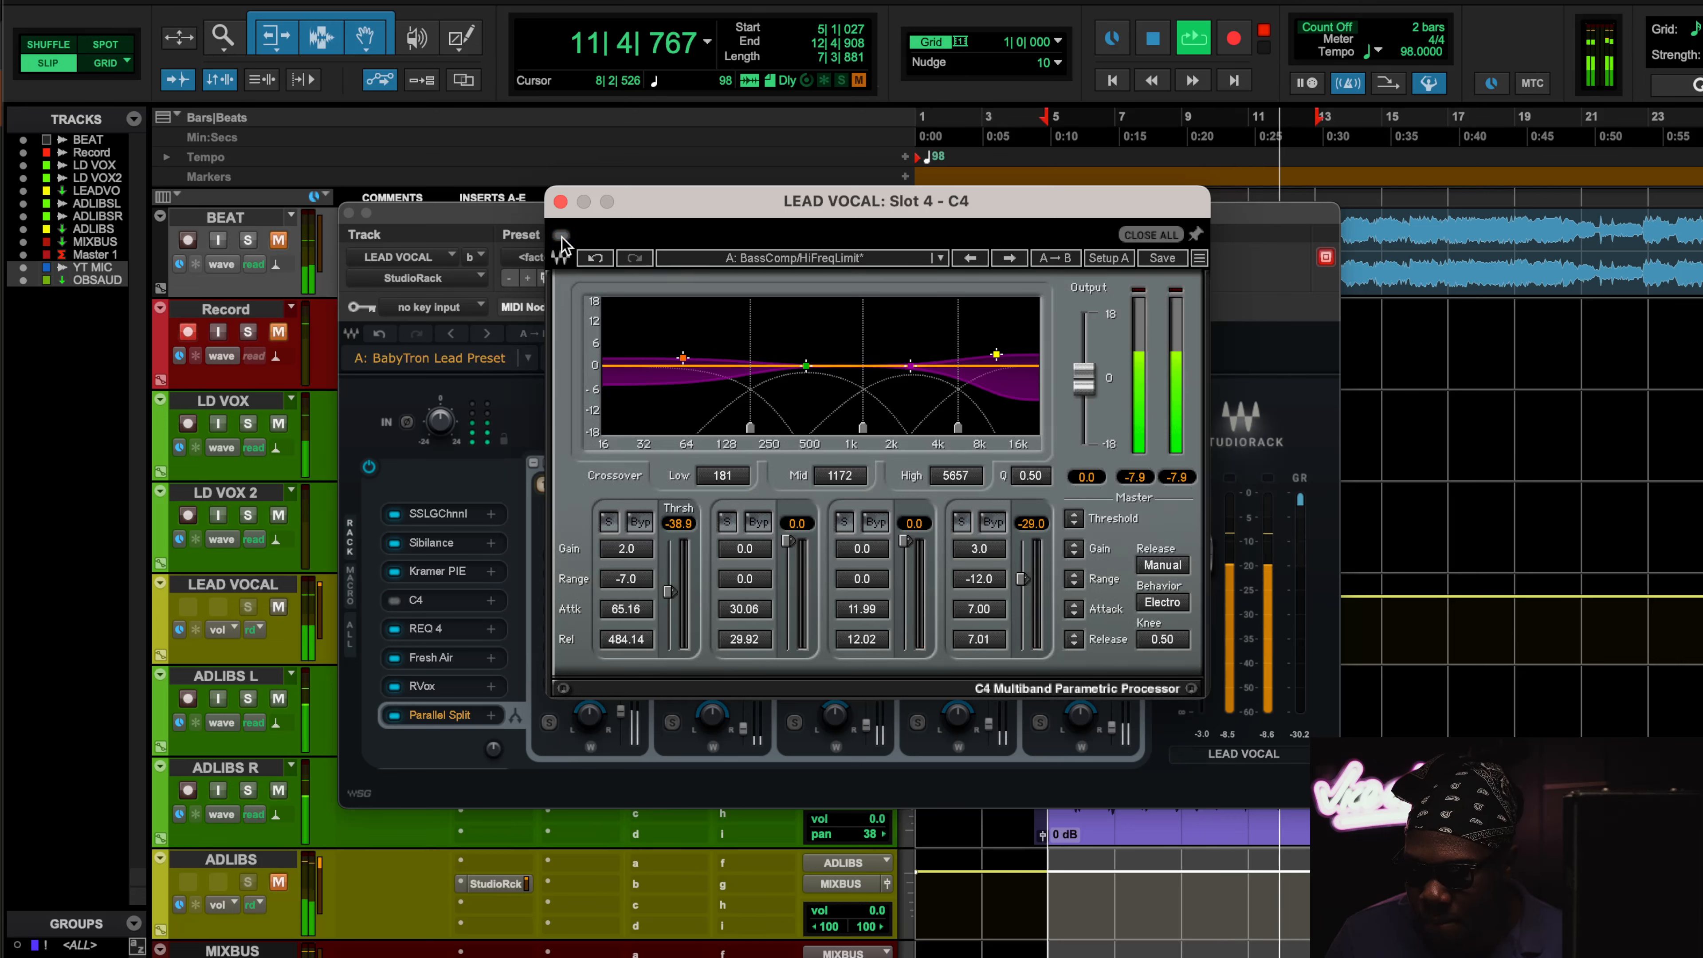
{"action": "left_click", "coordinate": [561, 236]}
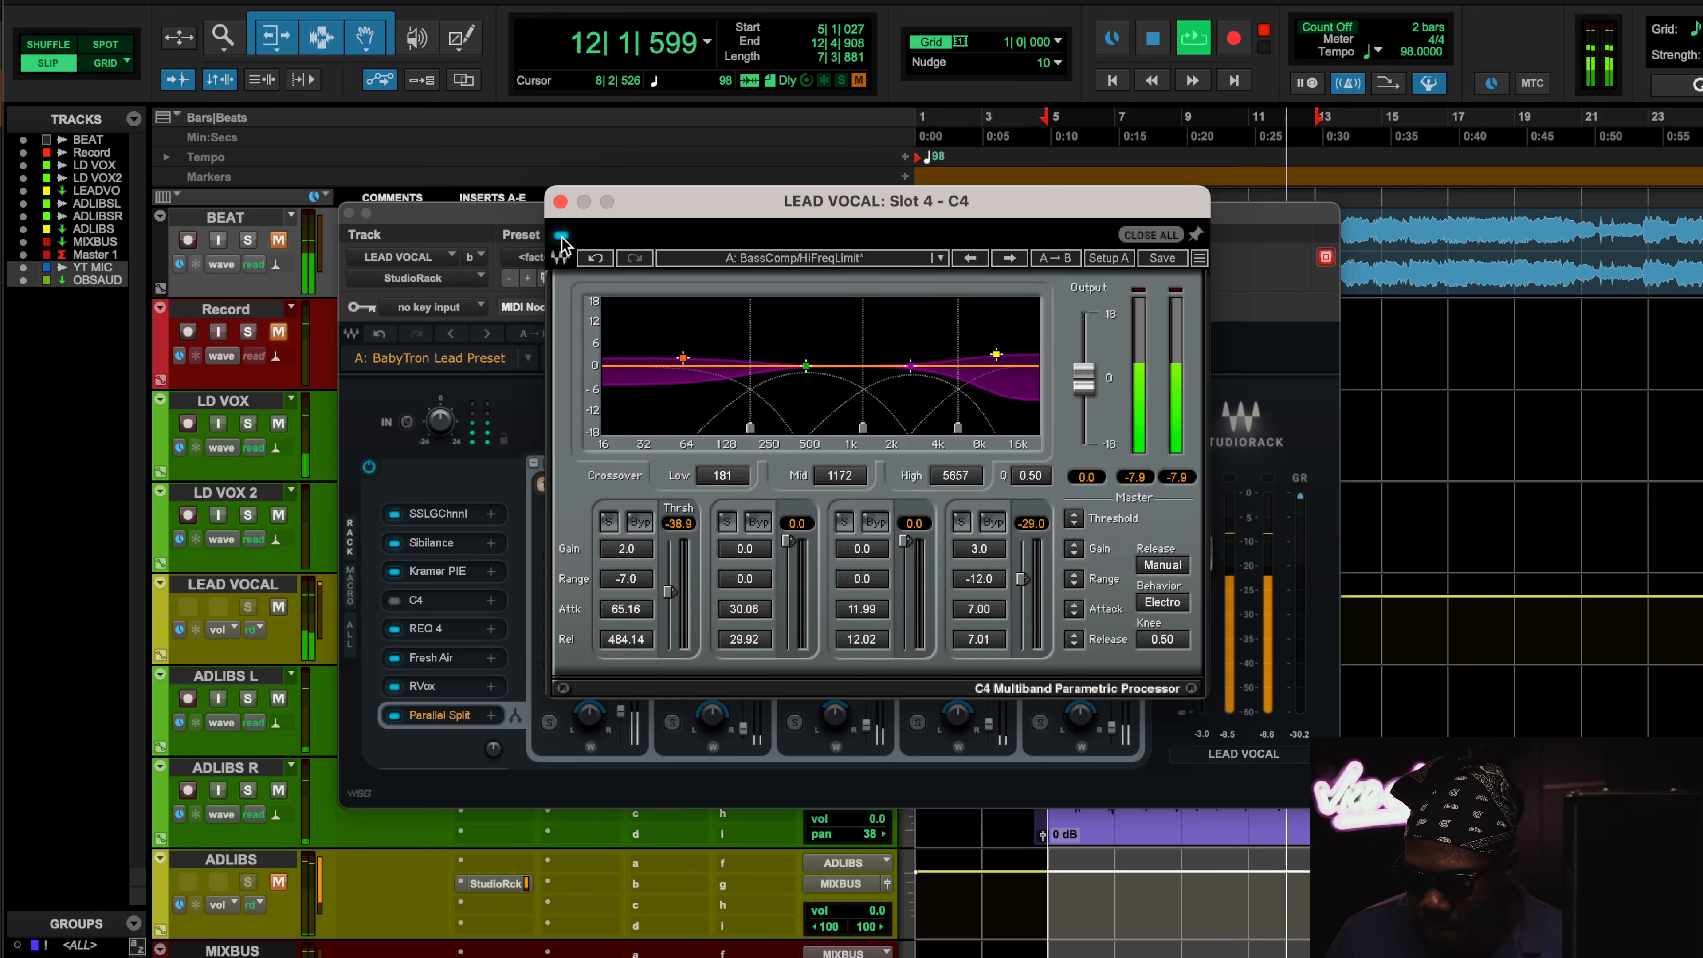
{"action": "left_click", "coordinate": [561, 202]}
{"action": "key", "text": "space"}
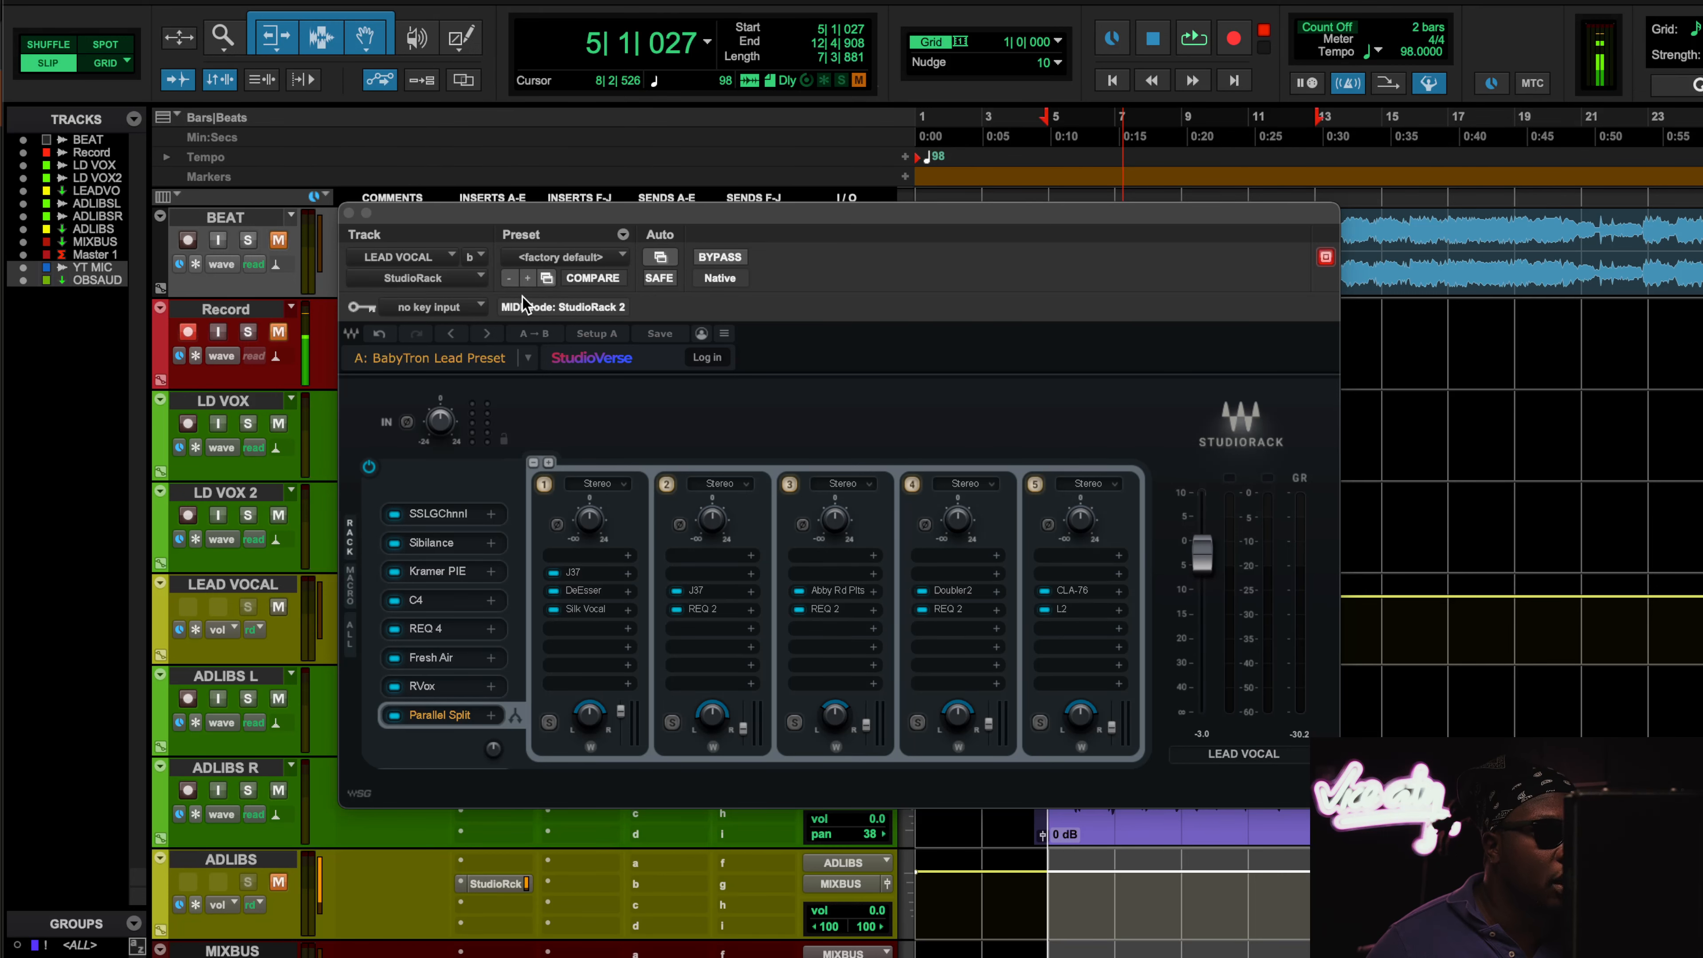
Step: Open REQ 4 in the LEAD VOCAL rack and compare the vocal with the equalizer off and on during playback
{"action": "left_click", "coordinate": [434, 631]}
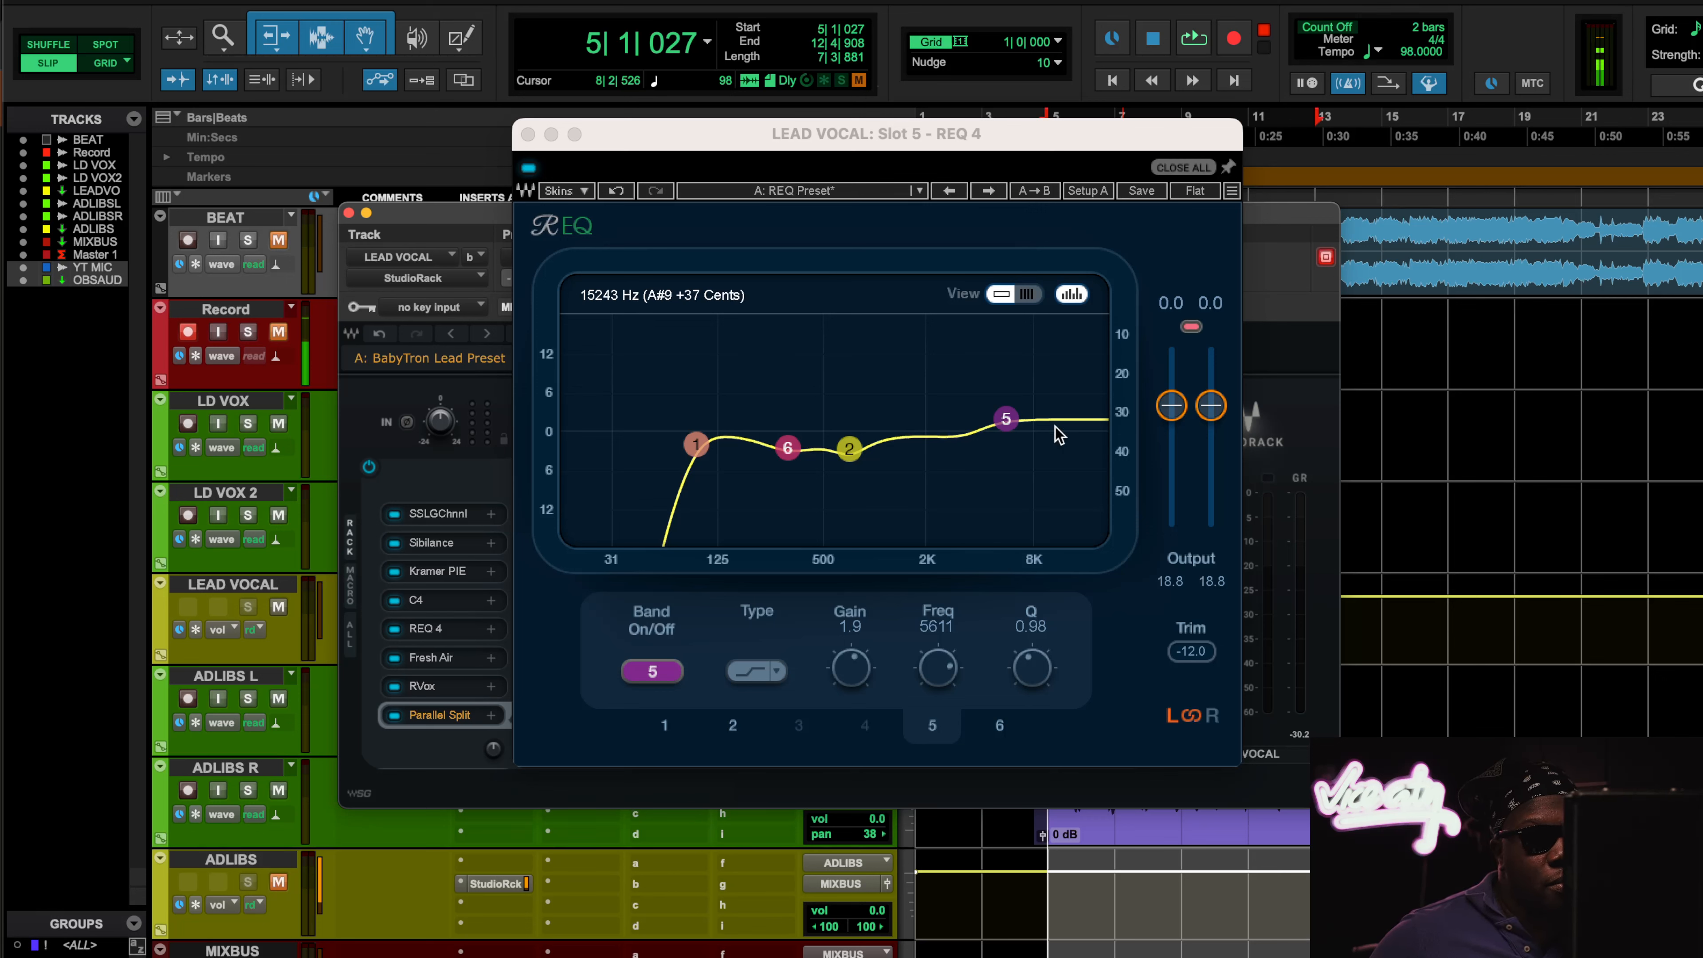
{"action": "key", "text": "space"}
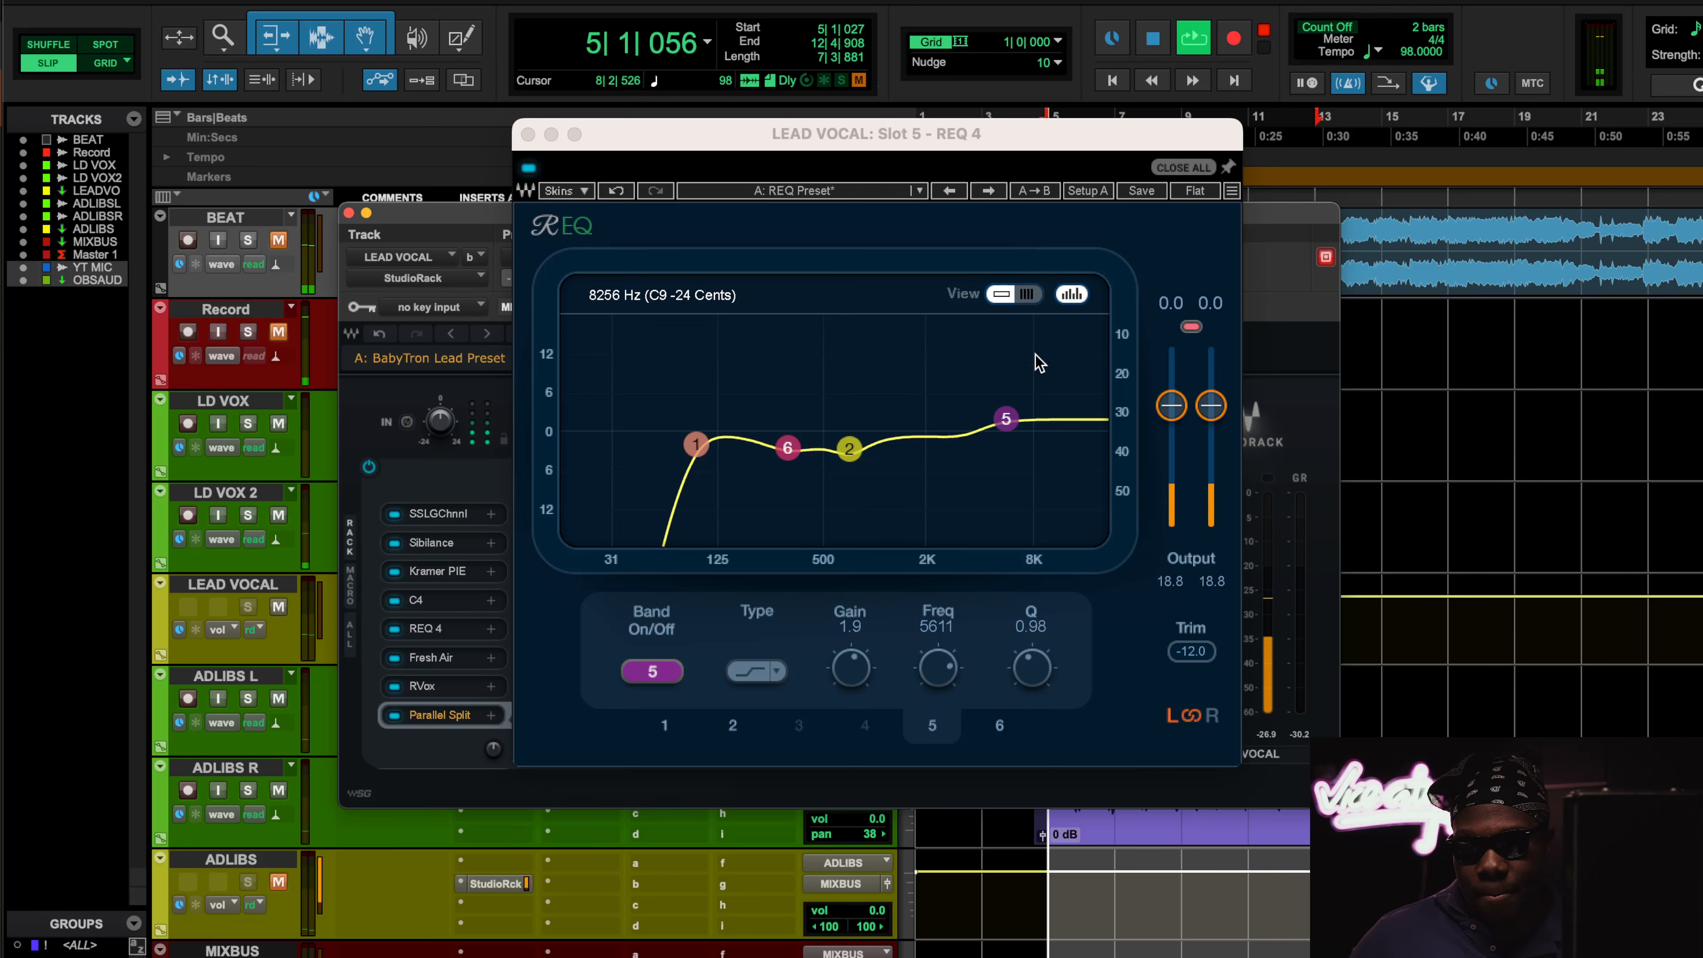
{"action": "left_click", "coordinate": [533, 167]}
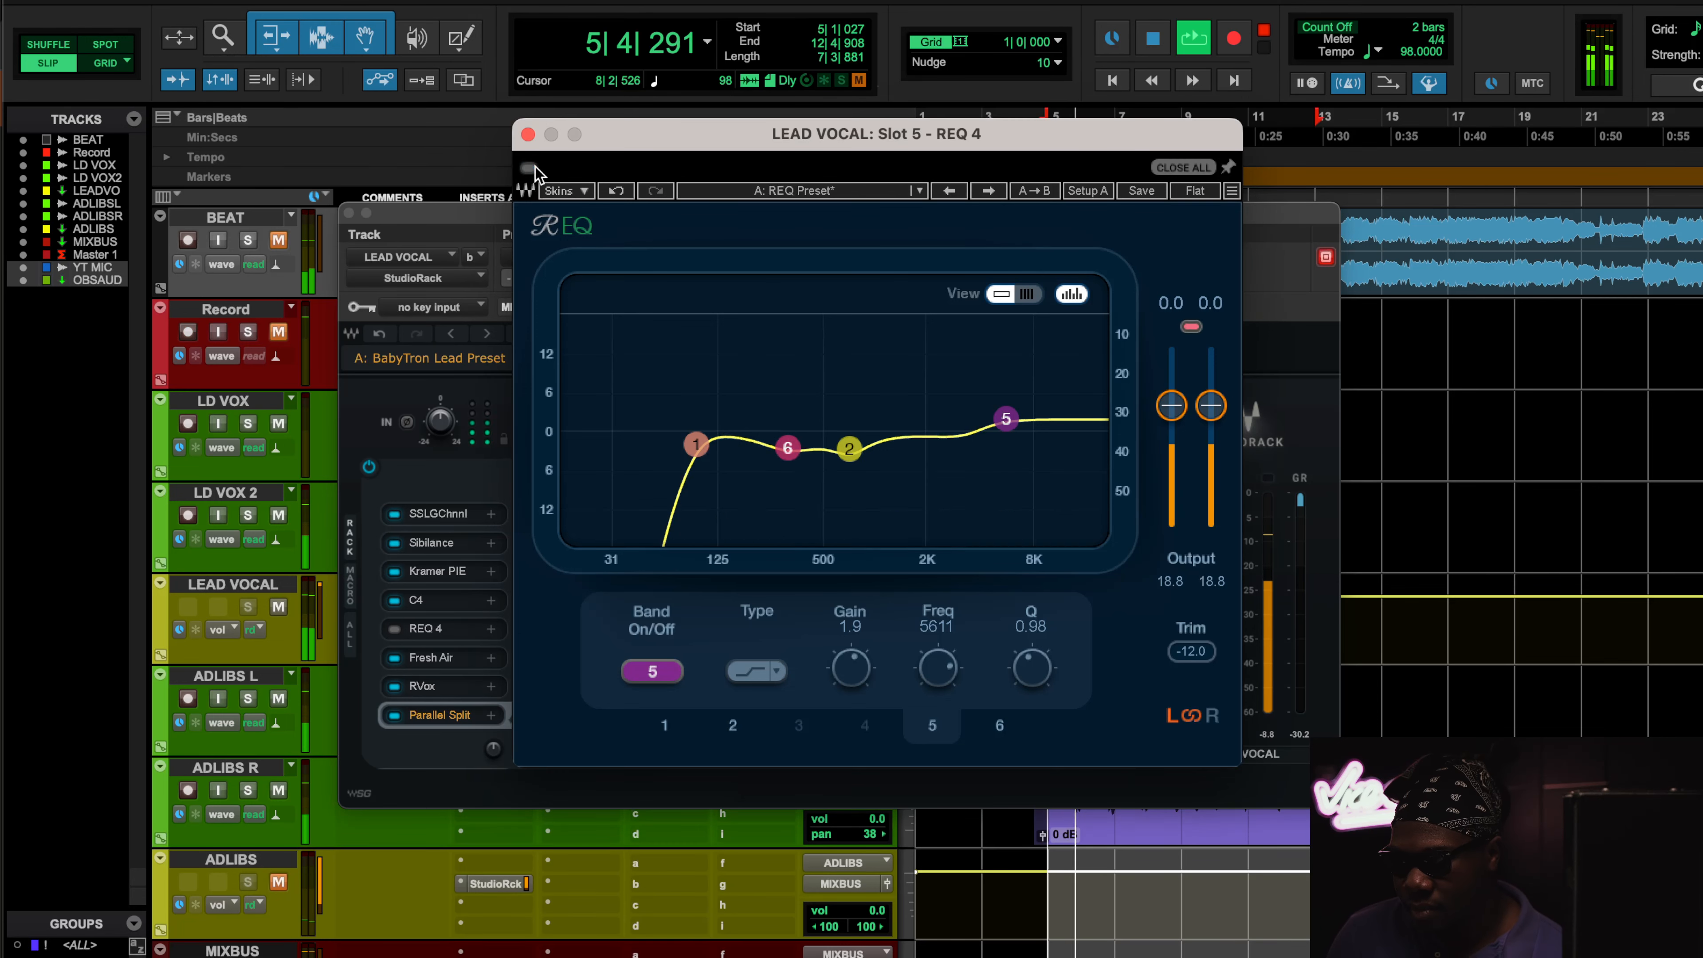
{"action": "left_click", "coordinate": [269, 874]}
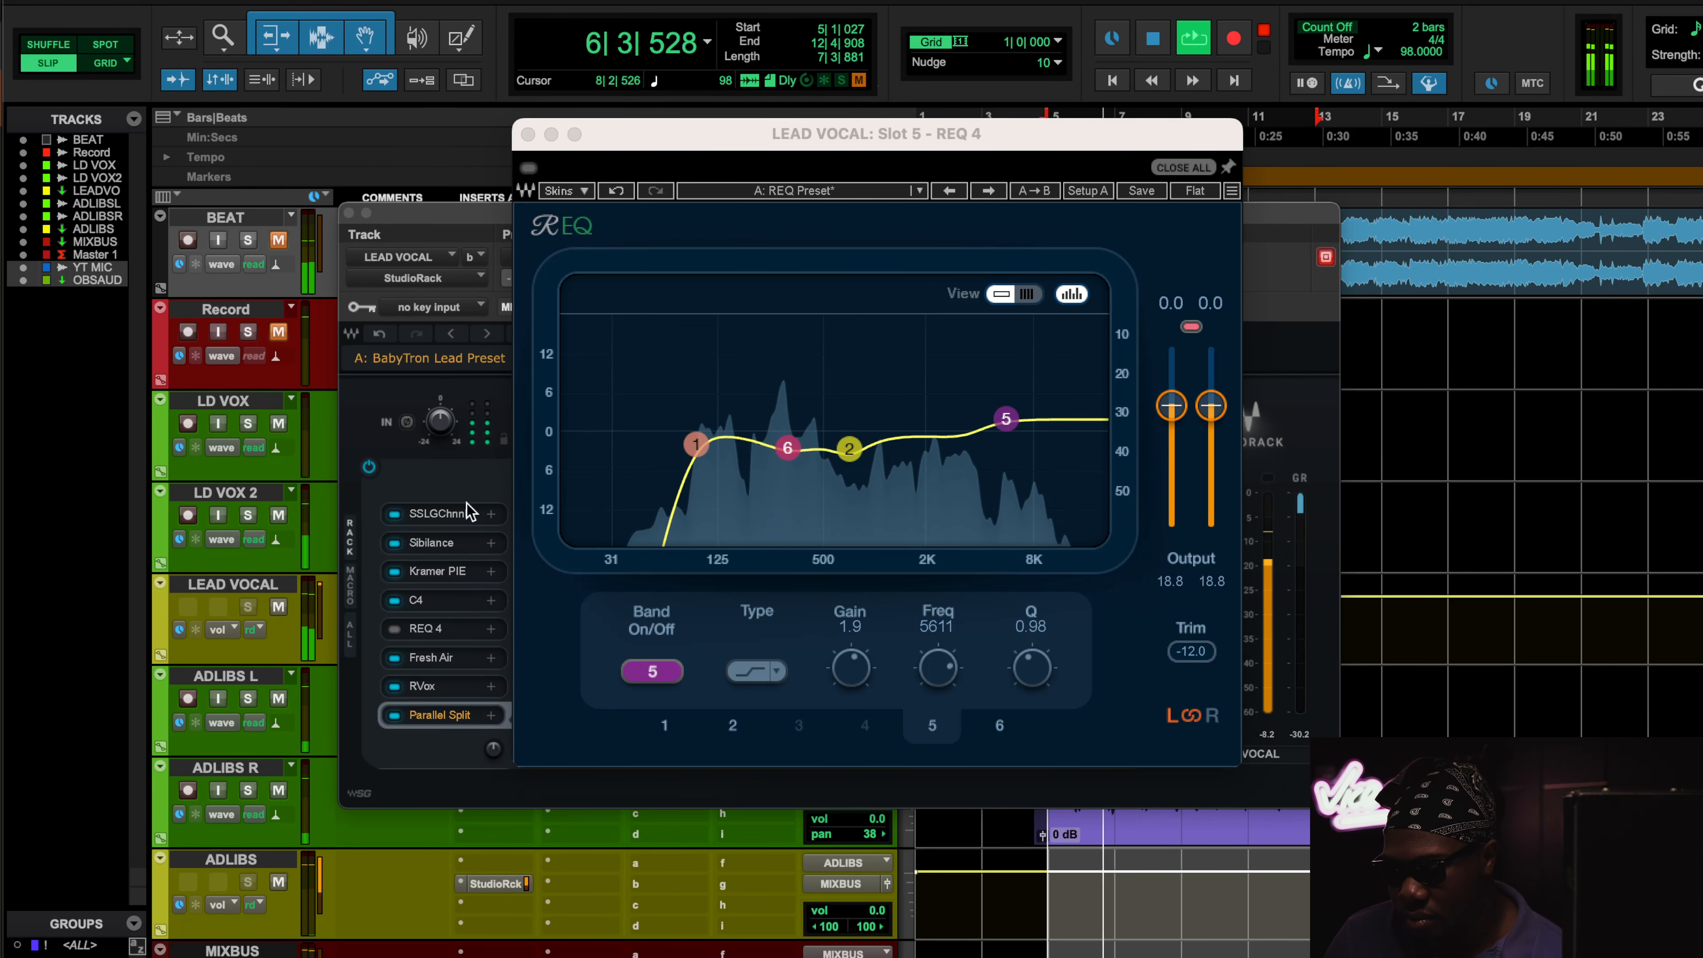
{"action": "left_click", "coordinate": [529, 169]}
{"action": "left_click", "coordinate": [278, 883]}
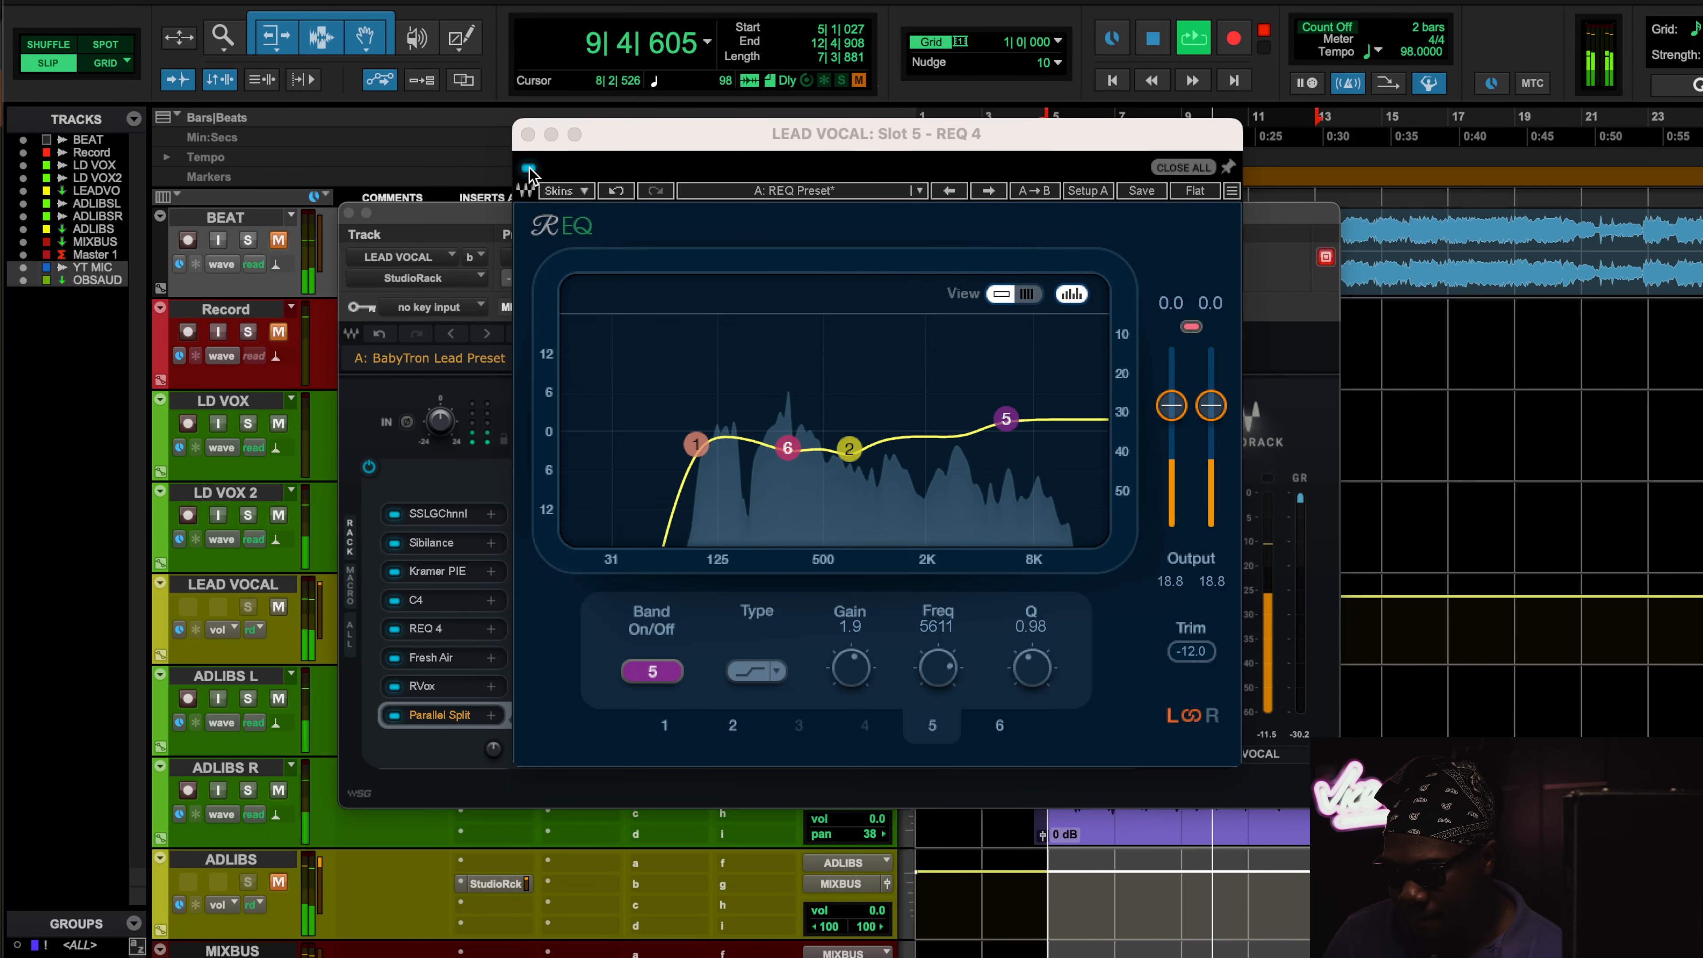
{"action": "left_click", "coordinate": [529, 169]}
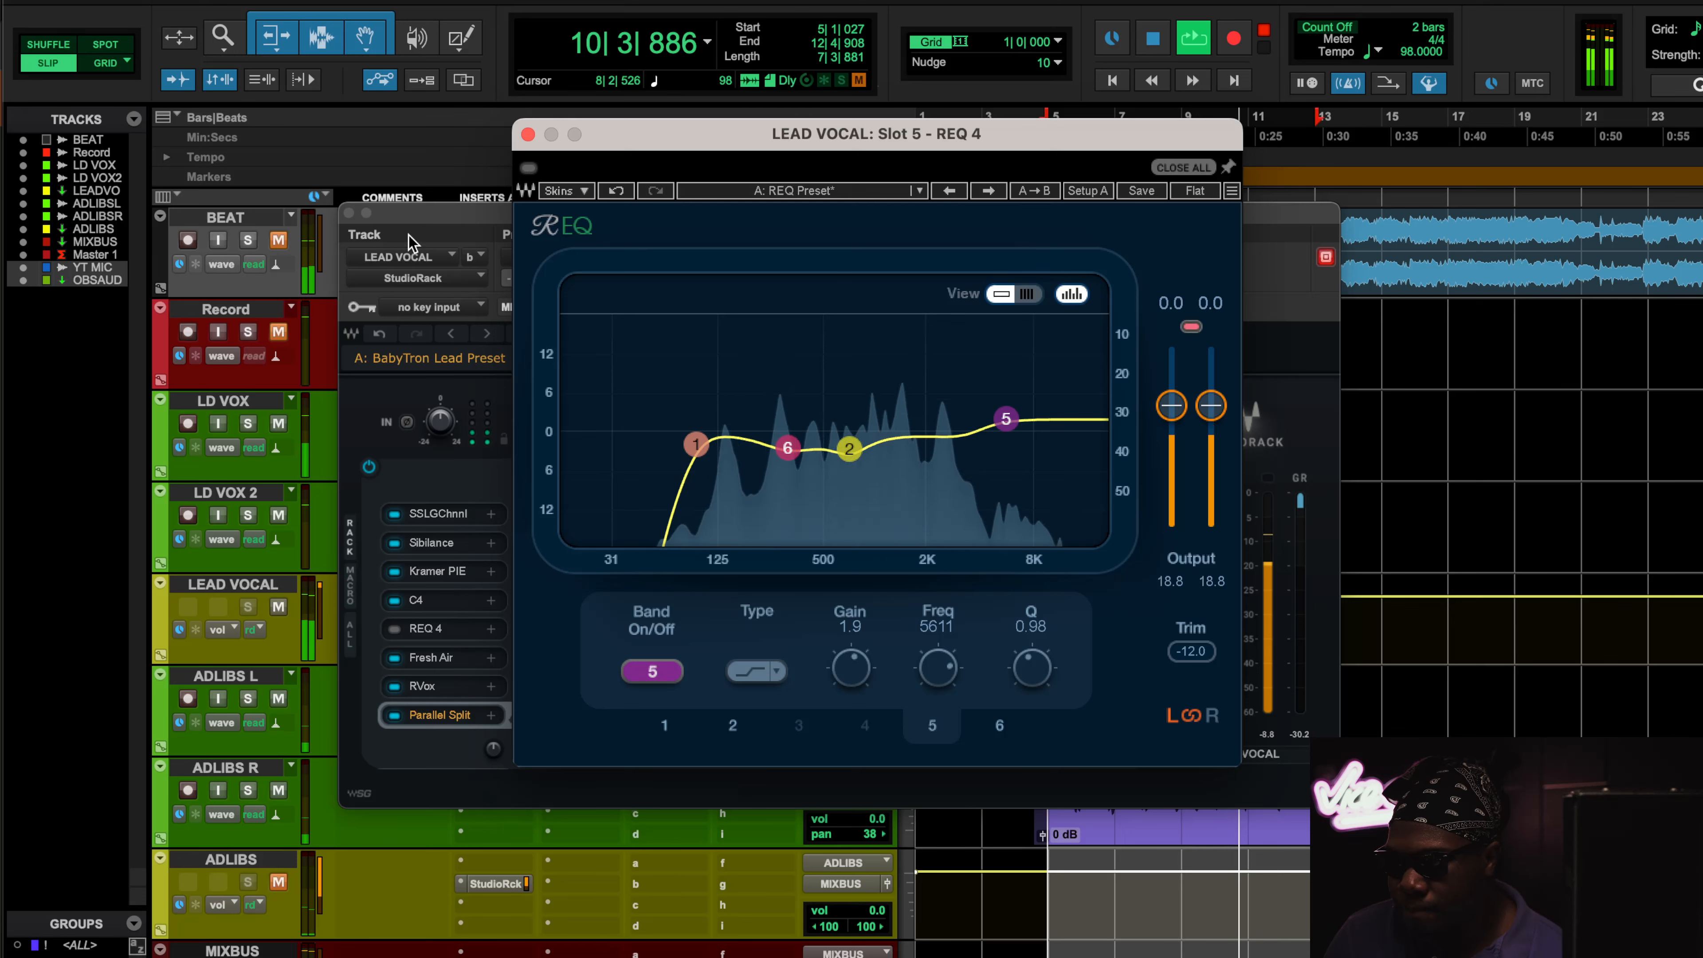
Step: Turn REQ 4 back on, audition the vocal with BEAT alternately unmuted and muted, and stop playback with BEAT unmuted
{"action": "left_click", "coordinate": [279, 240]}
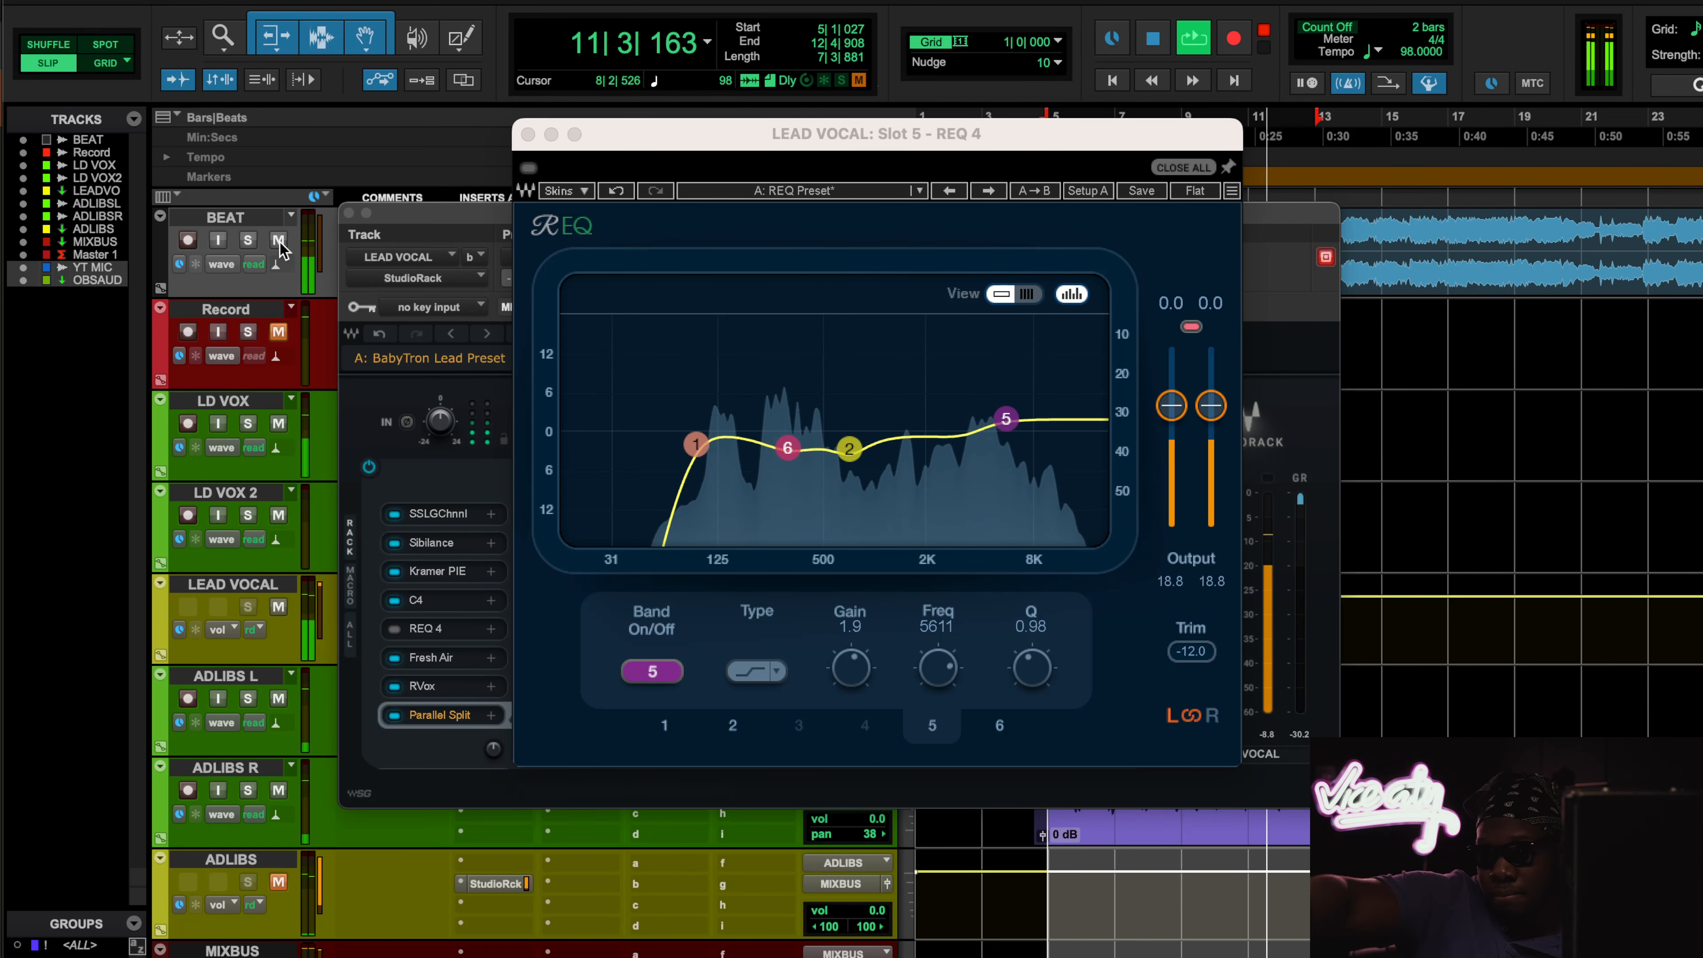
{"action": "left_click", "coordinate": [529, 169]}
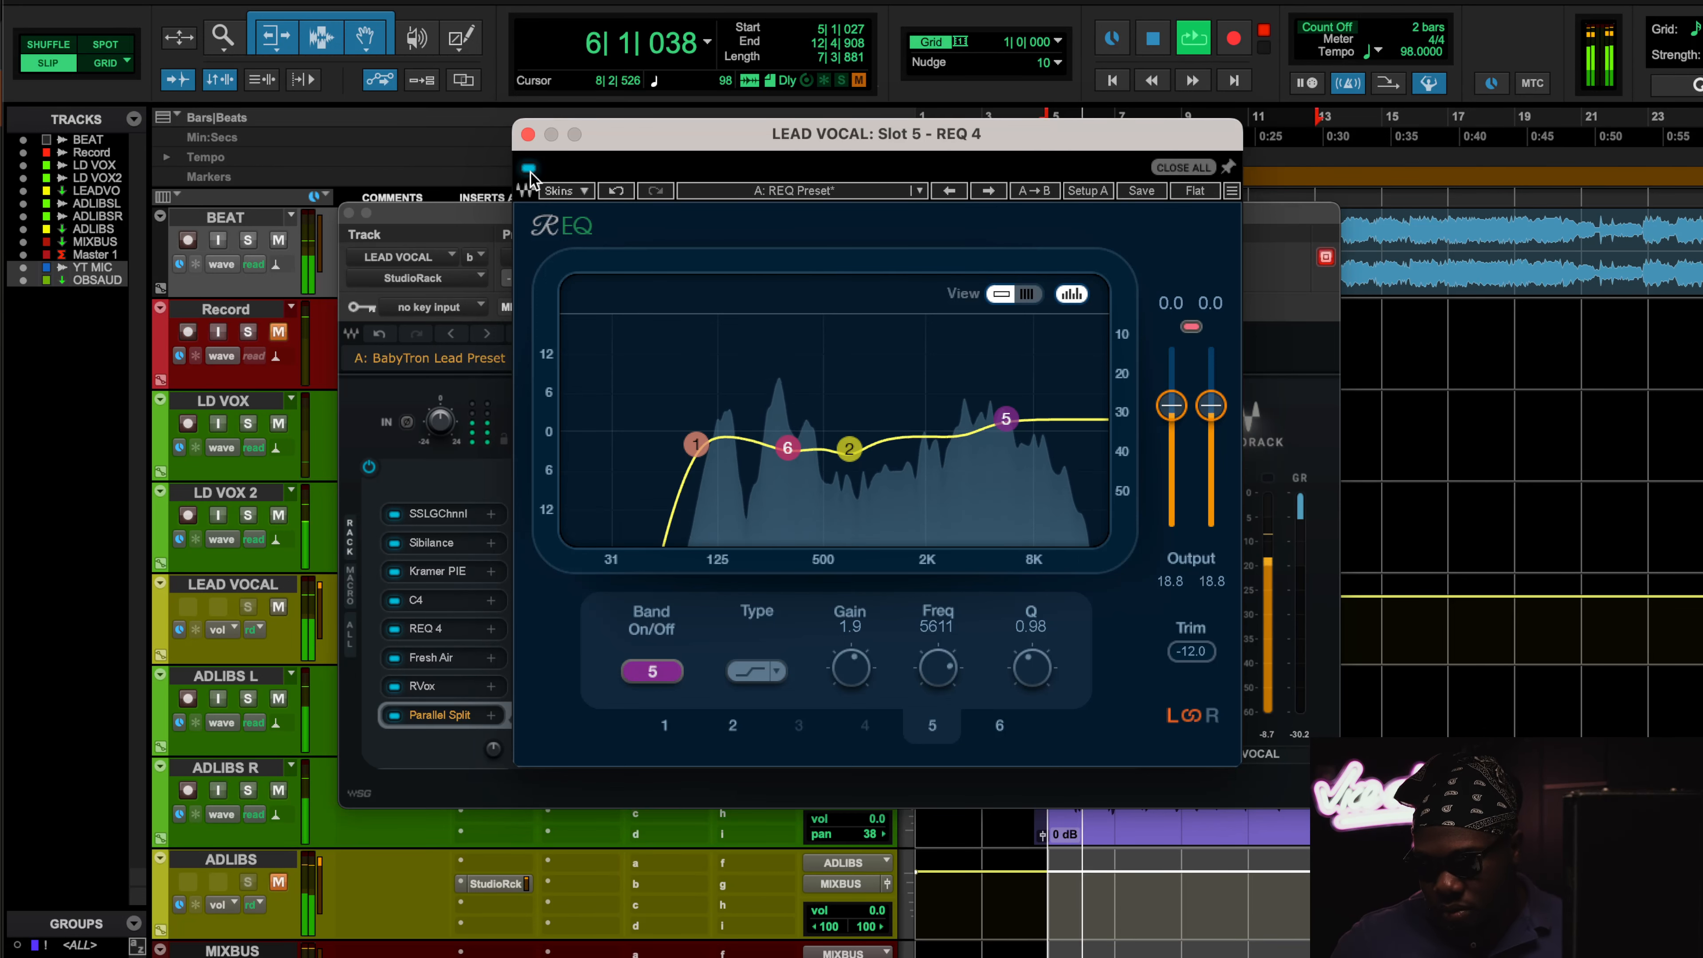
{"action": "left_click", "coordinate": [279, 242]}
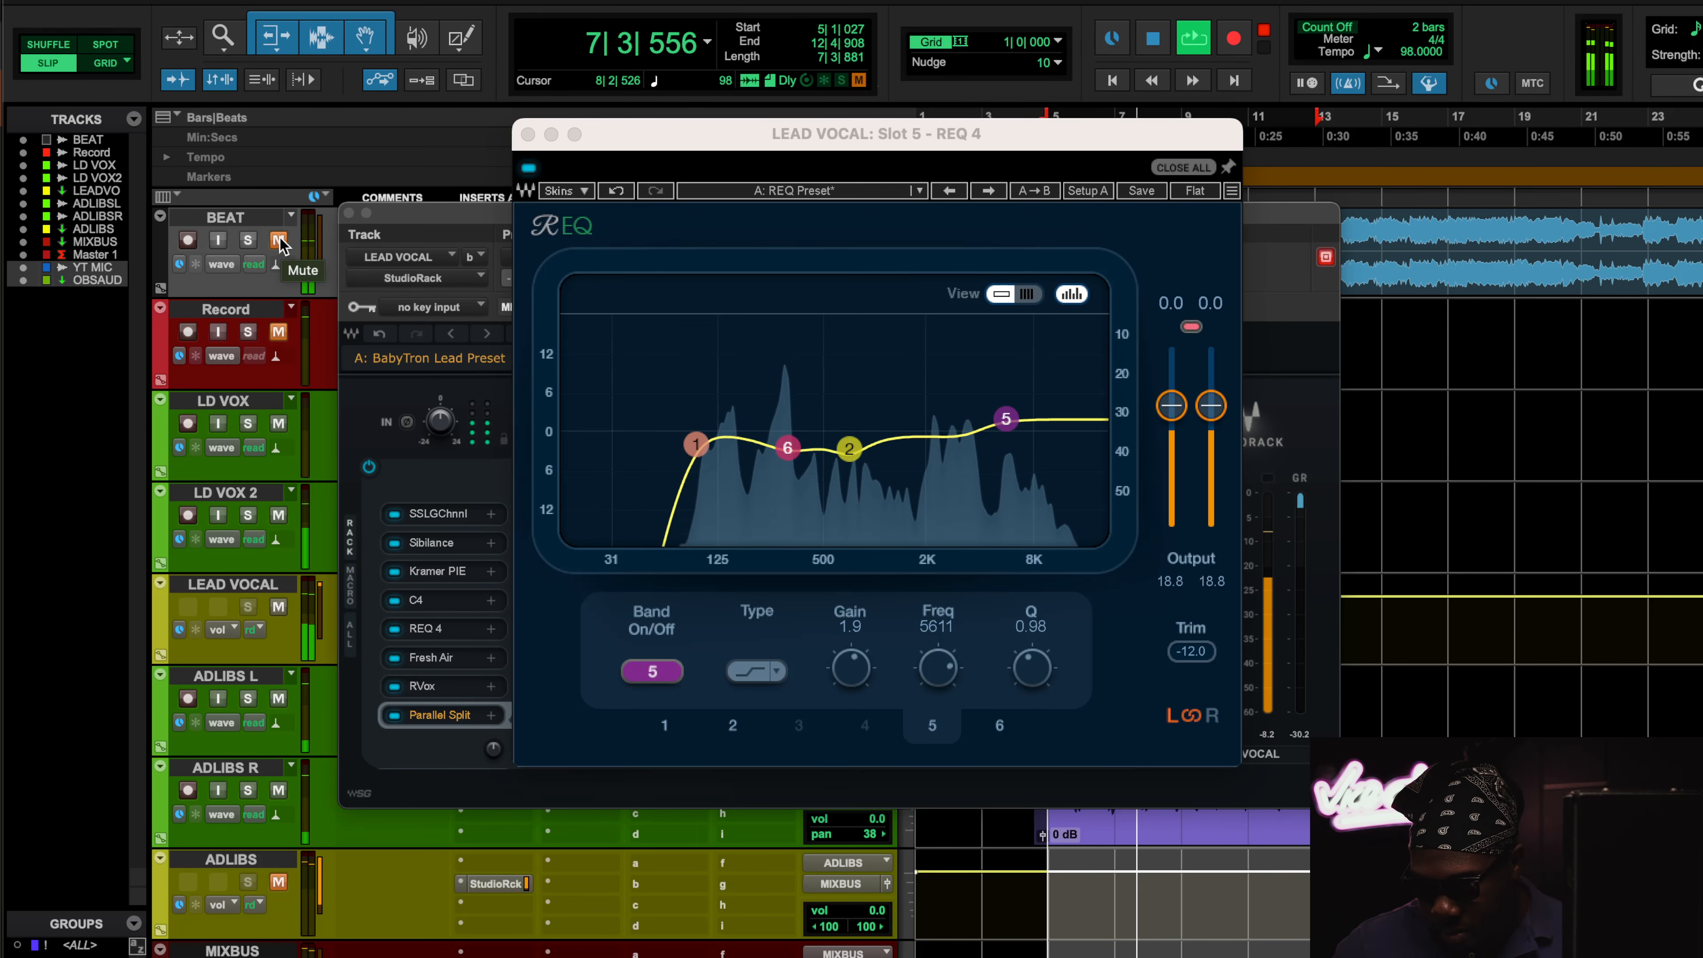
{"action": "left_click", "coordinate": [280, 241]}
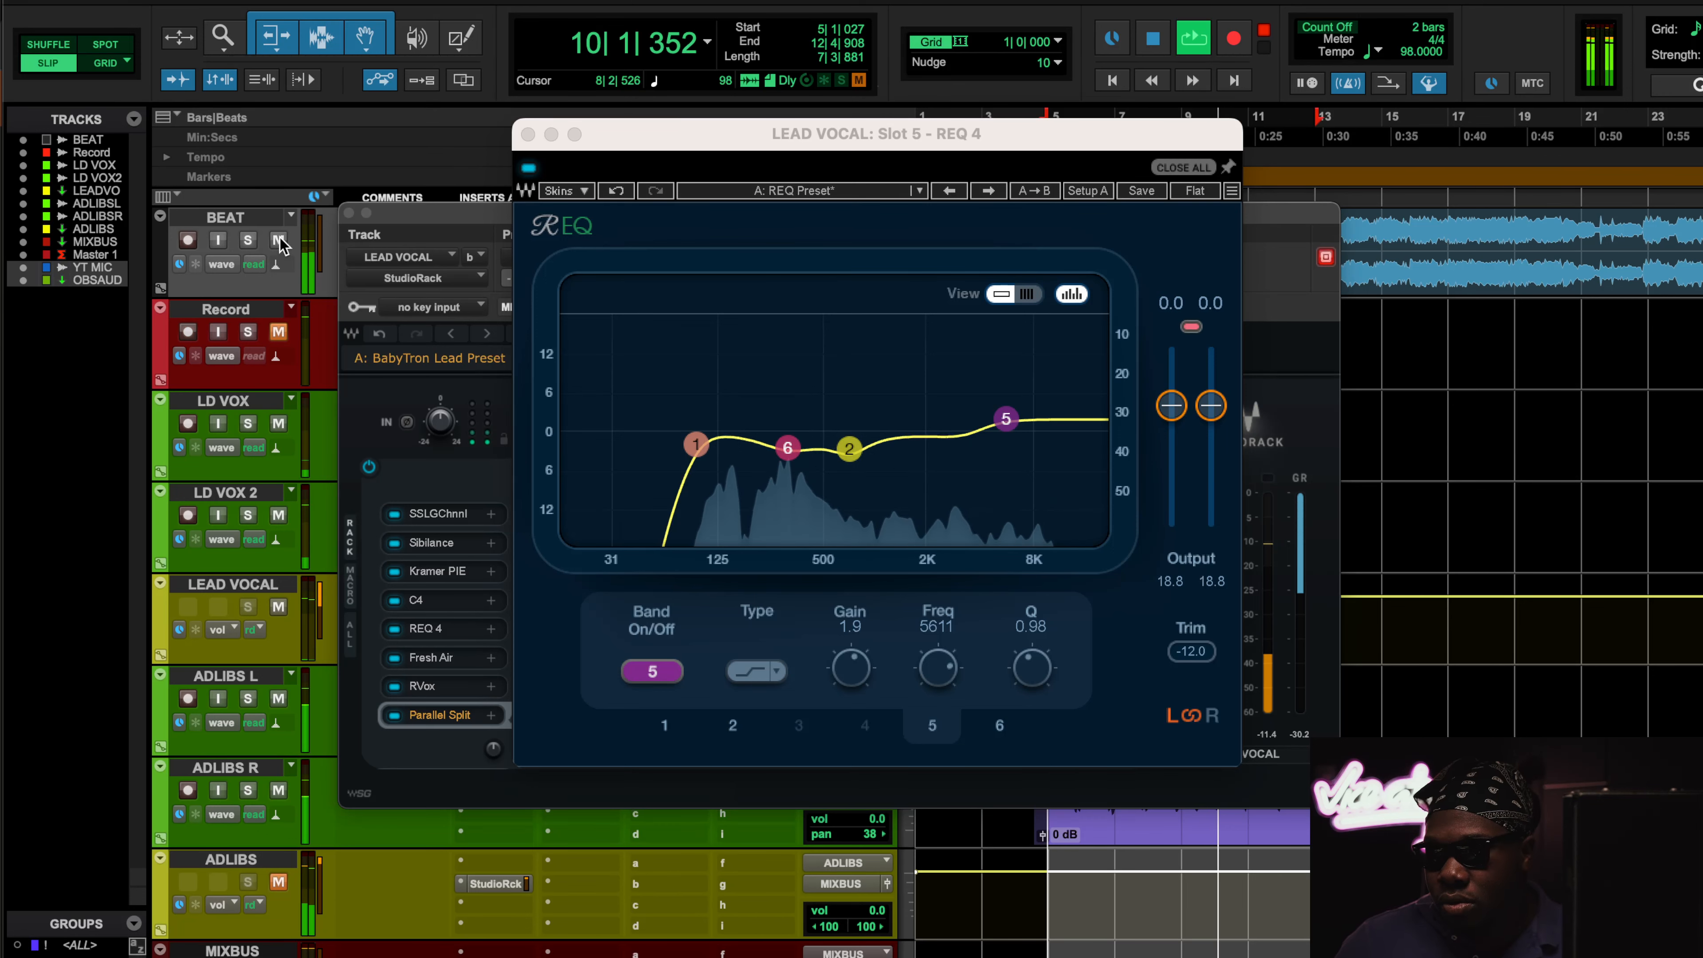
{"action": "left_click", "coordinate": [280, 241]}
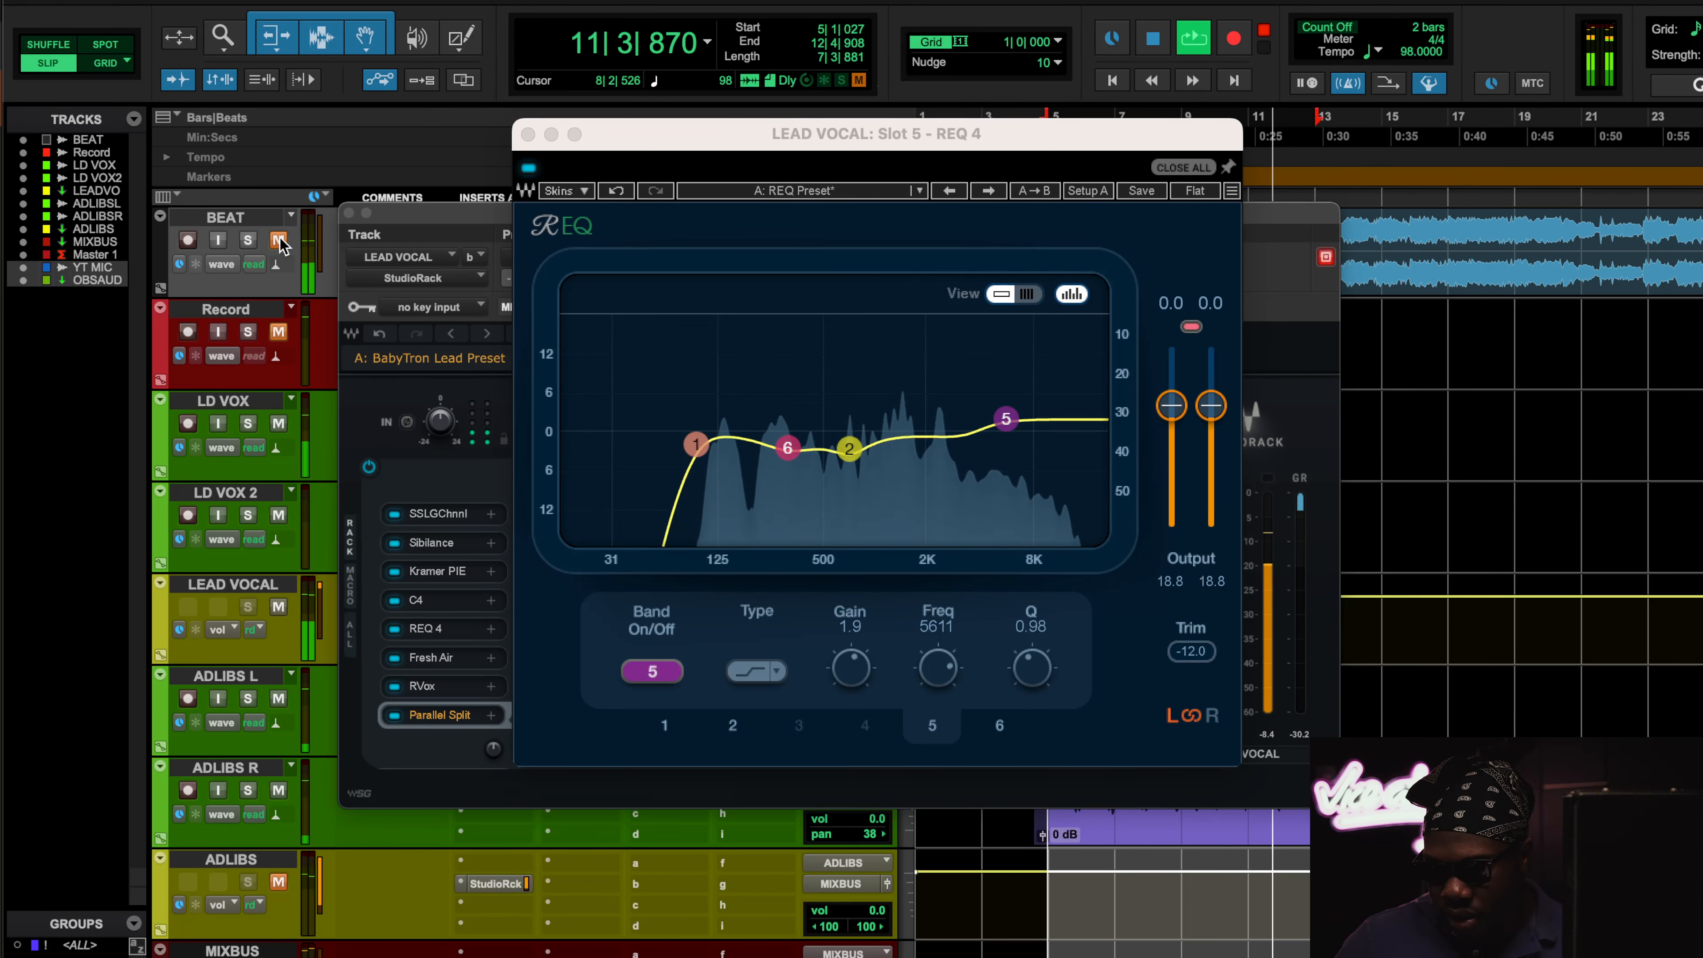
{"action": "left_click", "coordinate": [281, 241]}
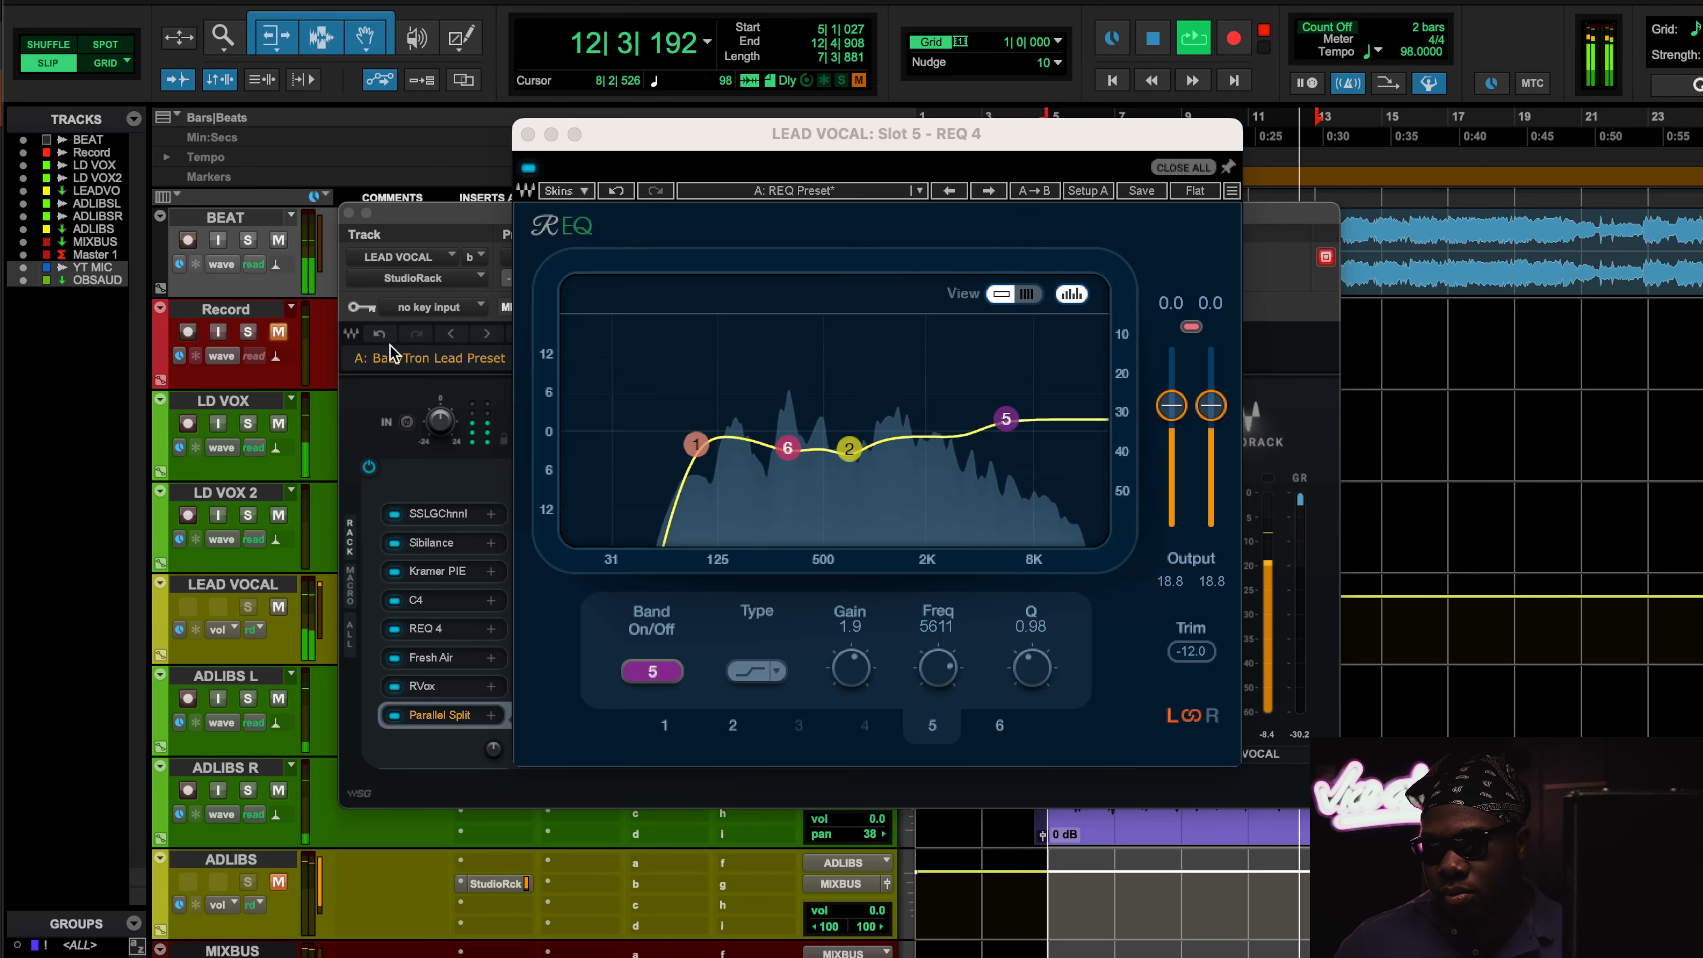
{"action": "key", "text": "space"}
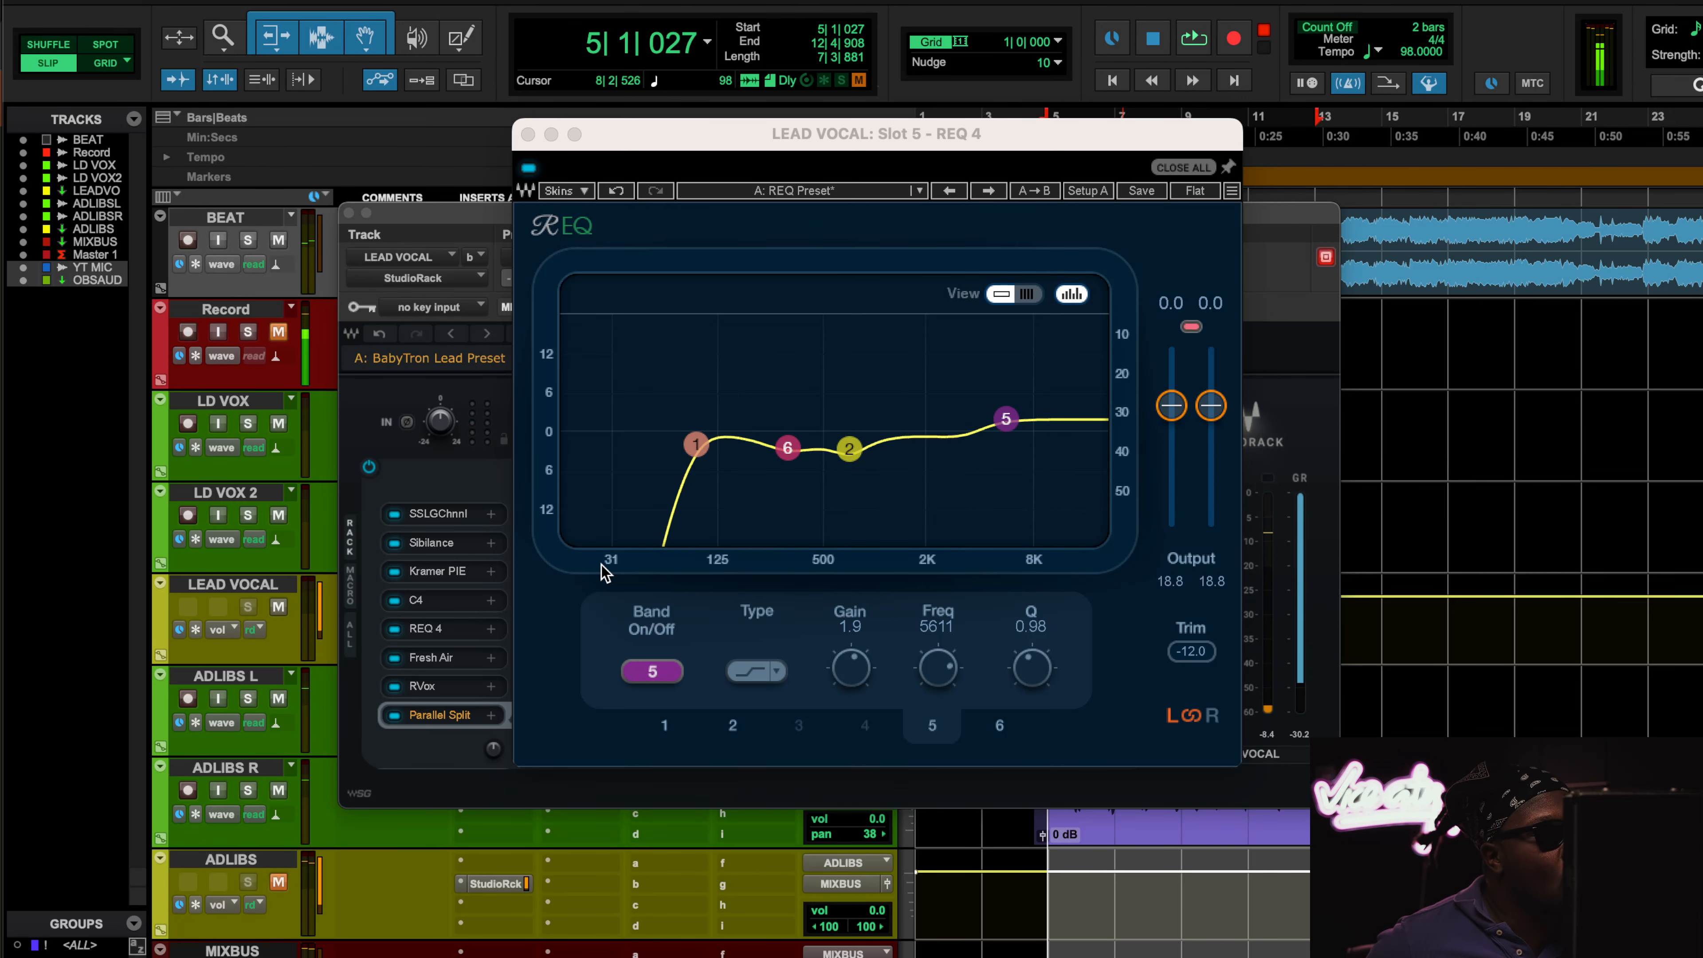
Step: Open Fresh Air in the LEAD VOCAL rack, mute BEAT, compare the vocal with Fresh Air off and on, then close it and stop
{"action": "left_click", "coordinate": [453, 645]}
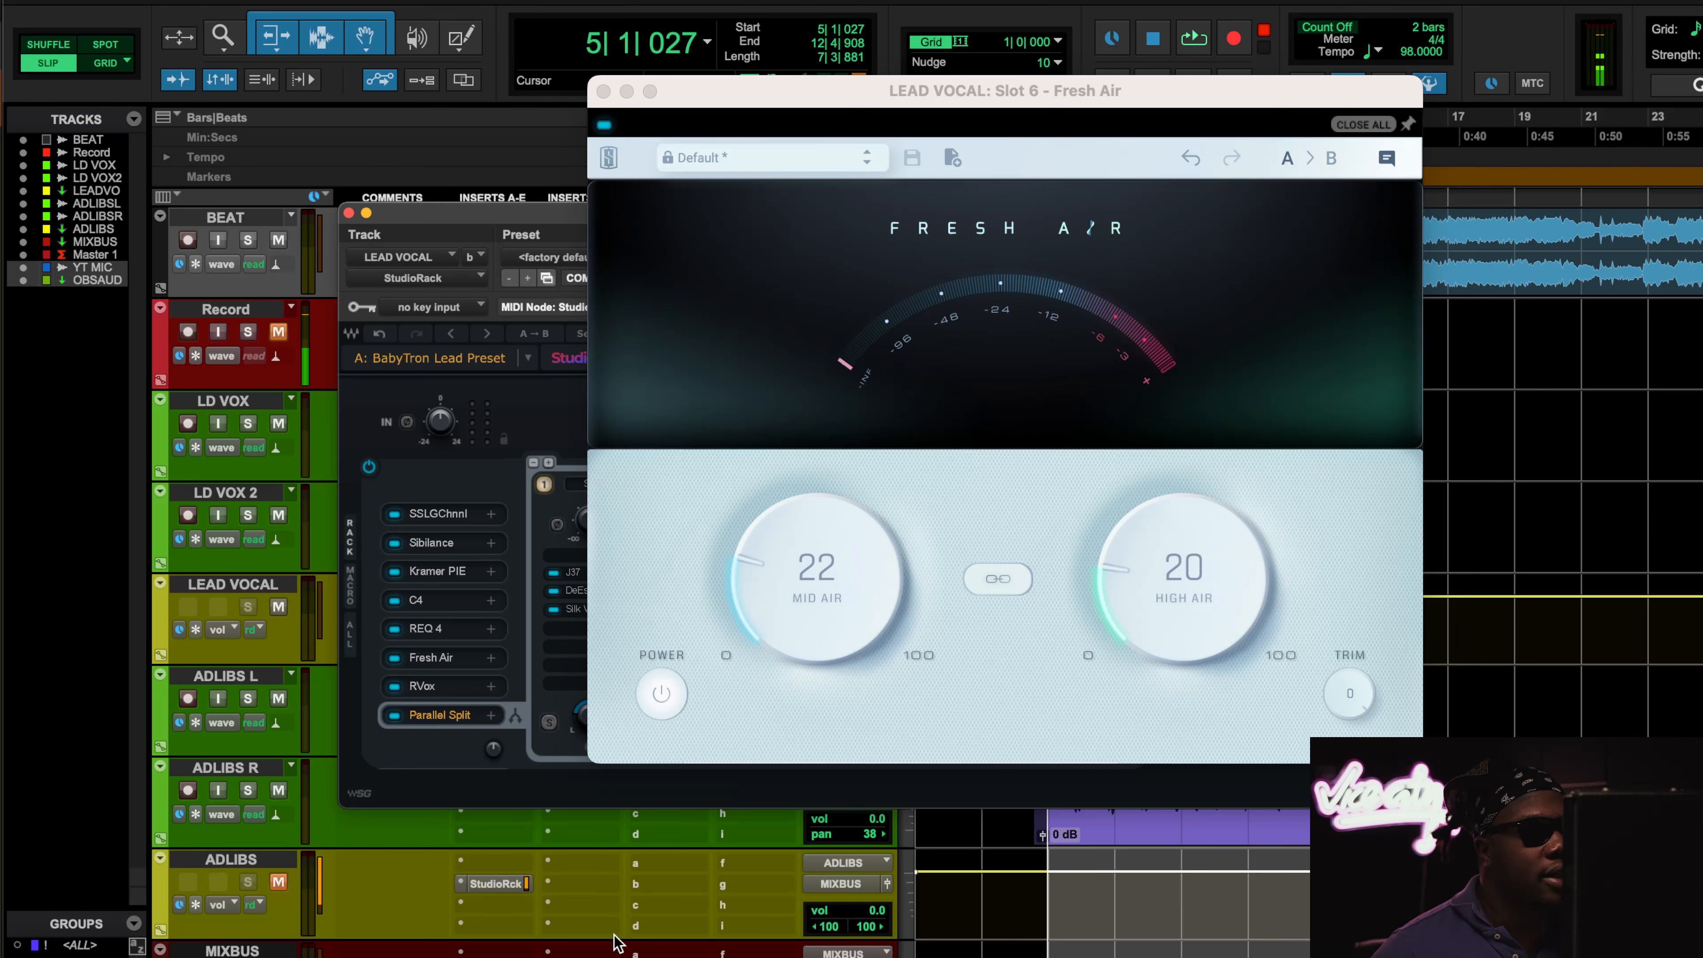
{"action": "key", "text": "space"}
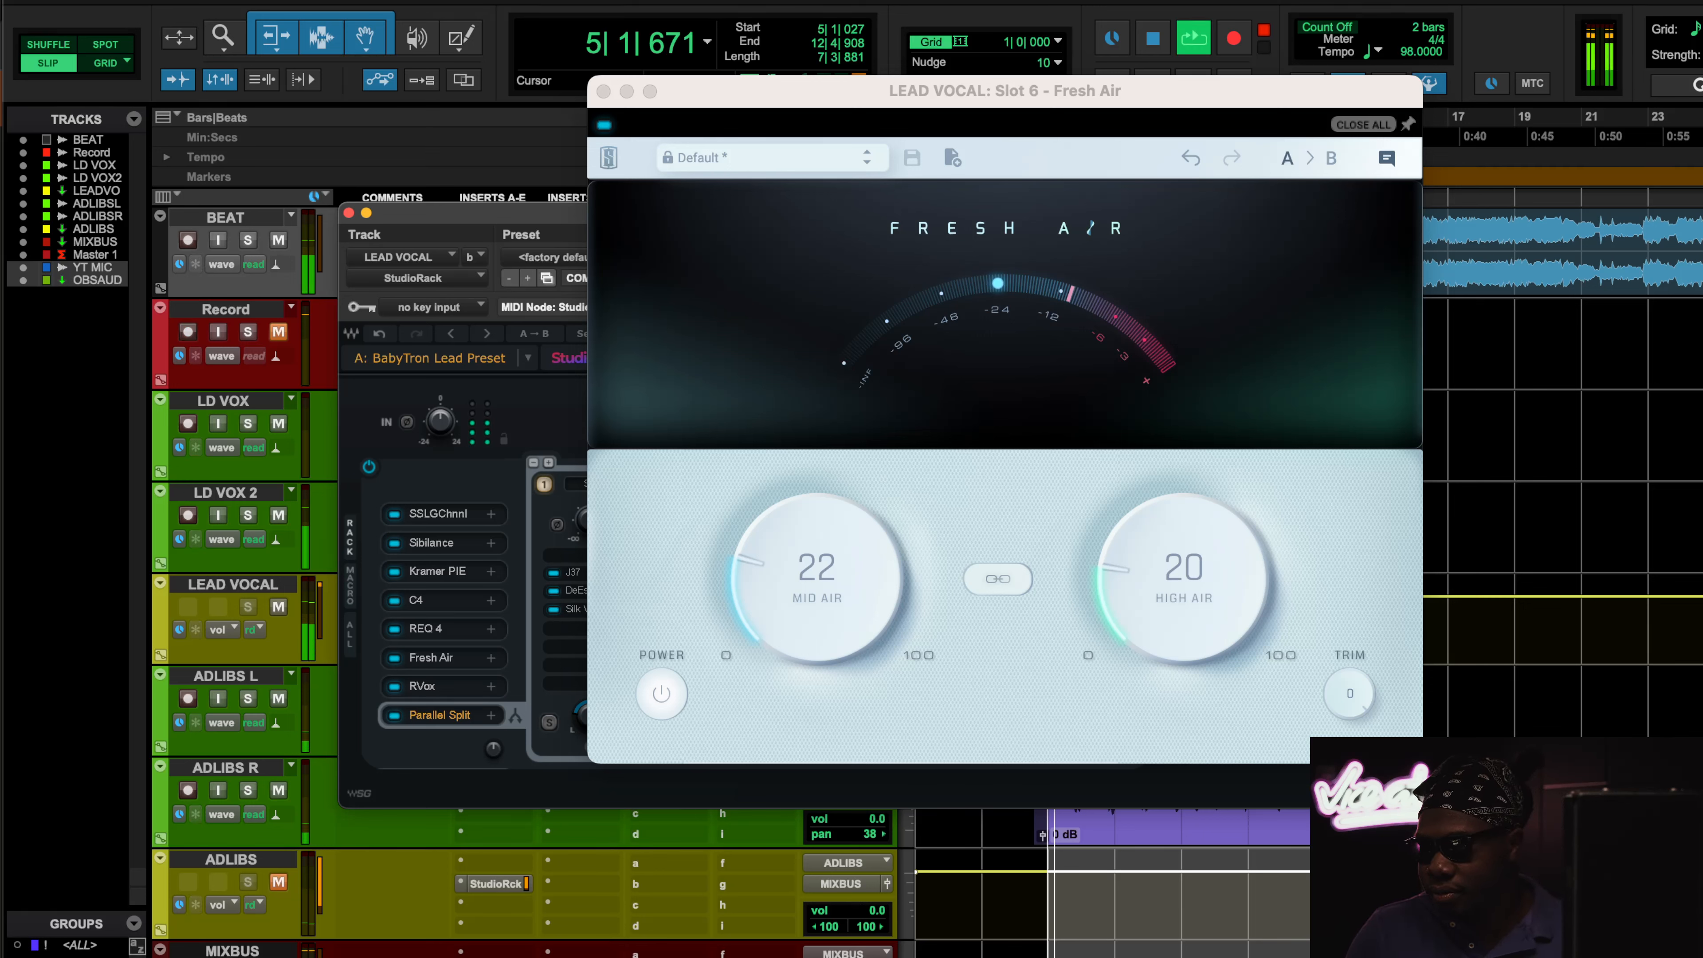
{"action": "left_click", "coordinate": [276, 241]}
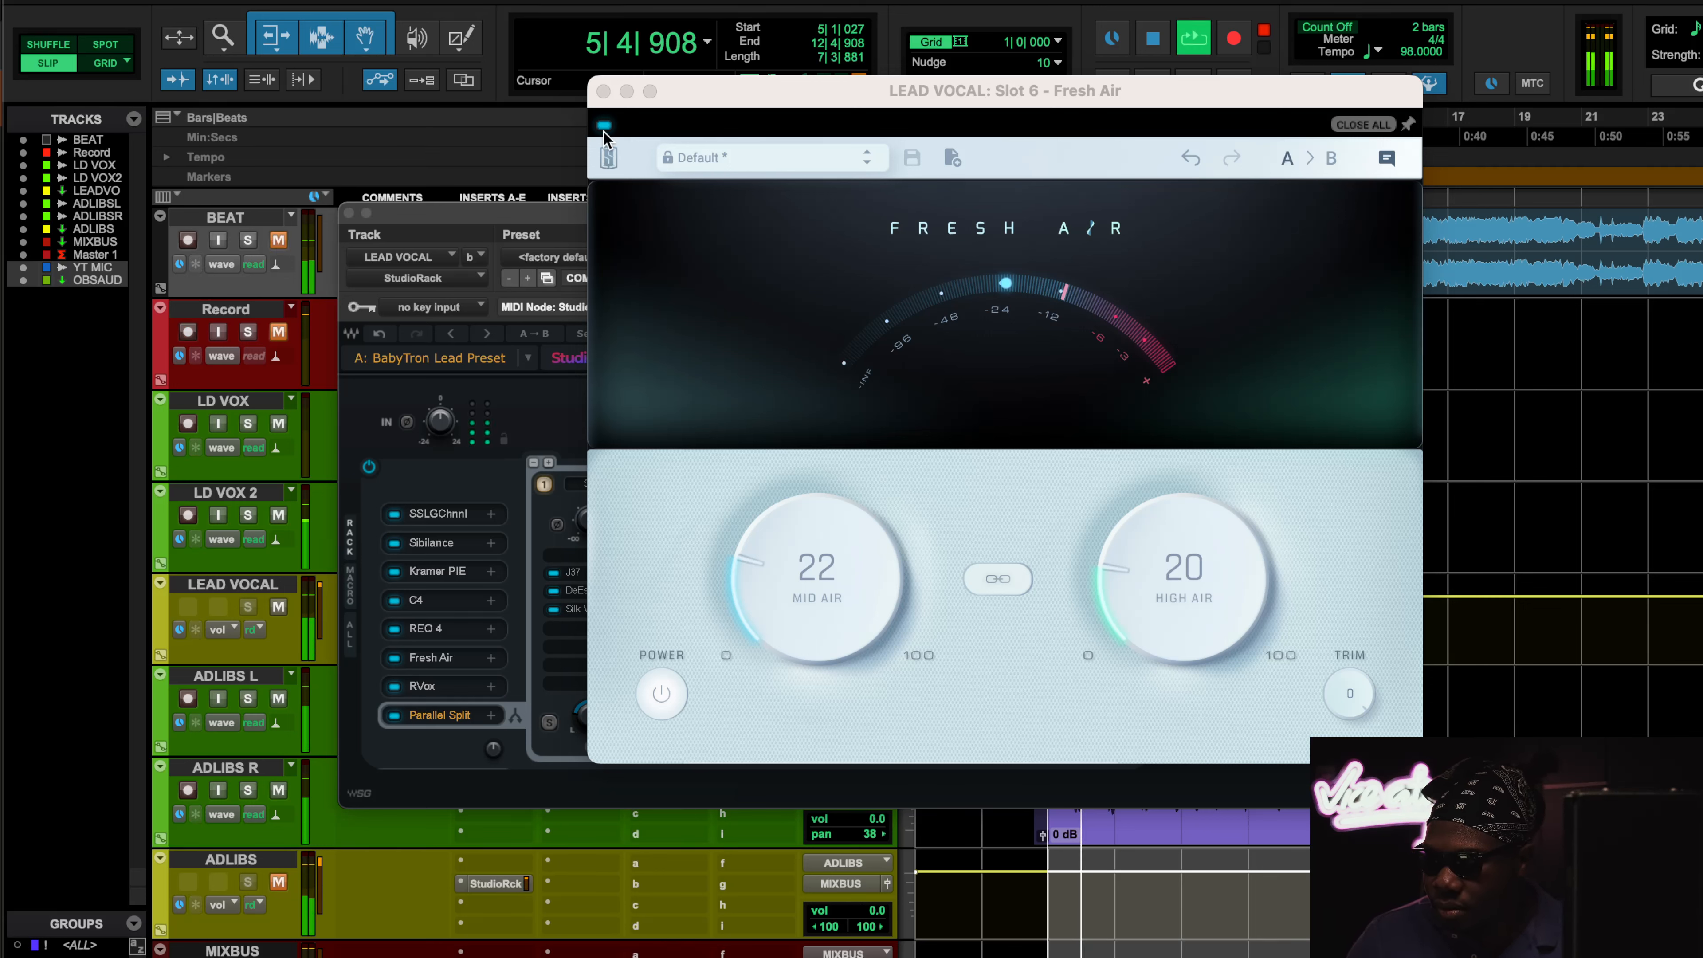
{"action": "left_click", "coordinate": [605, 126]}
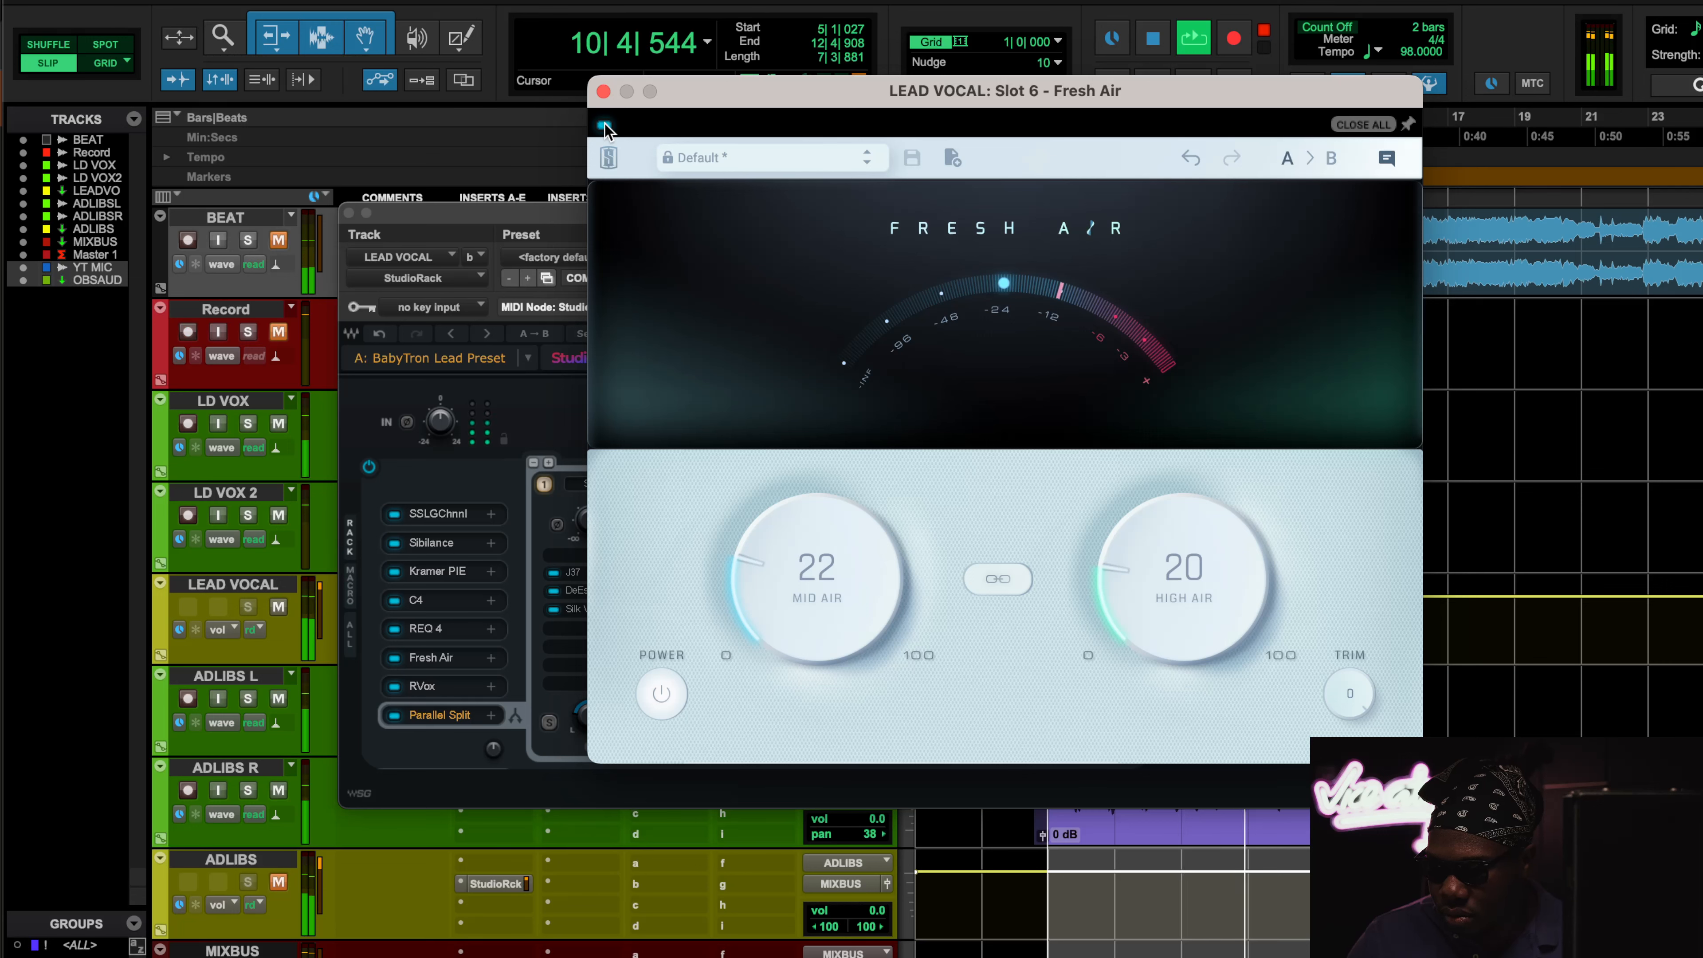
{"action": "left_click", "coordinate": [604, 126]}
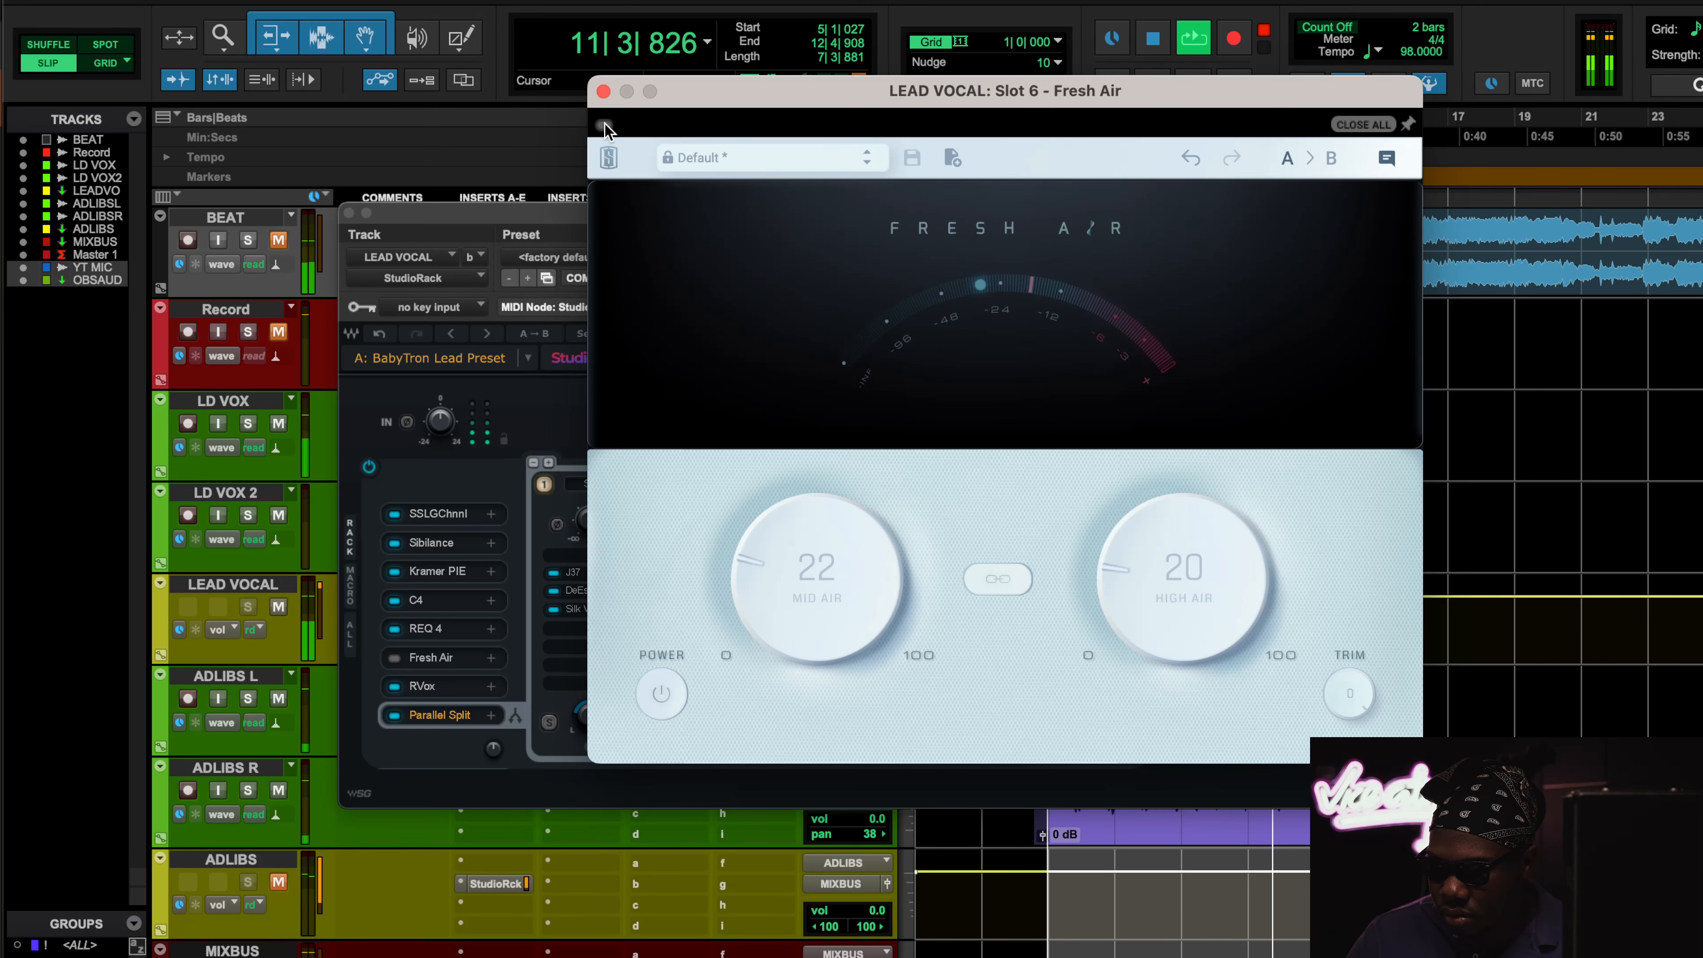
{"action": "left_click", "coordinate": [605, 124]}
{"action": "left_click", "coordinate": [603, 92]}
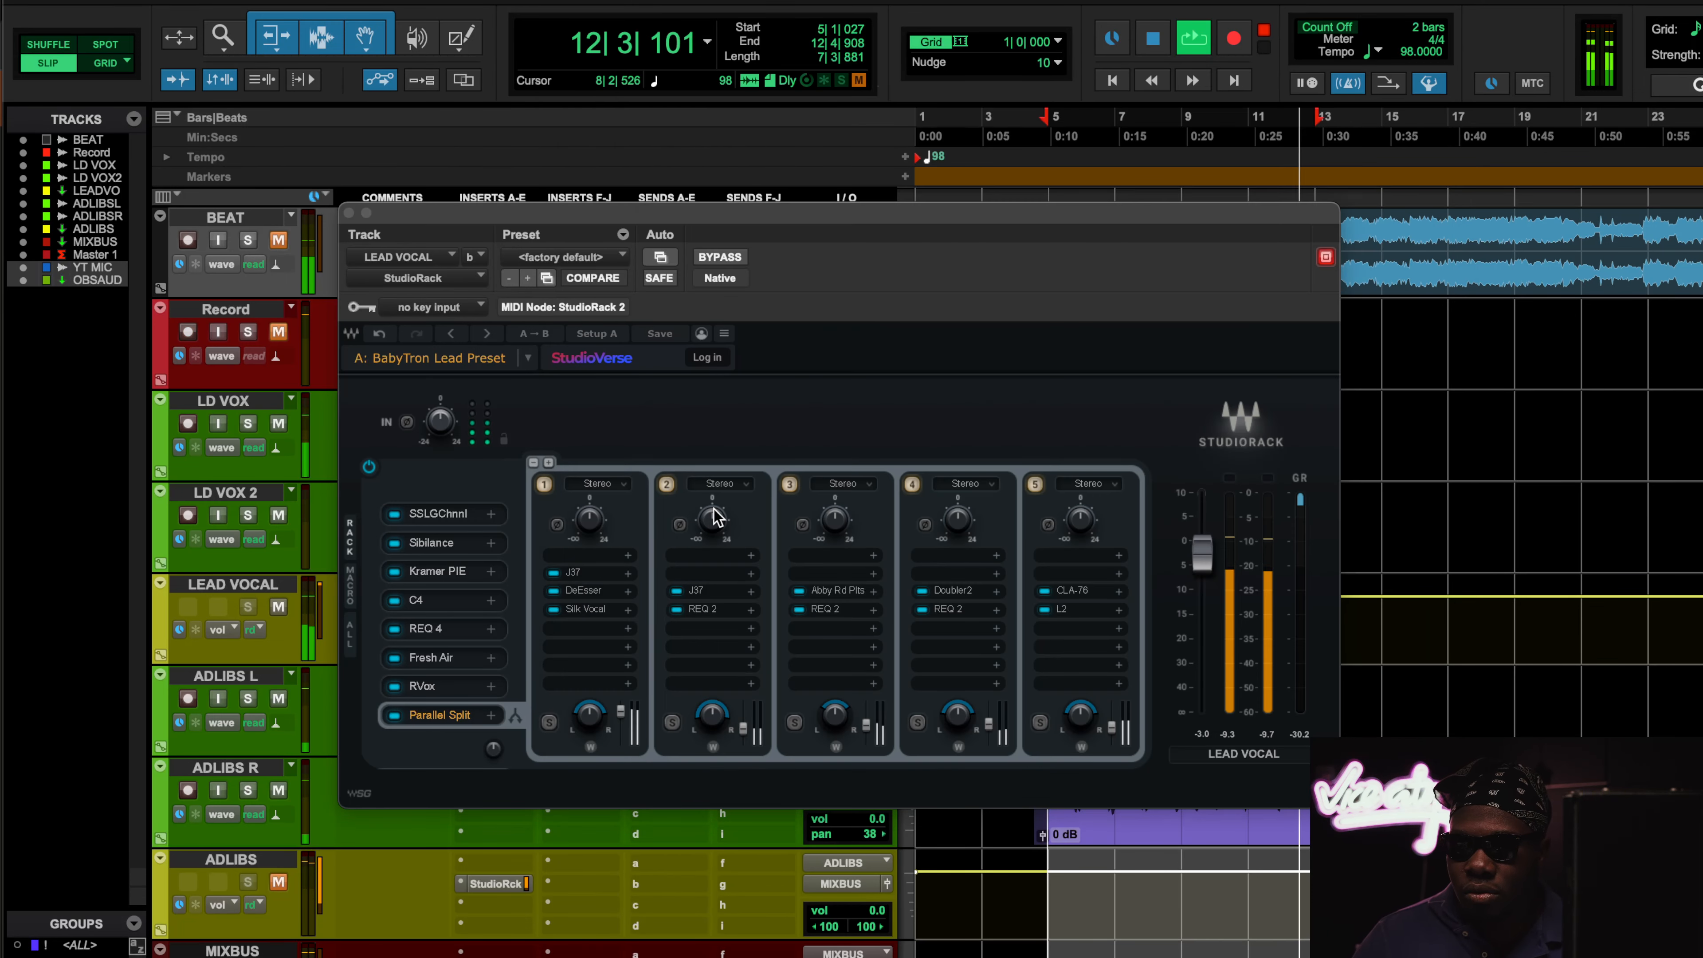
{"action": "key", "text": "space"}
Step: Open RVox in the LEAD VOCAL rack, compare the vocal with it off and on during playback, then close it and stop
{"action": "left_click", "coordinate": [462, 680]}
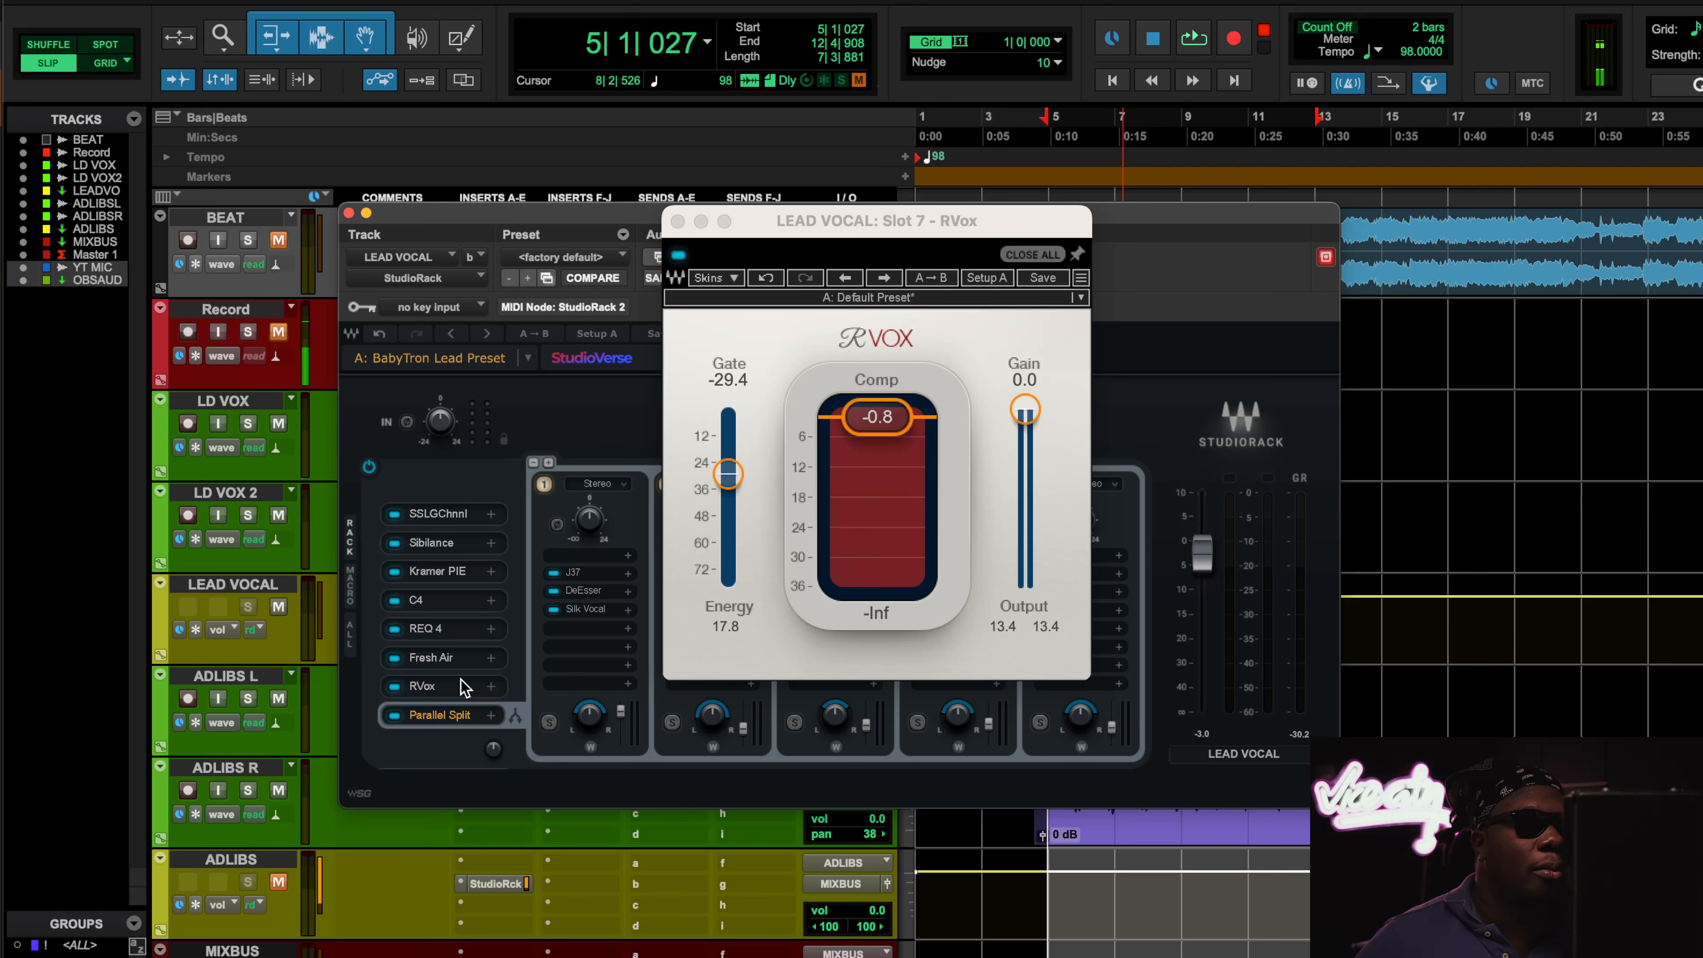
{"action": "key", "text": "space"}
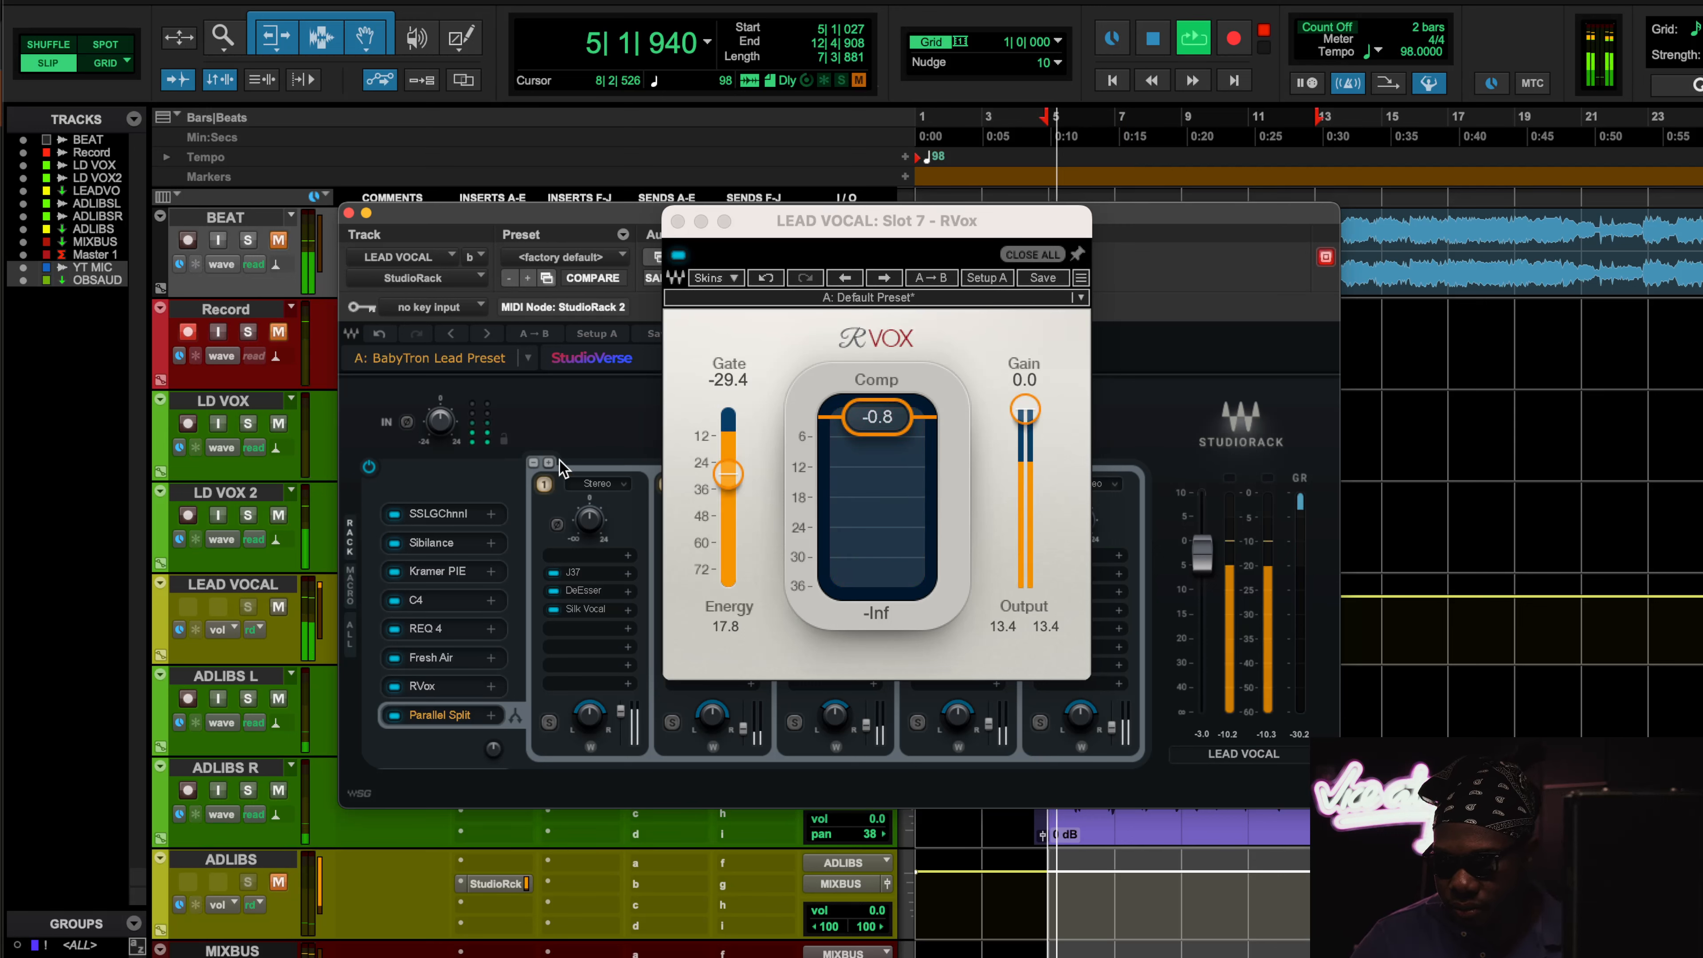
{"action": "left_click", "coordinate": [677, 255]}
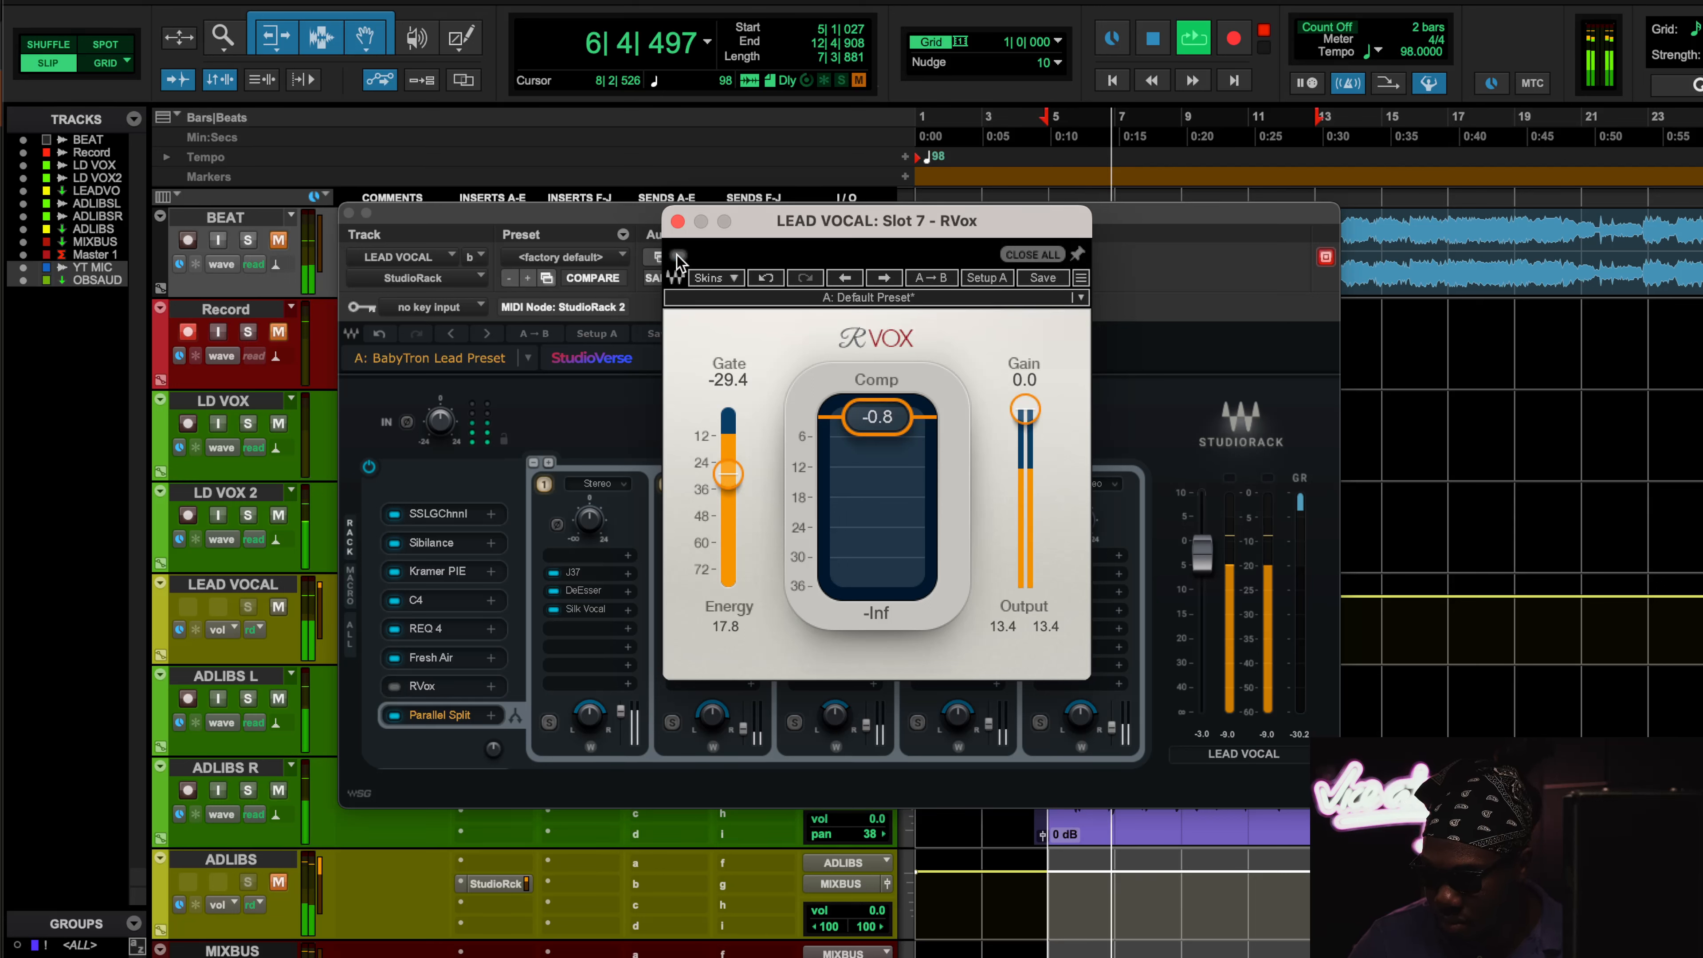
{"action": "left_click", "coordinate": [677, 255]}
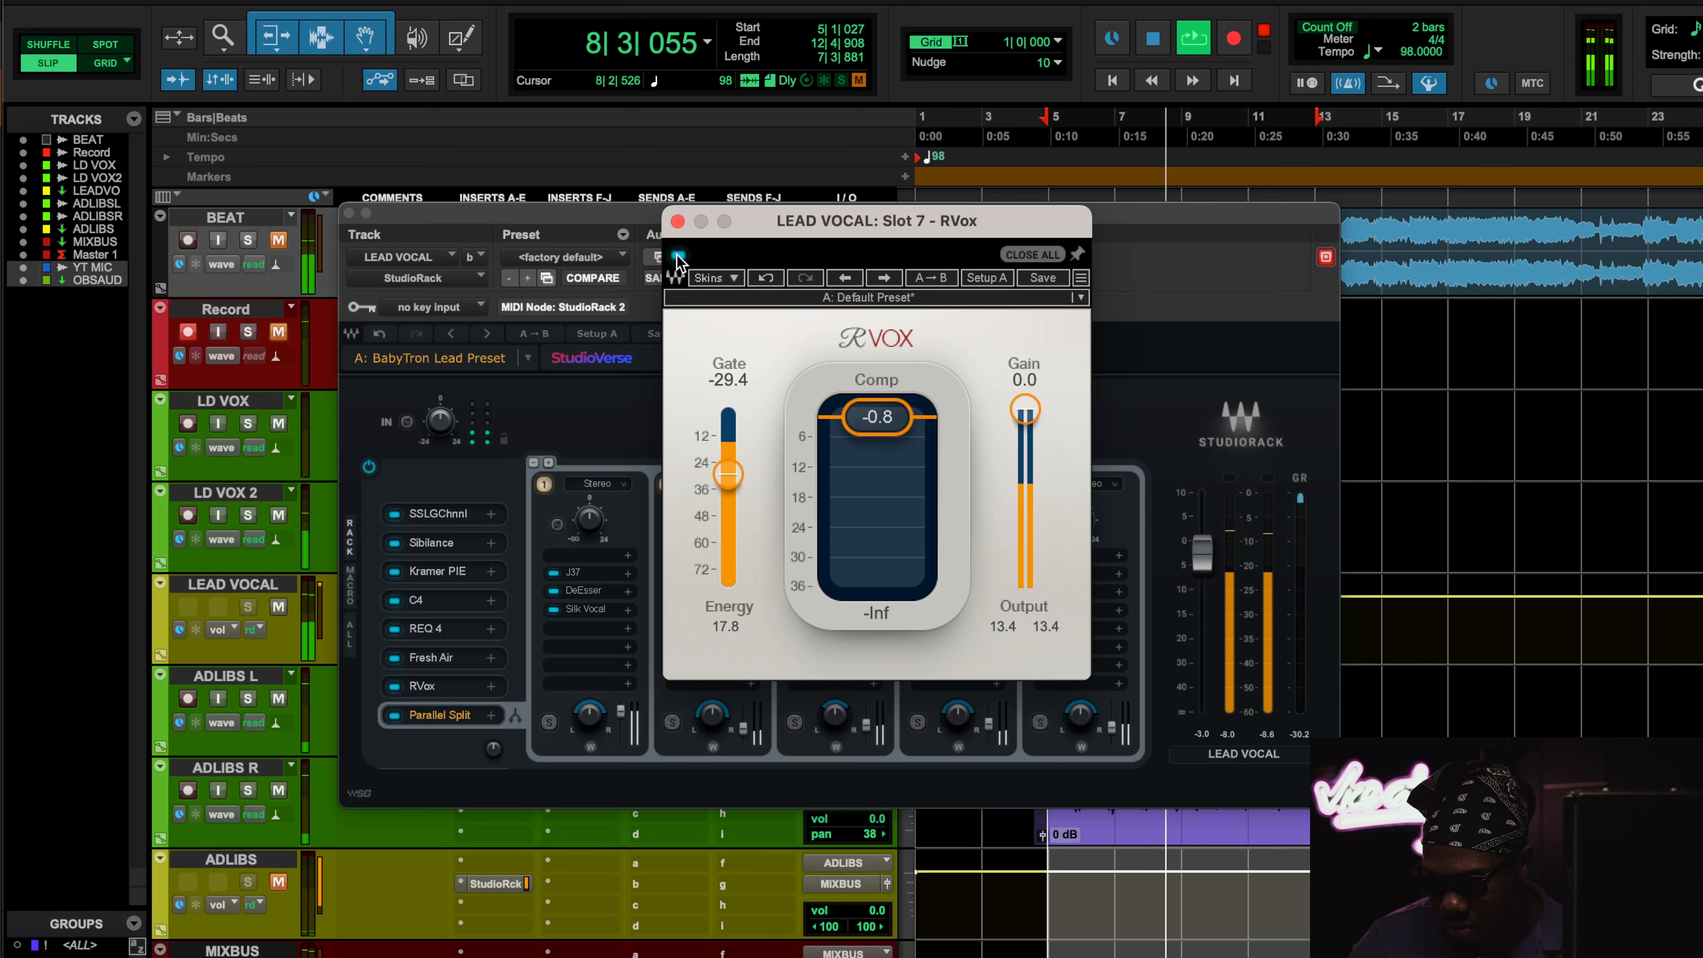
{"action": "left_click", "coordinate": [677, 255]}
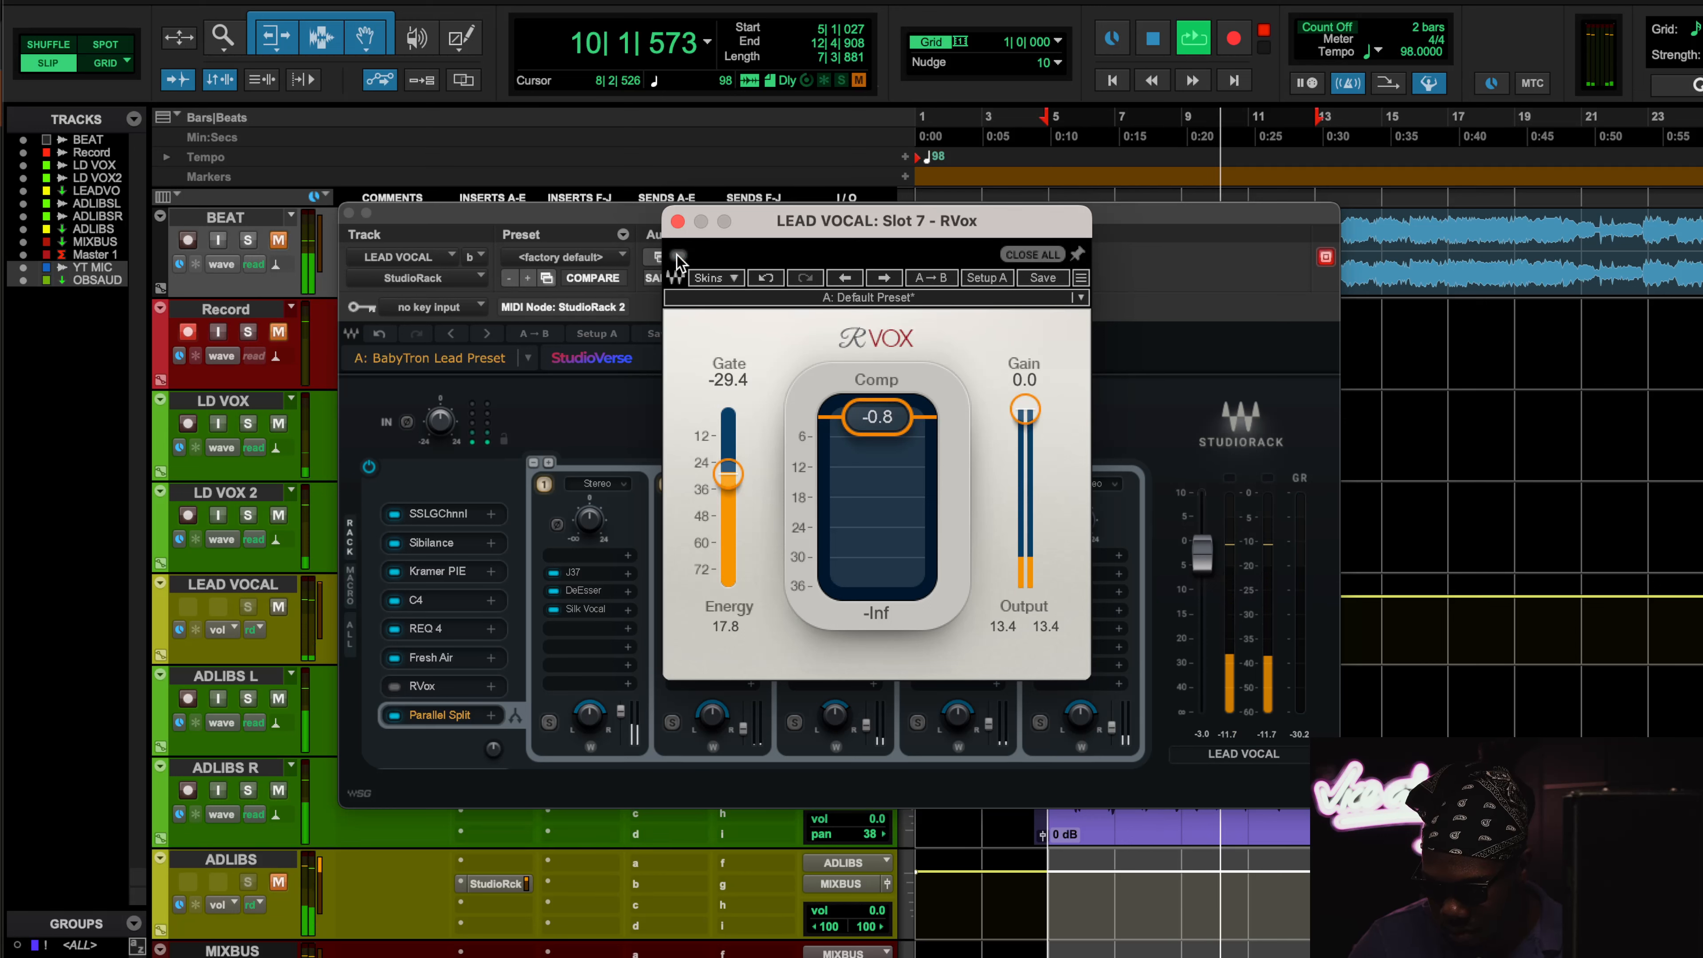
{"action": "left_click", "coordinate": [677, 255]}
{"action": "left_click", "coordinate": [677, 221]}
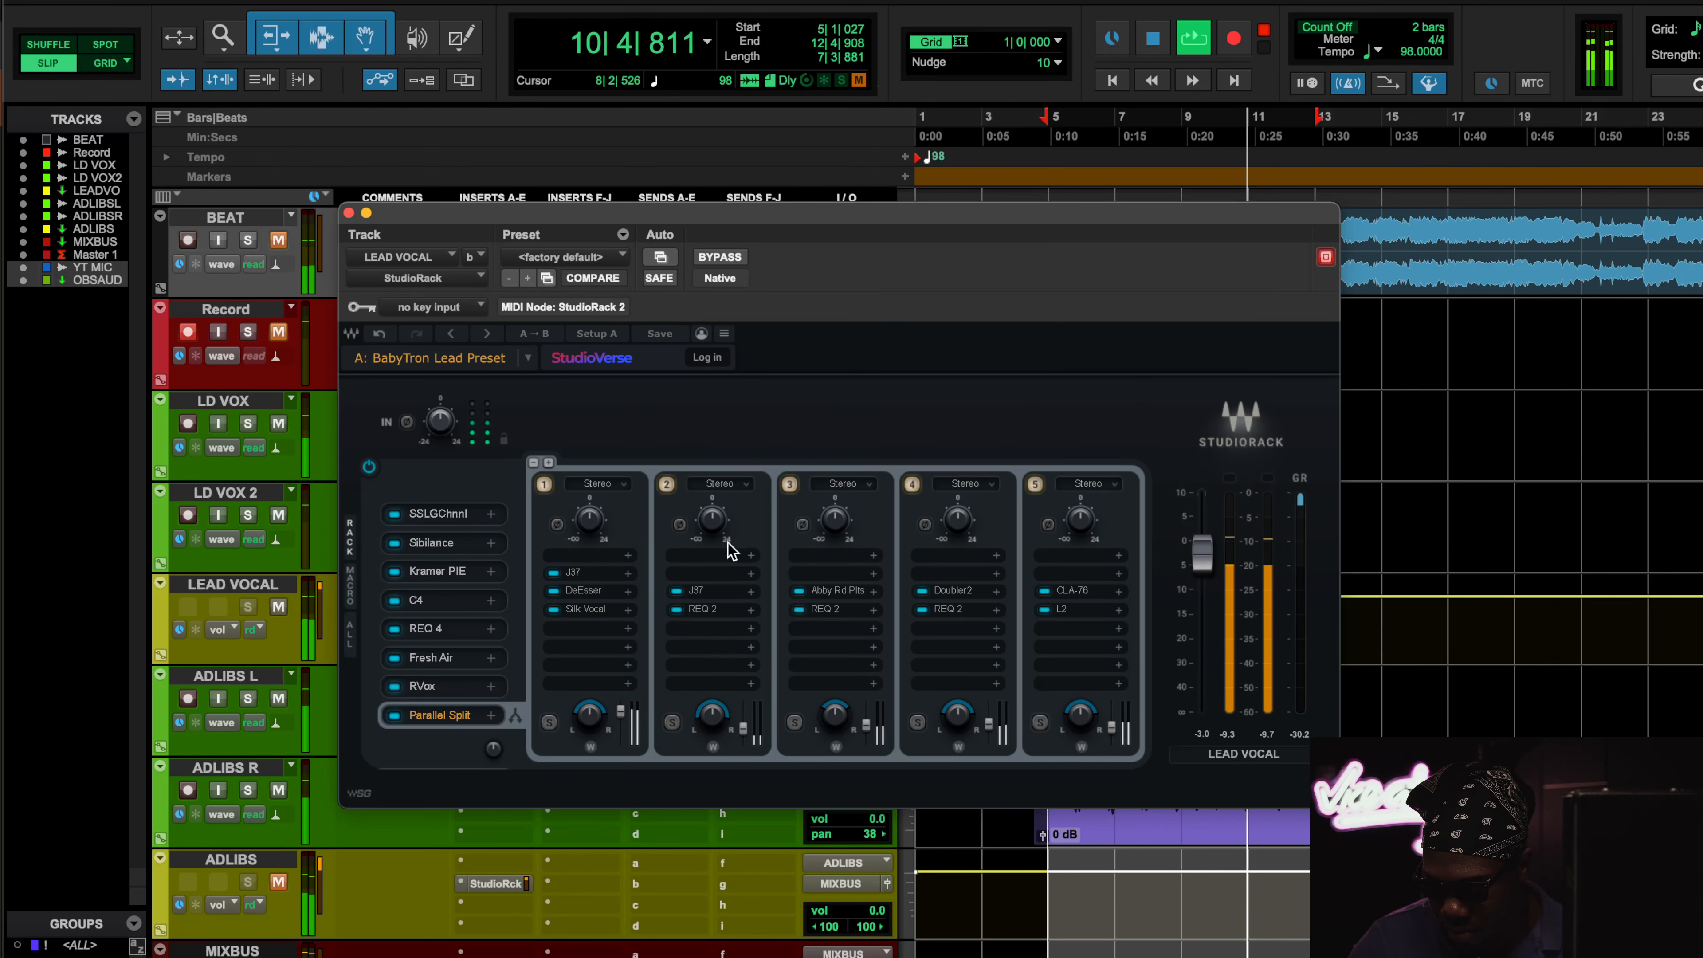
{"action": "key", "text": "space"}
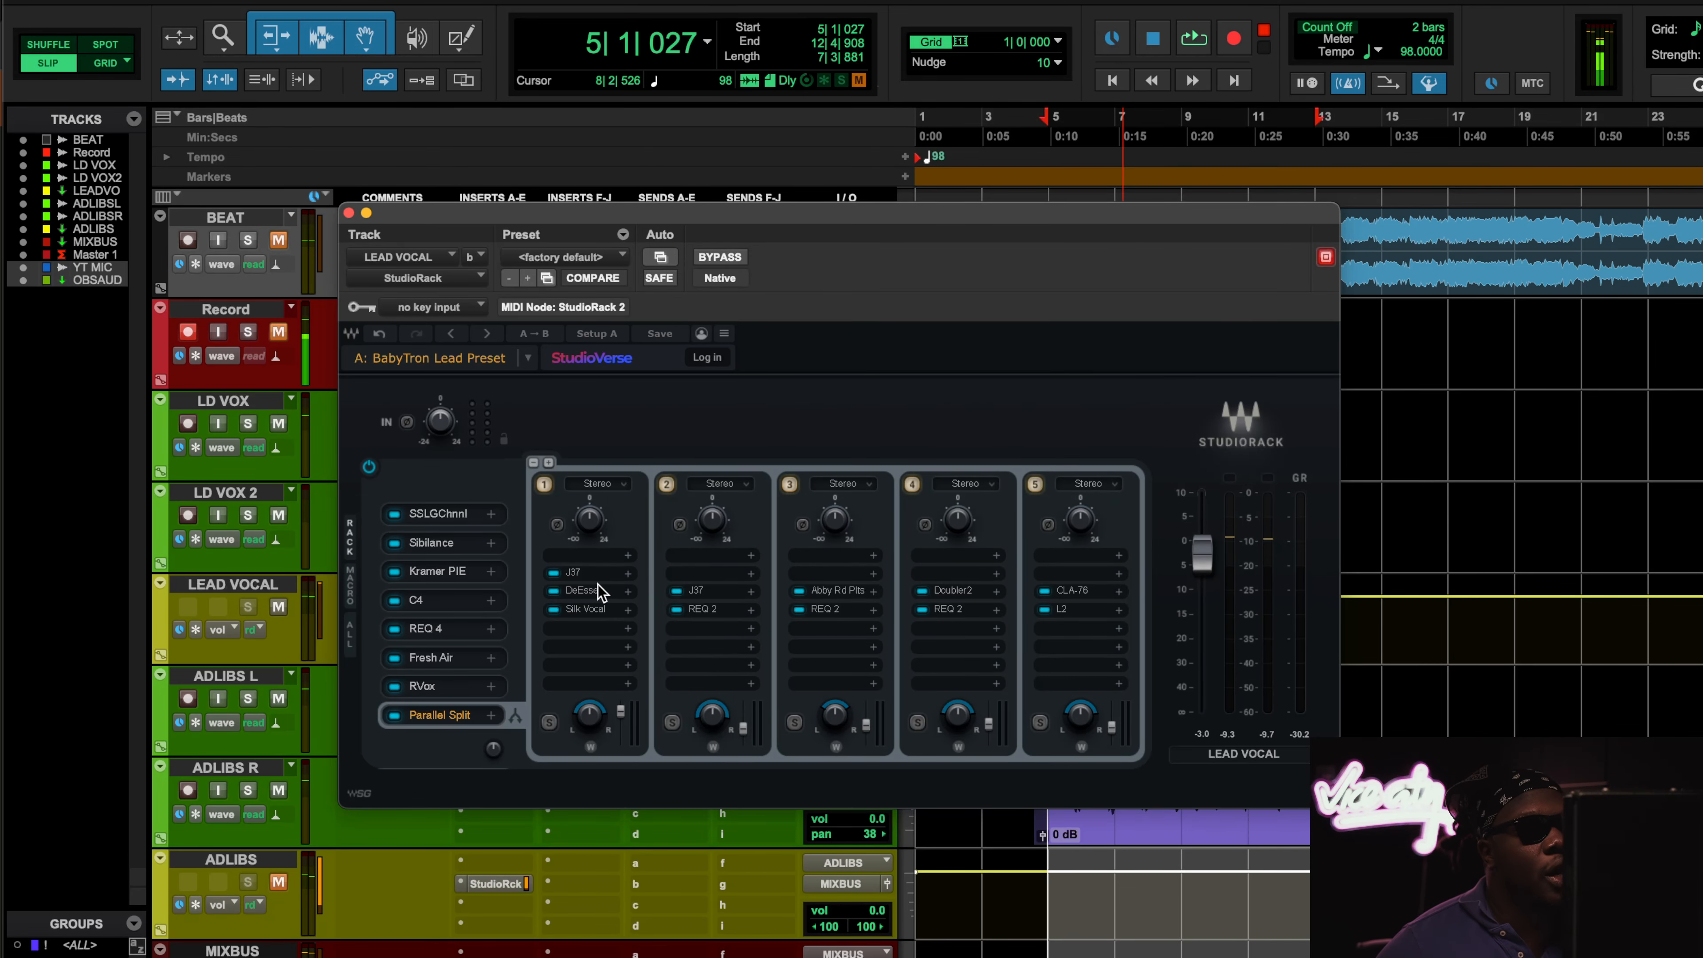
Step: Open J37 in parallel chain 1, compare the vocal with it off and on, briefly unmuting BEAT, then close it and stop playback
{"action": "left_click", "coordinate": [589, 571]}
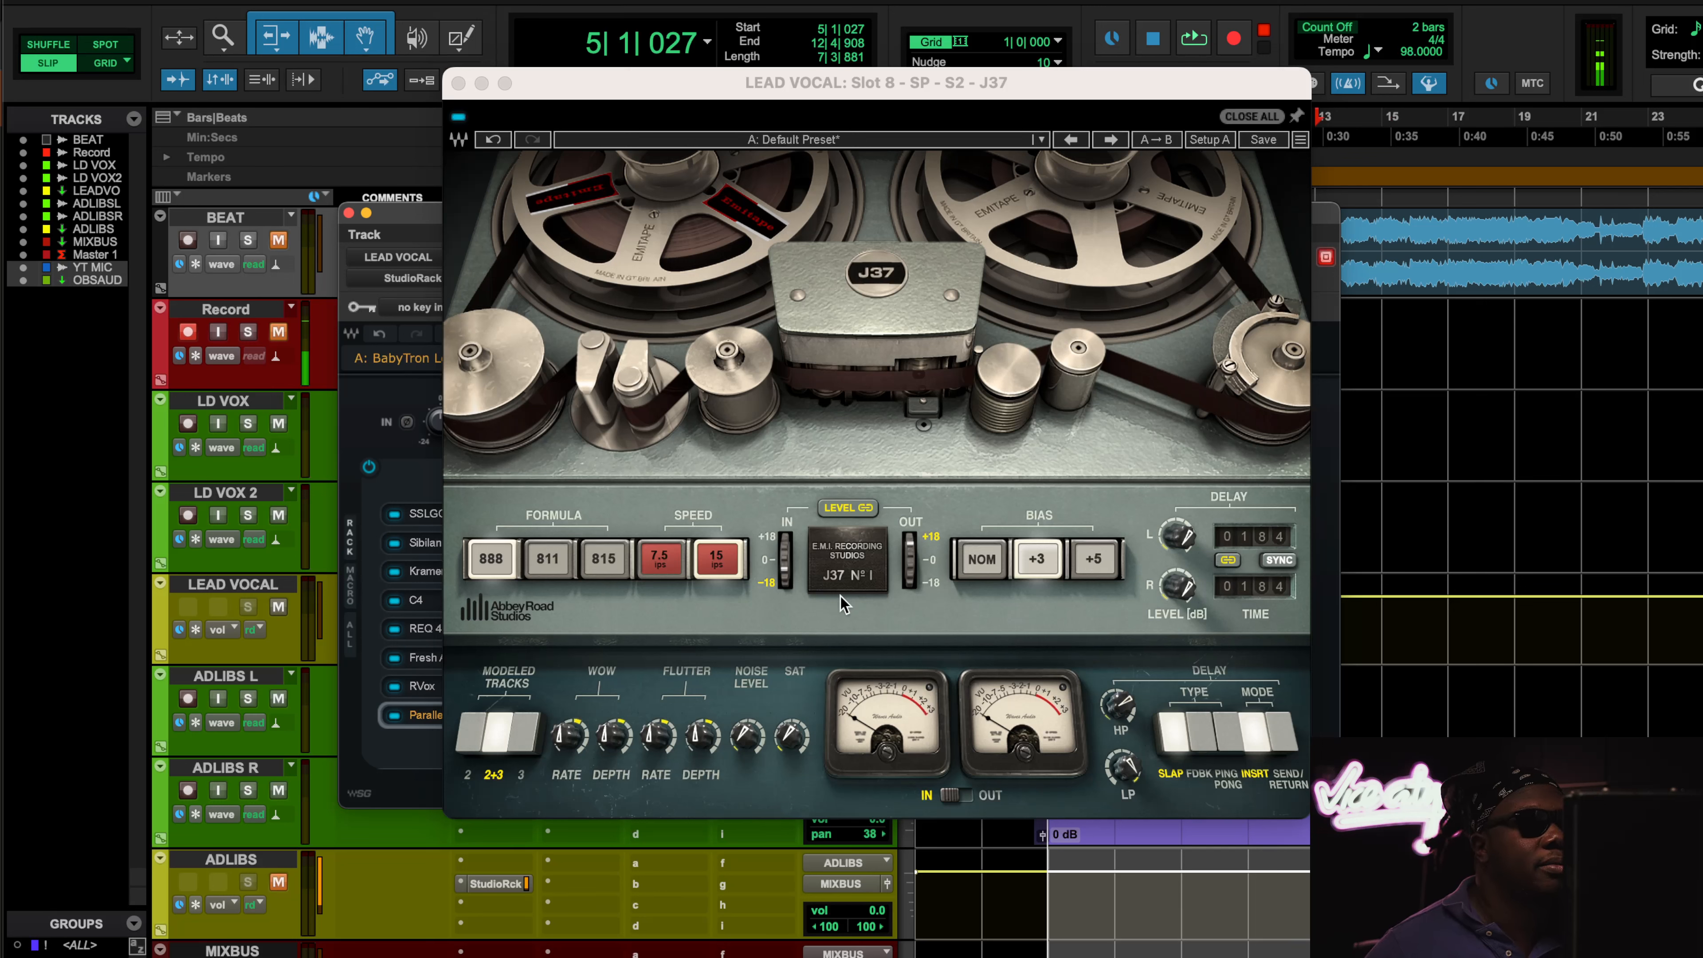
{"action": "key", "text": "space"}
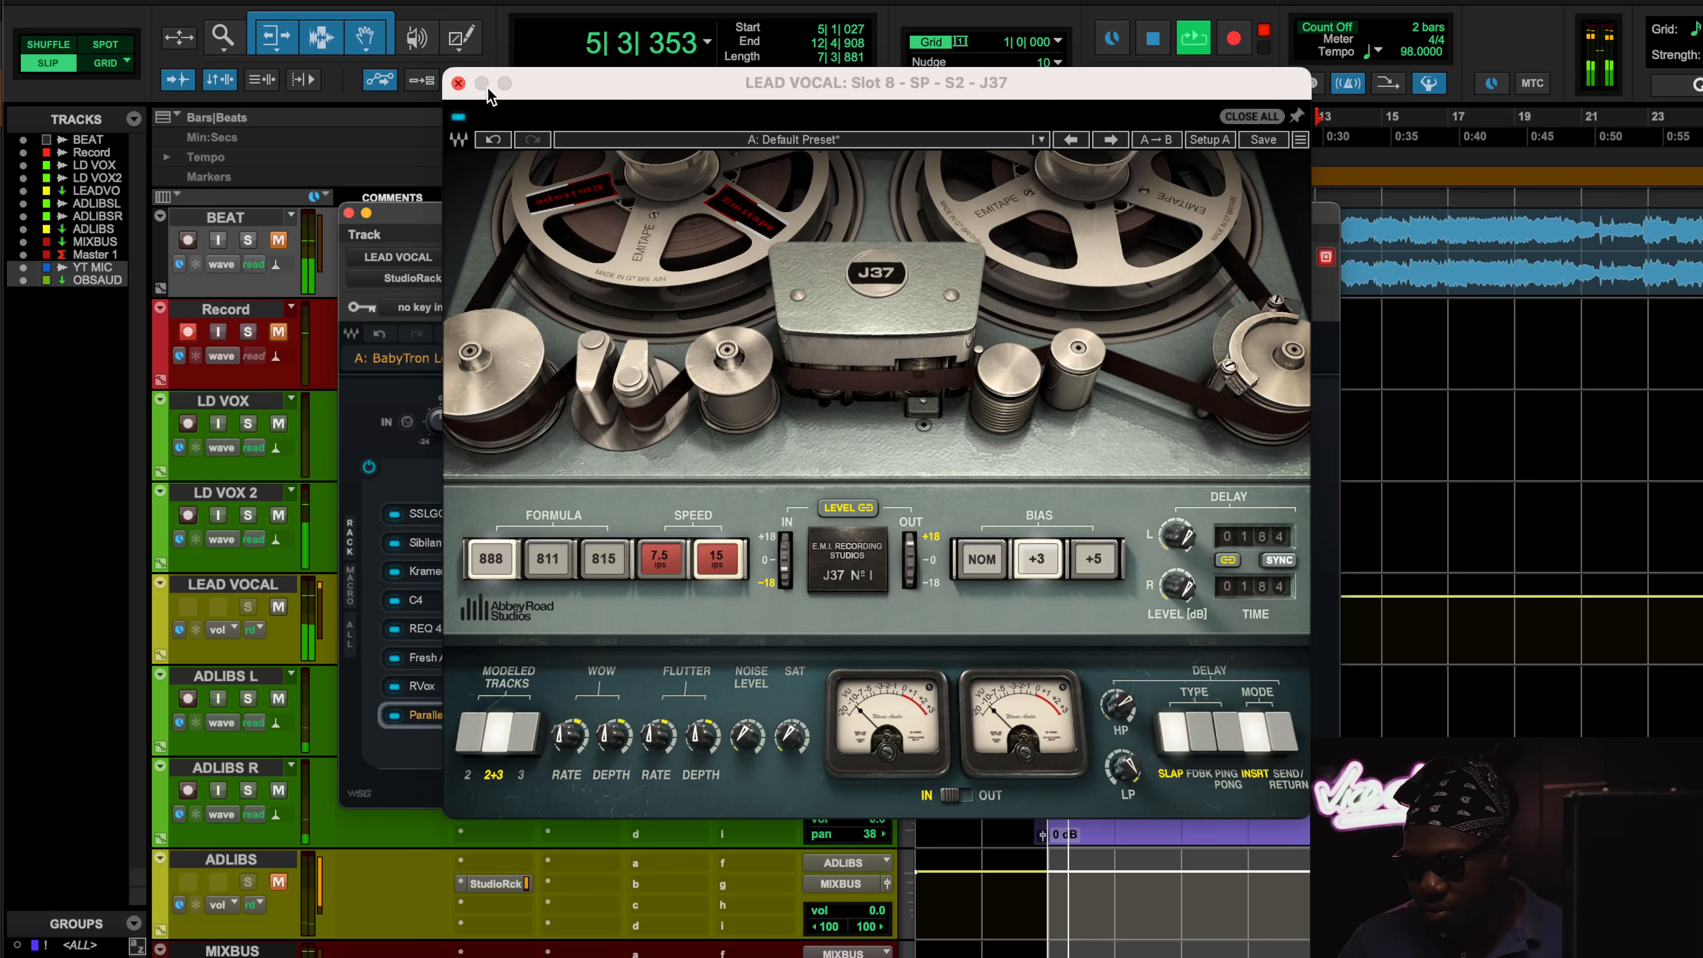
{"action": "left_click", "coordinate": [458, 120]}
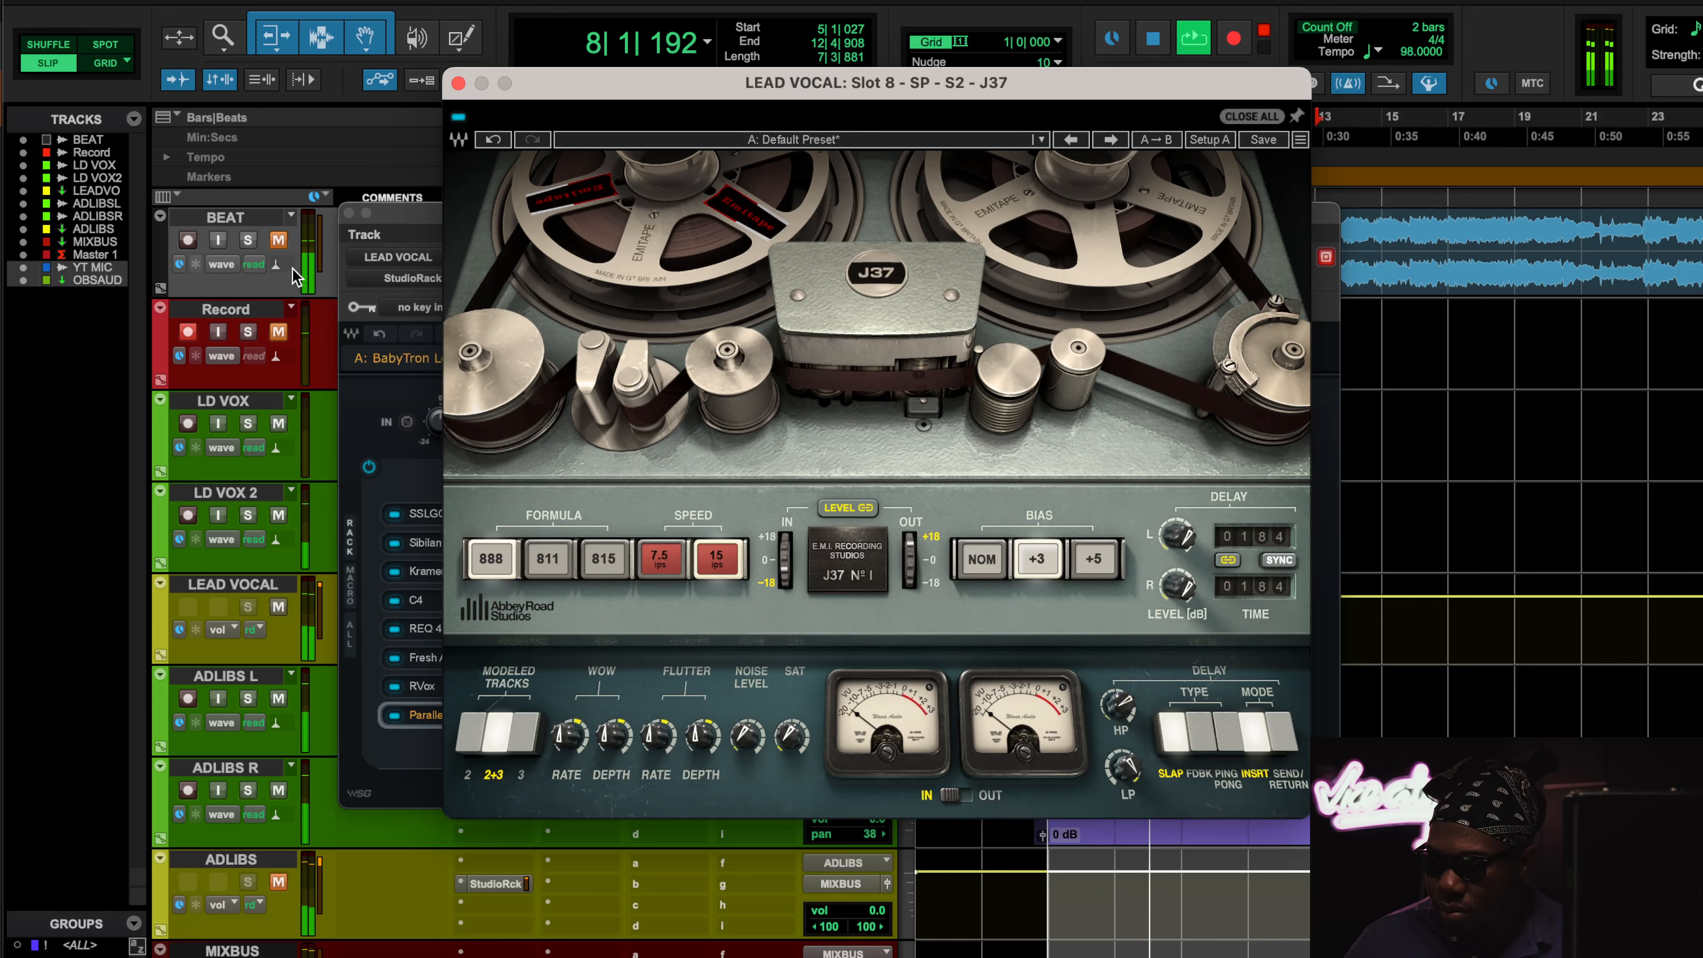
{"action": "left_click", "coordinate": [279, 242]}
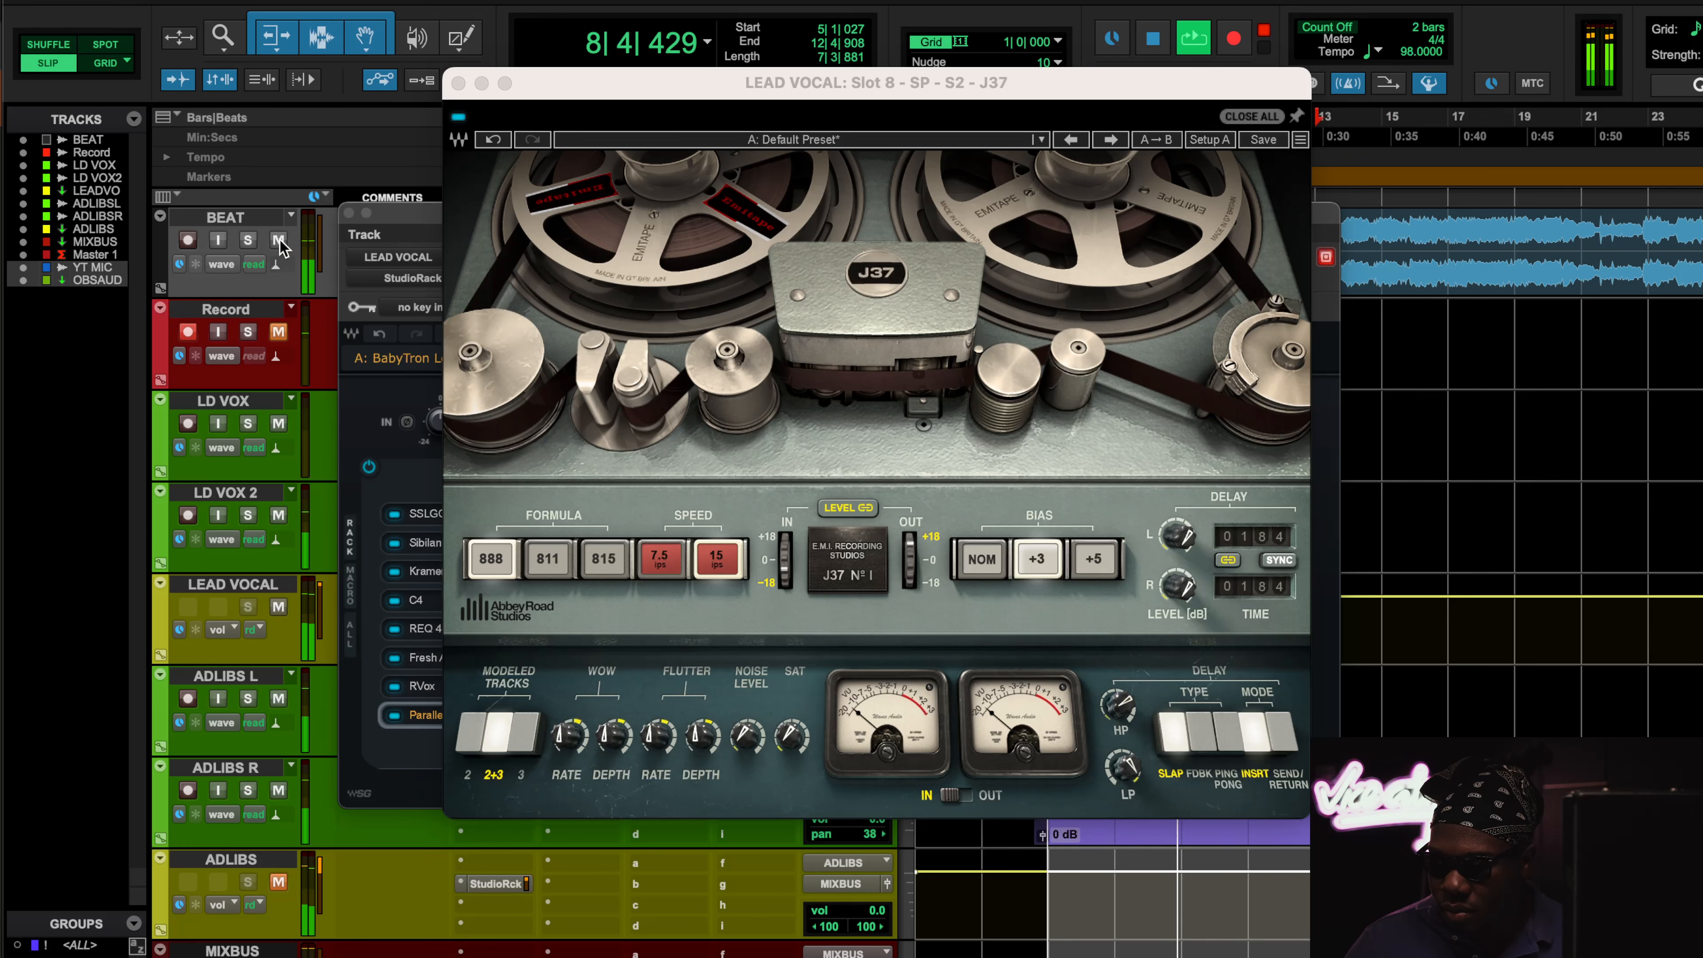
{"action": "left_click", "coordinate": [279, 240]}
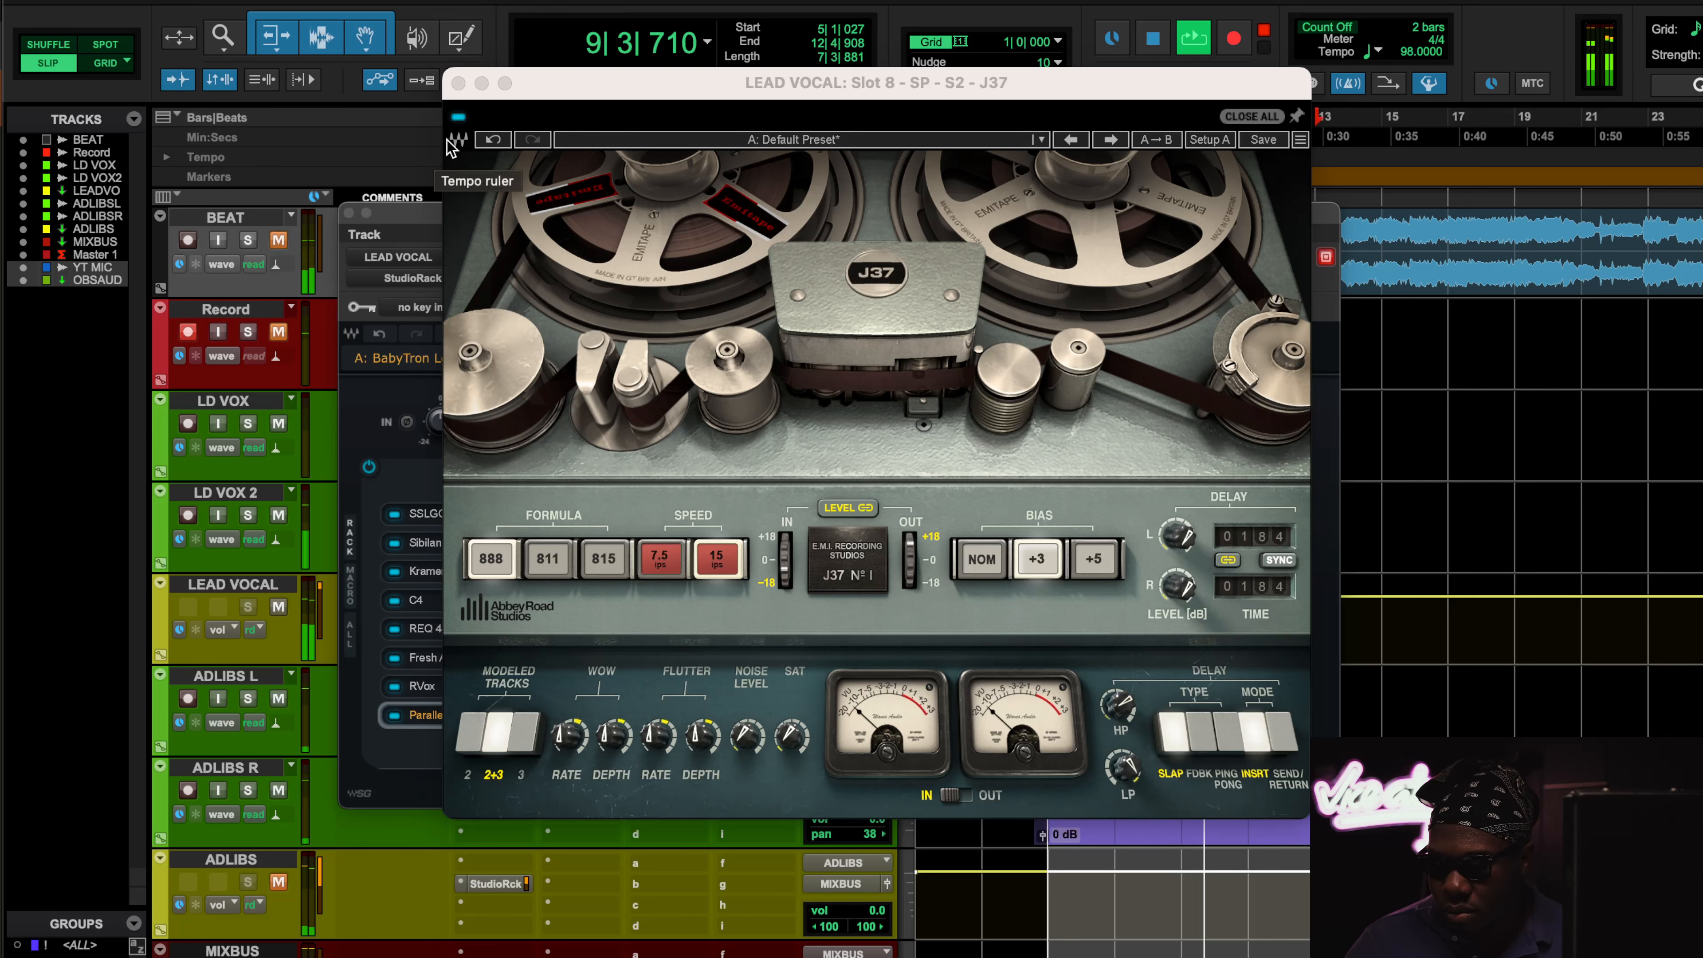
{"action": "left_click", "coordinate": [460, 120]}
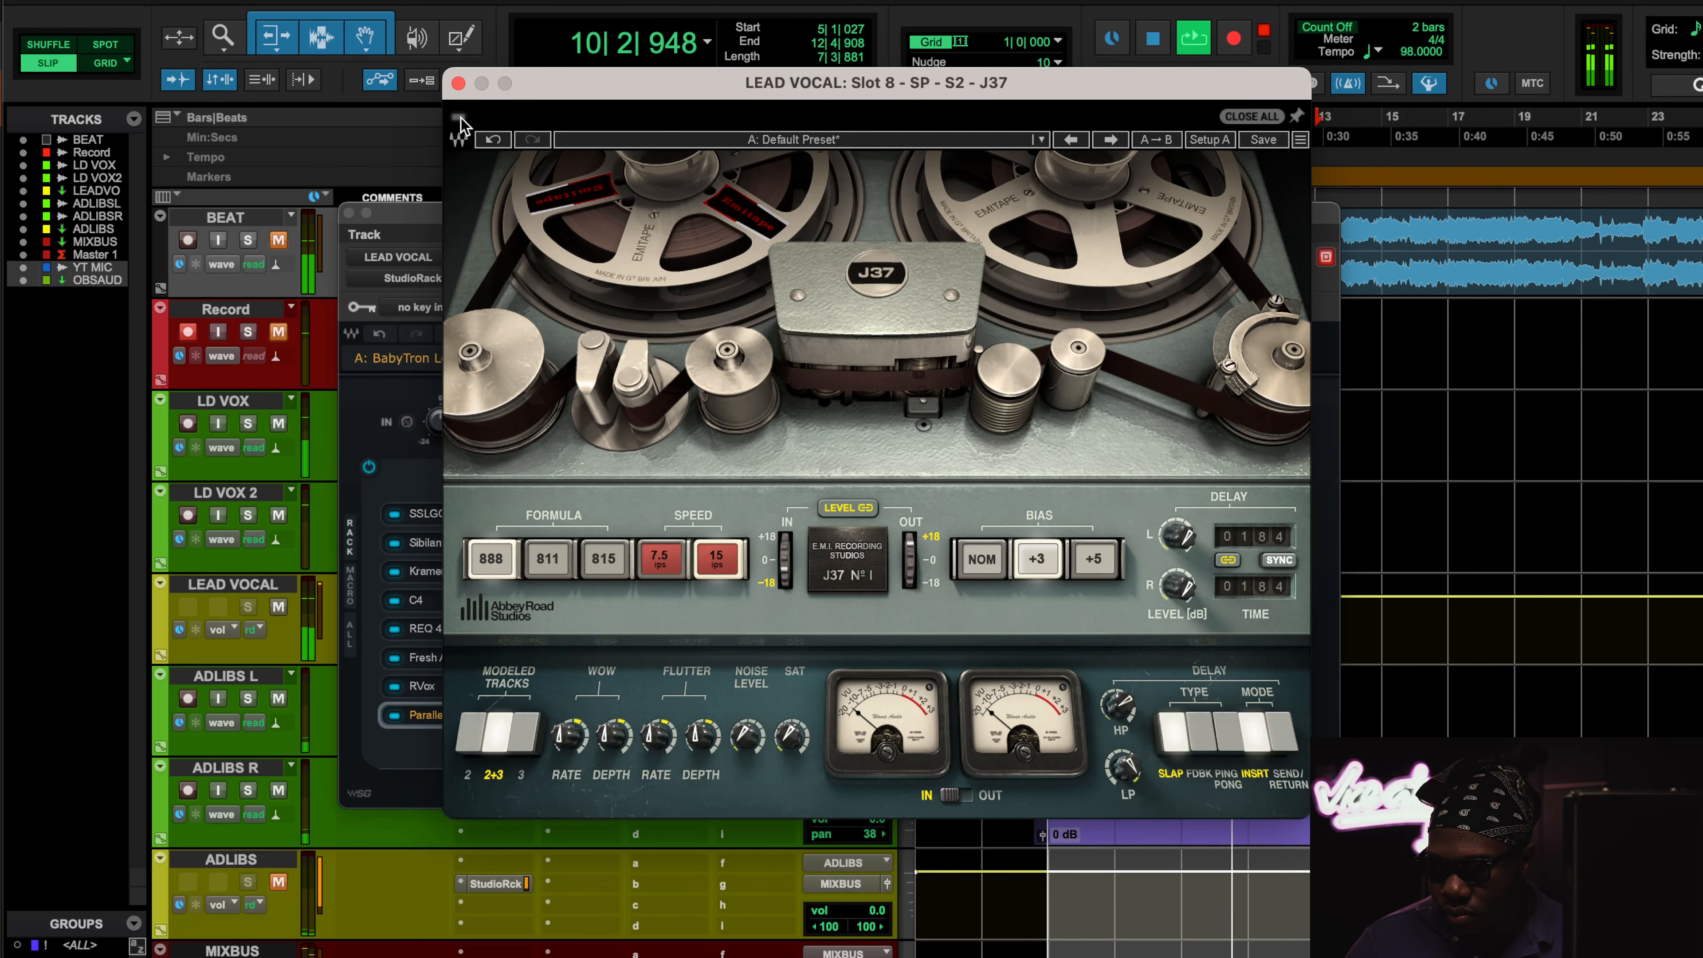
{"action": "left_click", "coordinate": [459, 119]}
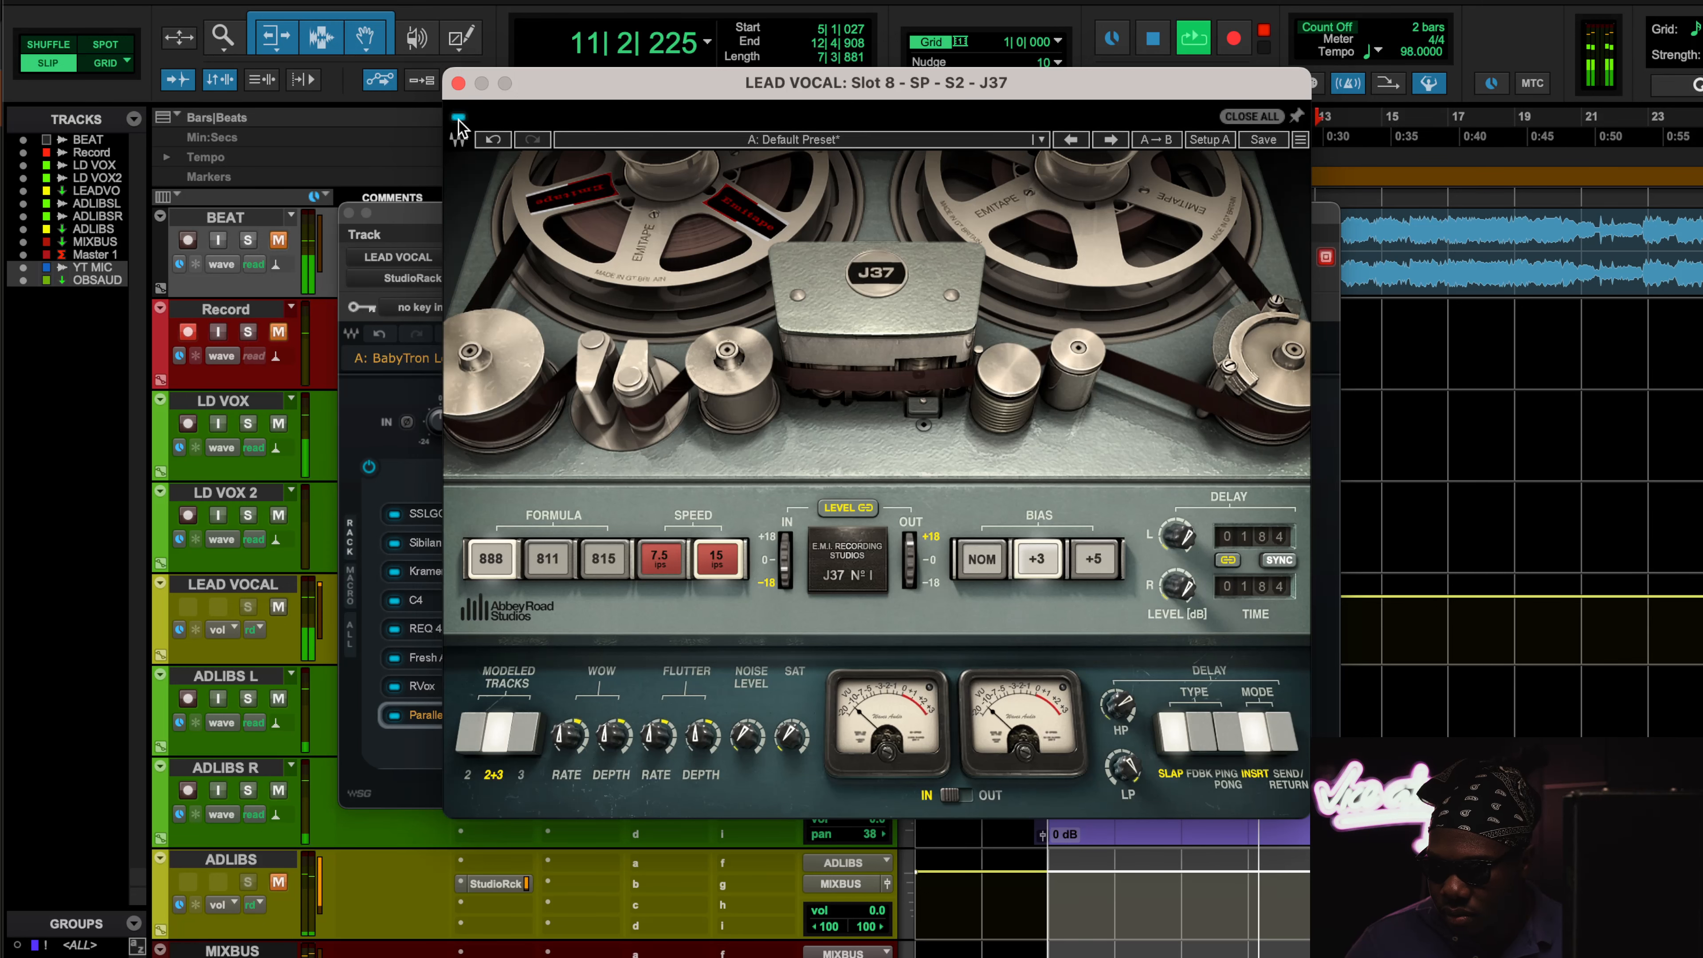
{"action": "left_click", "coordinate": [458, 84]}
{"action": "key", "text": "space"}
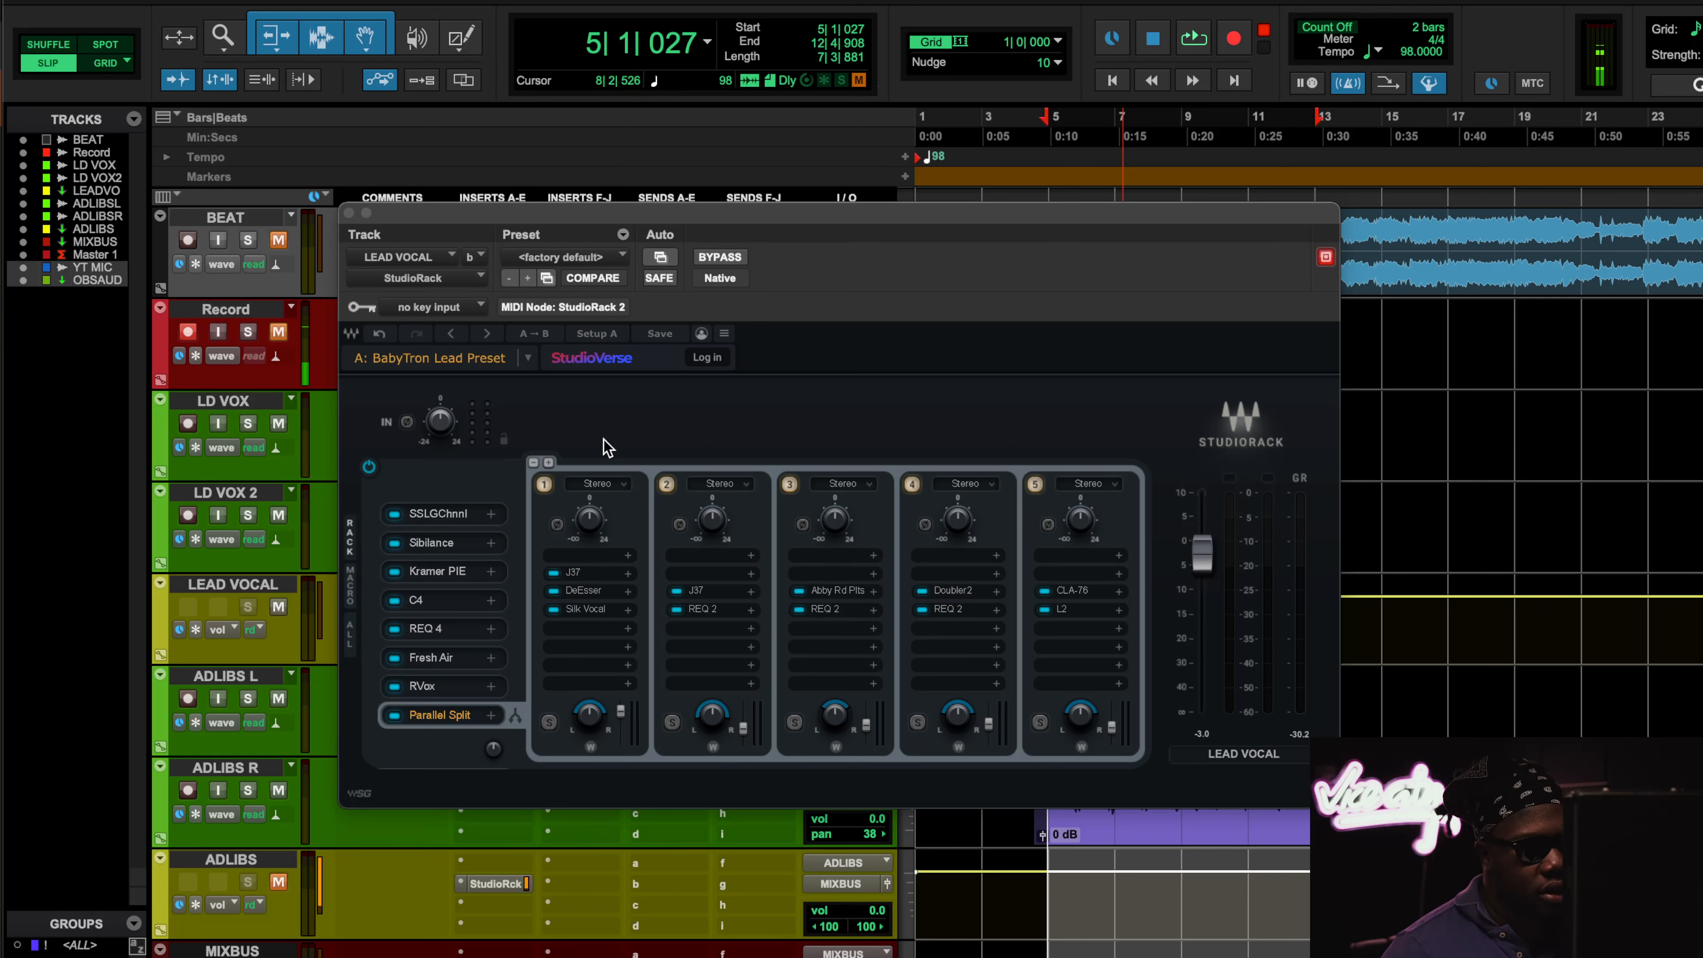
Step: View DeEsser in parallel chain 1, then open Silk Vocal there and compare the vocal with Silk Vocal off and on during playback
{"action": "left_click", "coordinate": [576, 589]}
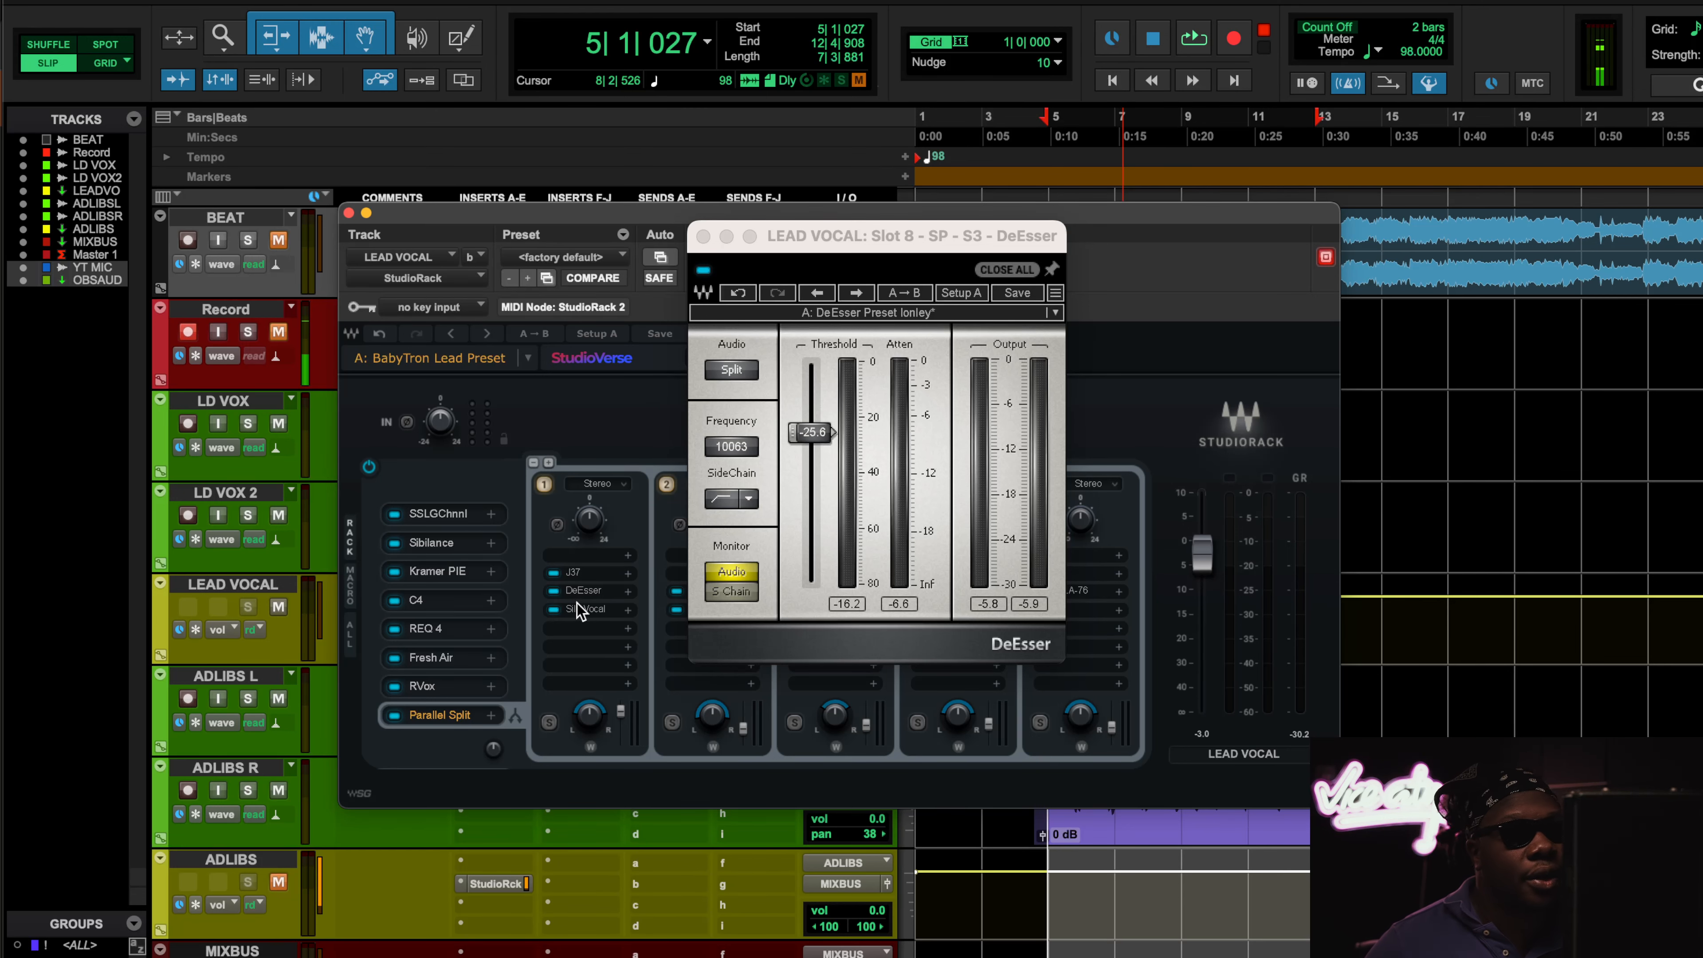
{"action": "left_click", "coordinate": [587, 610]}
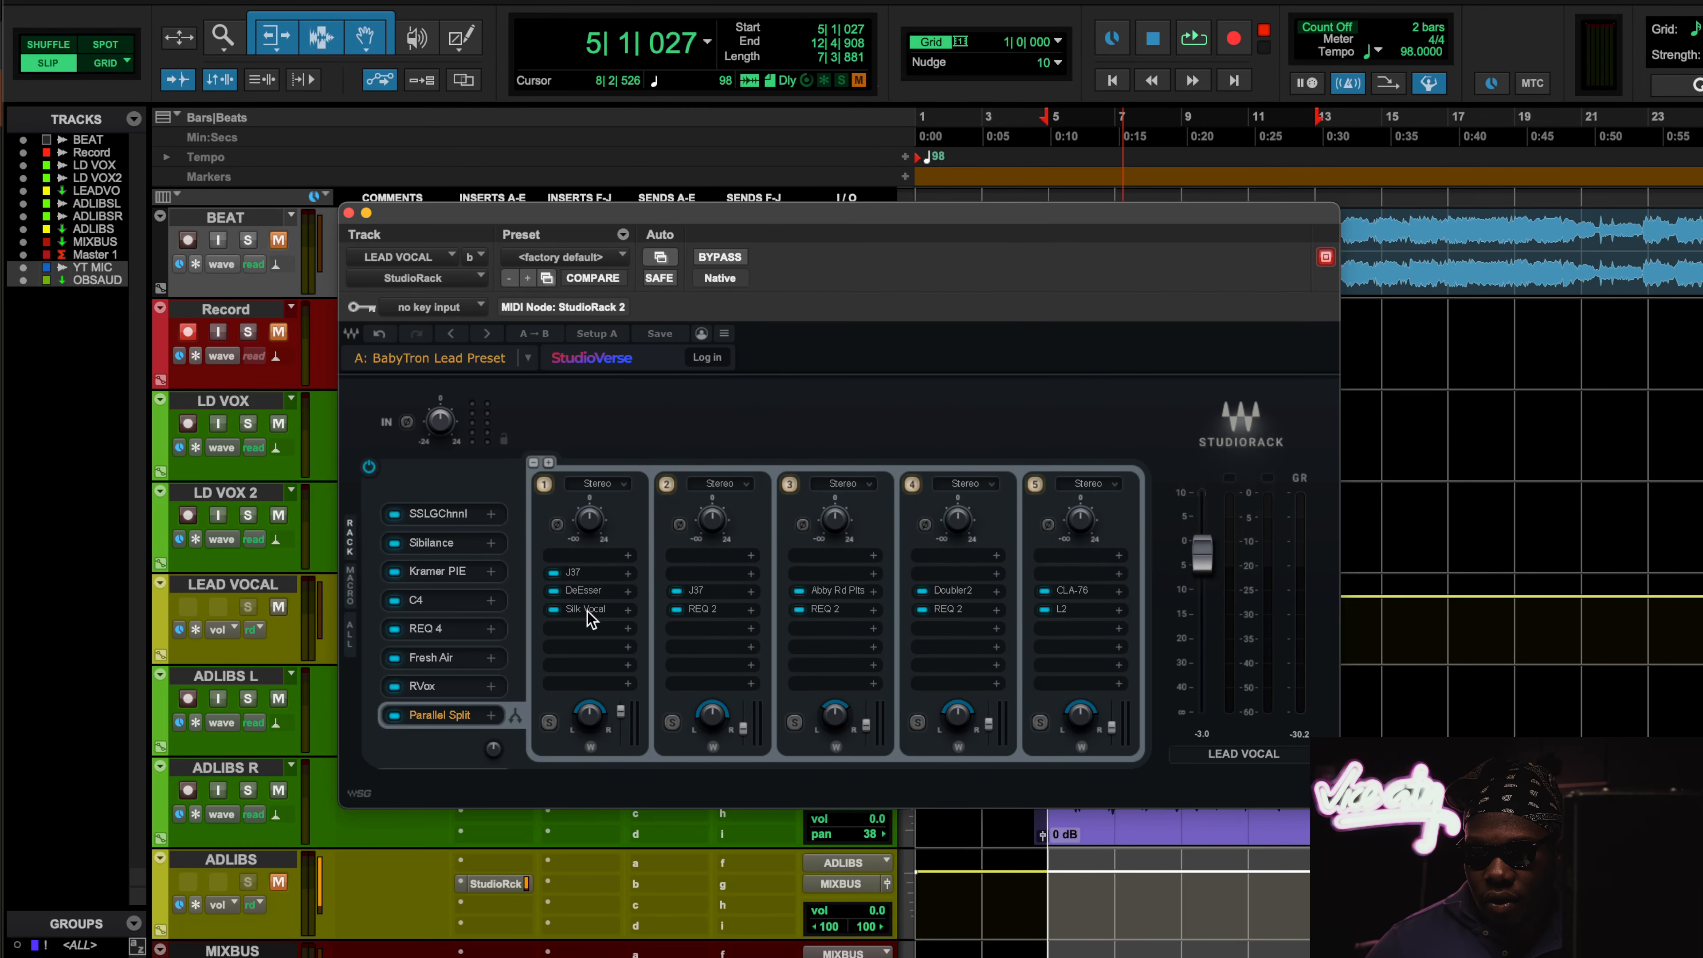
{"action": "left_click", "coordinate": [586, 608]}
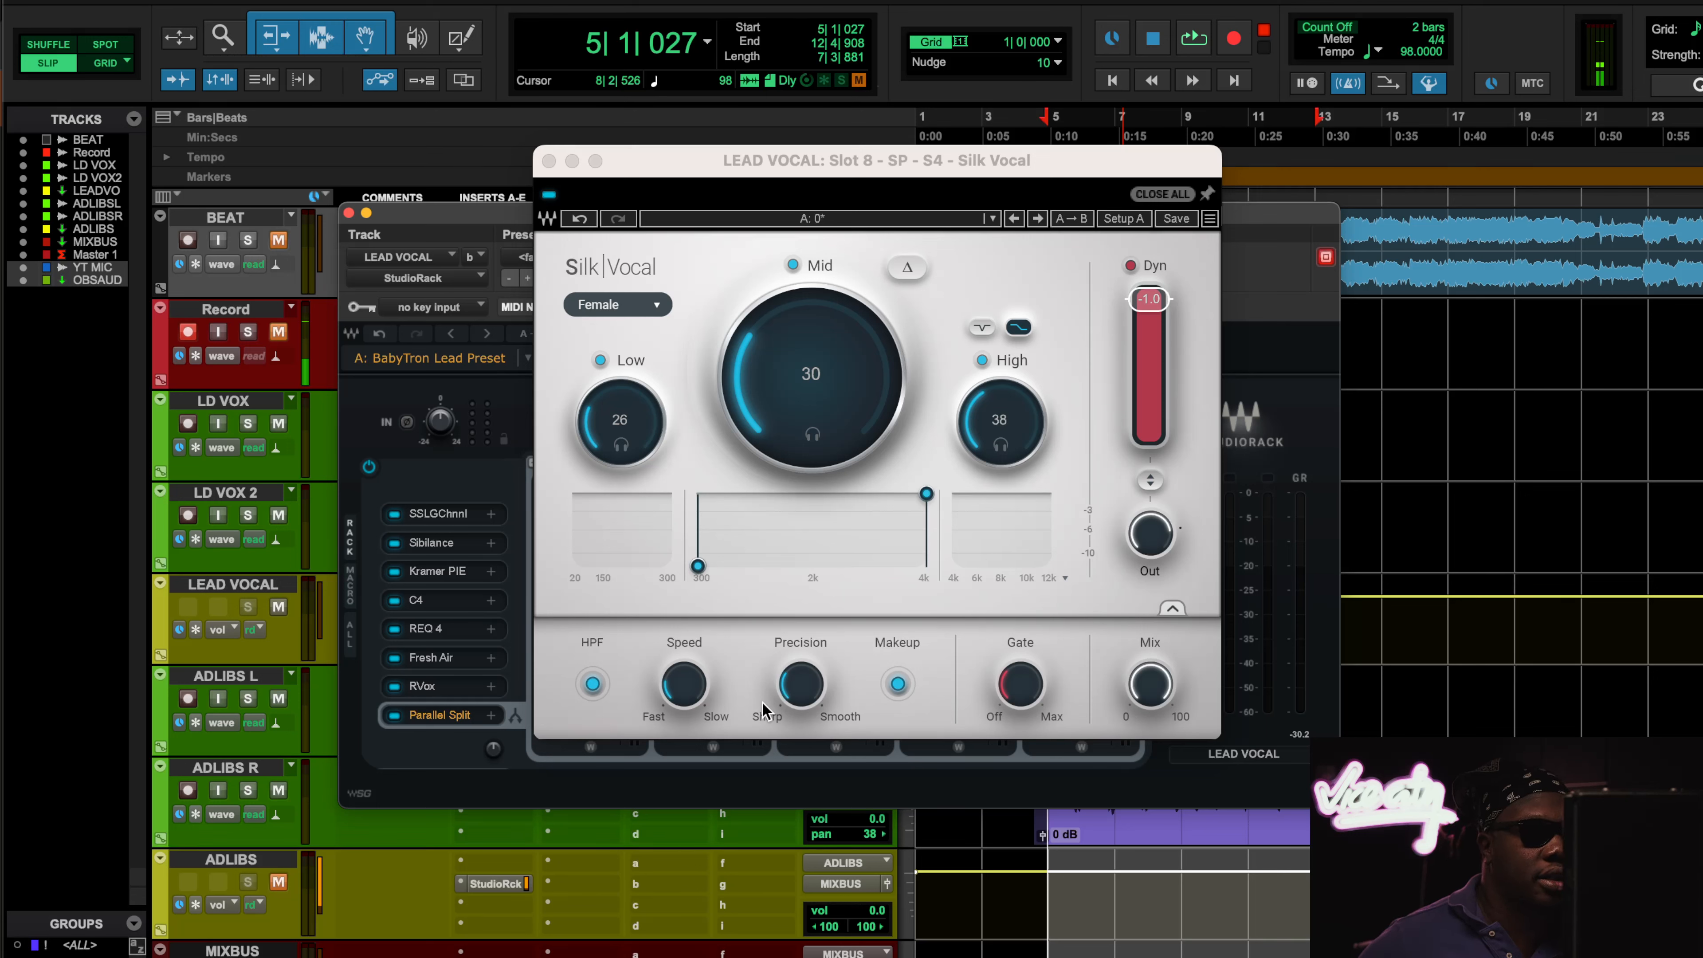
{"action": "key", "text": "space"}
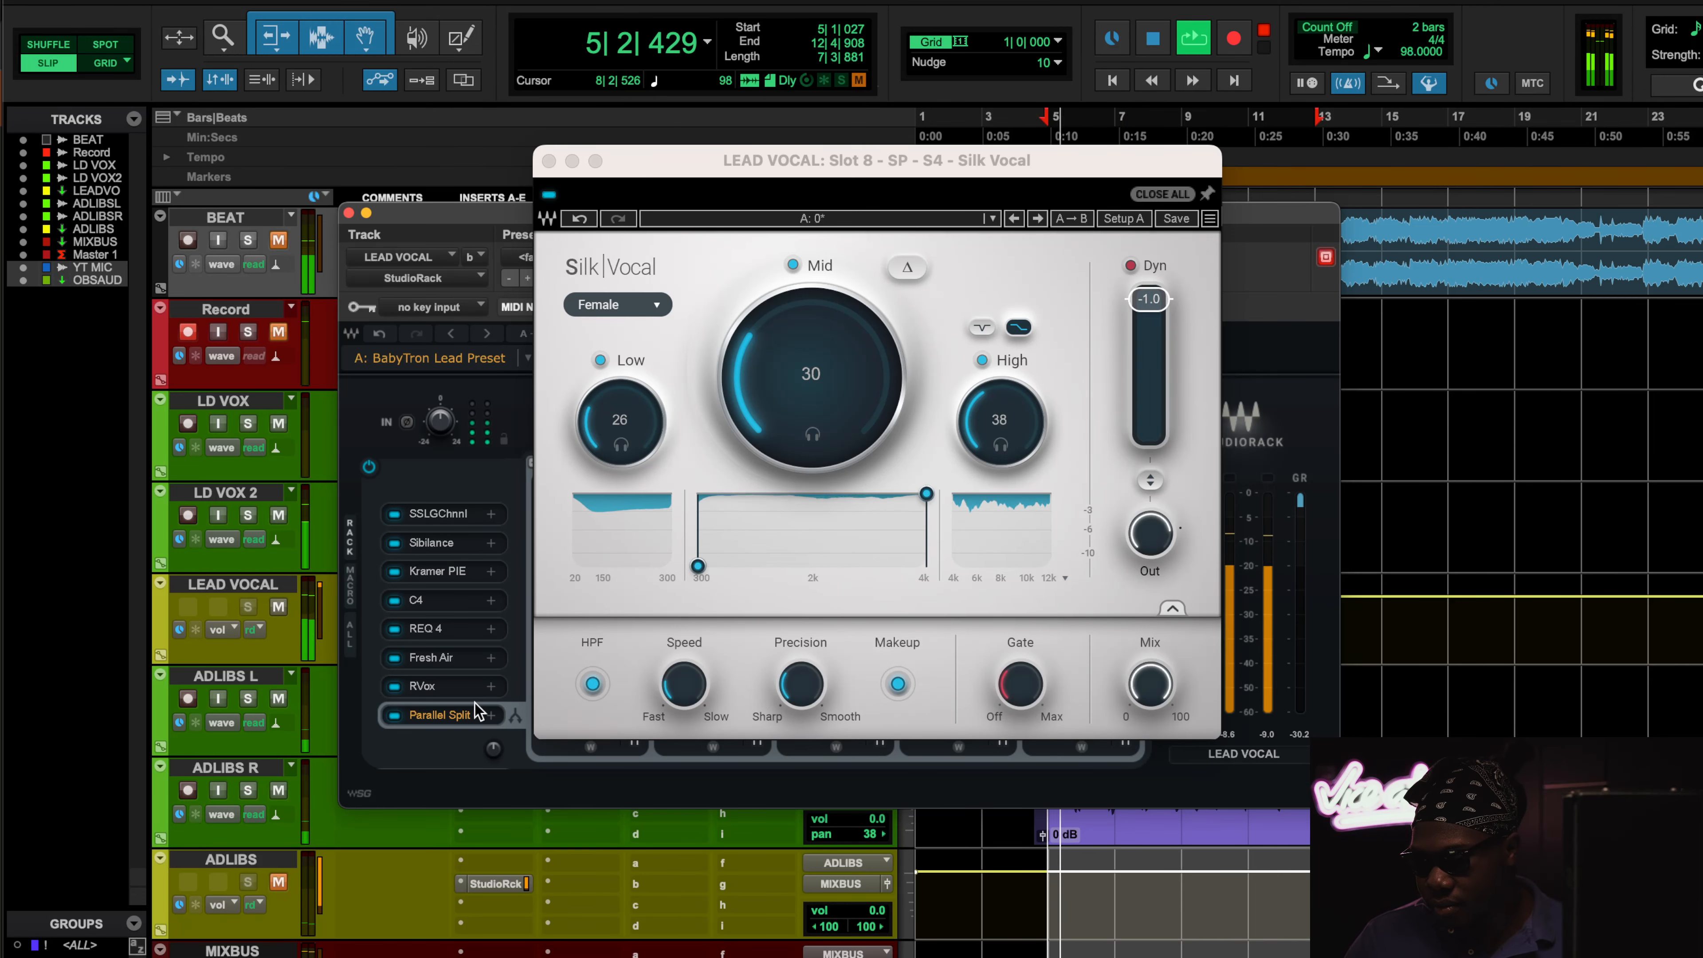
{"action": "left_click", "coordinate": [550, 200]}
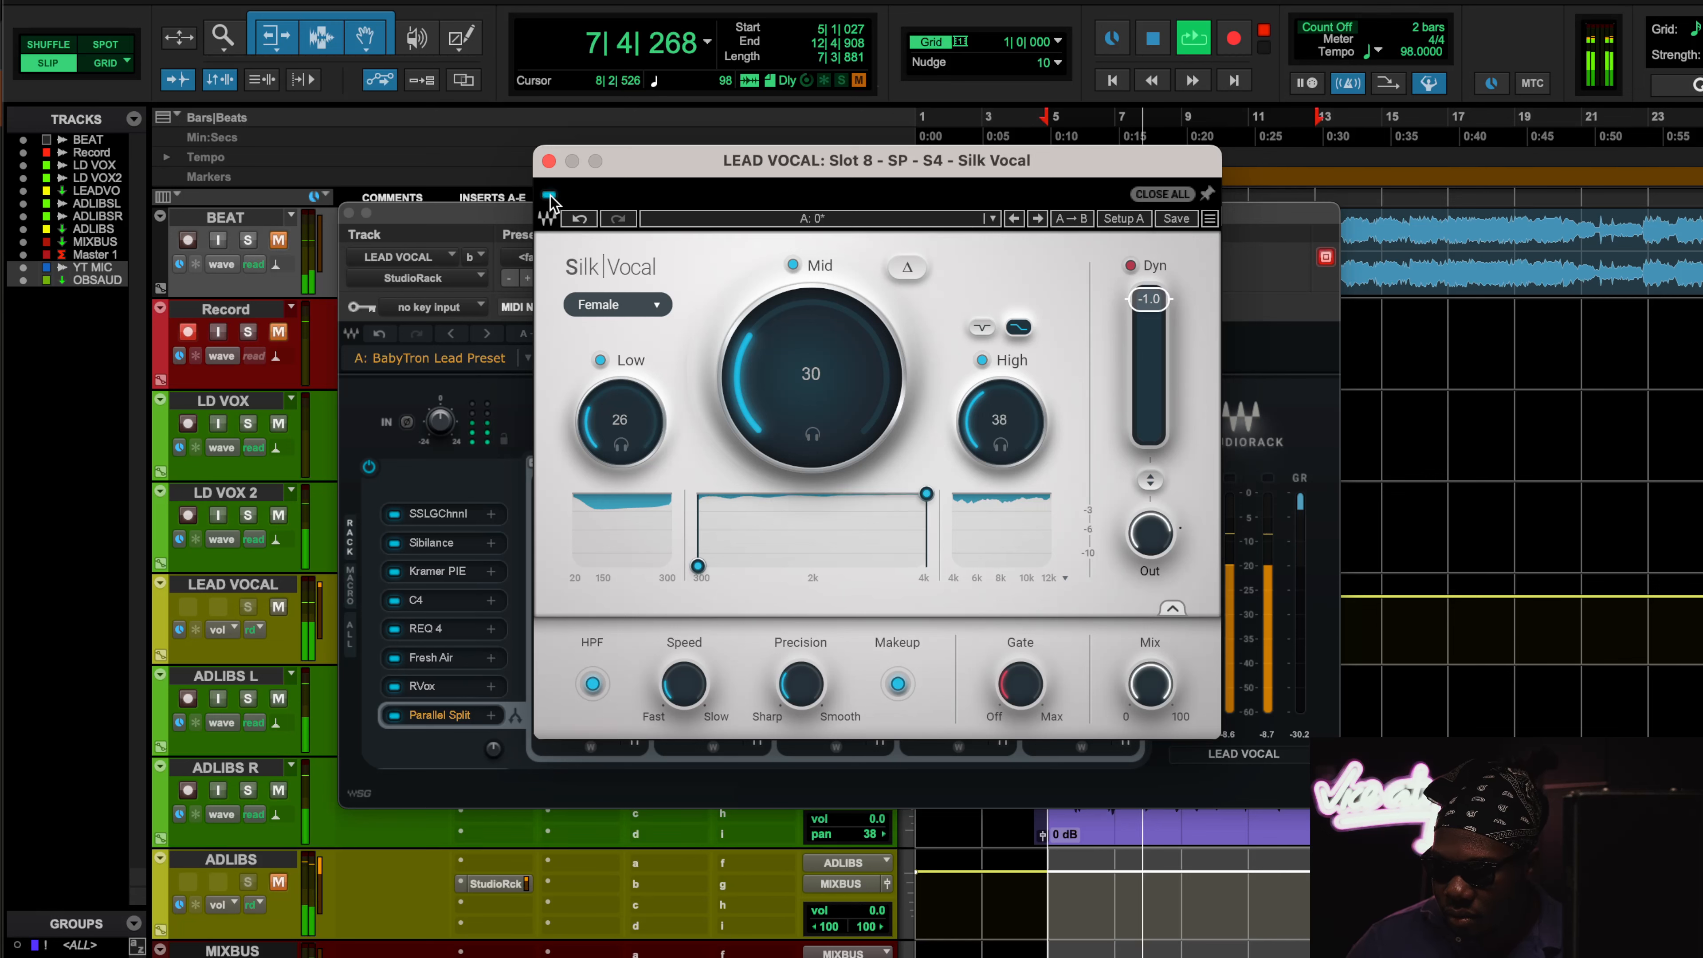
Step: Compare the vocal with Silk Vocal's dynamics section bypassed and active, stop playback, and close Silk Vocal after another look at its settings
{"action": "left_click", "coordinate": [1131, 266]}
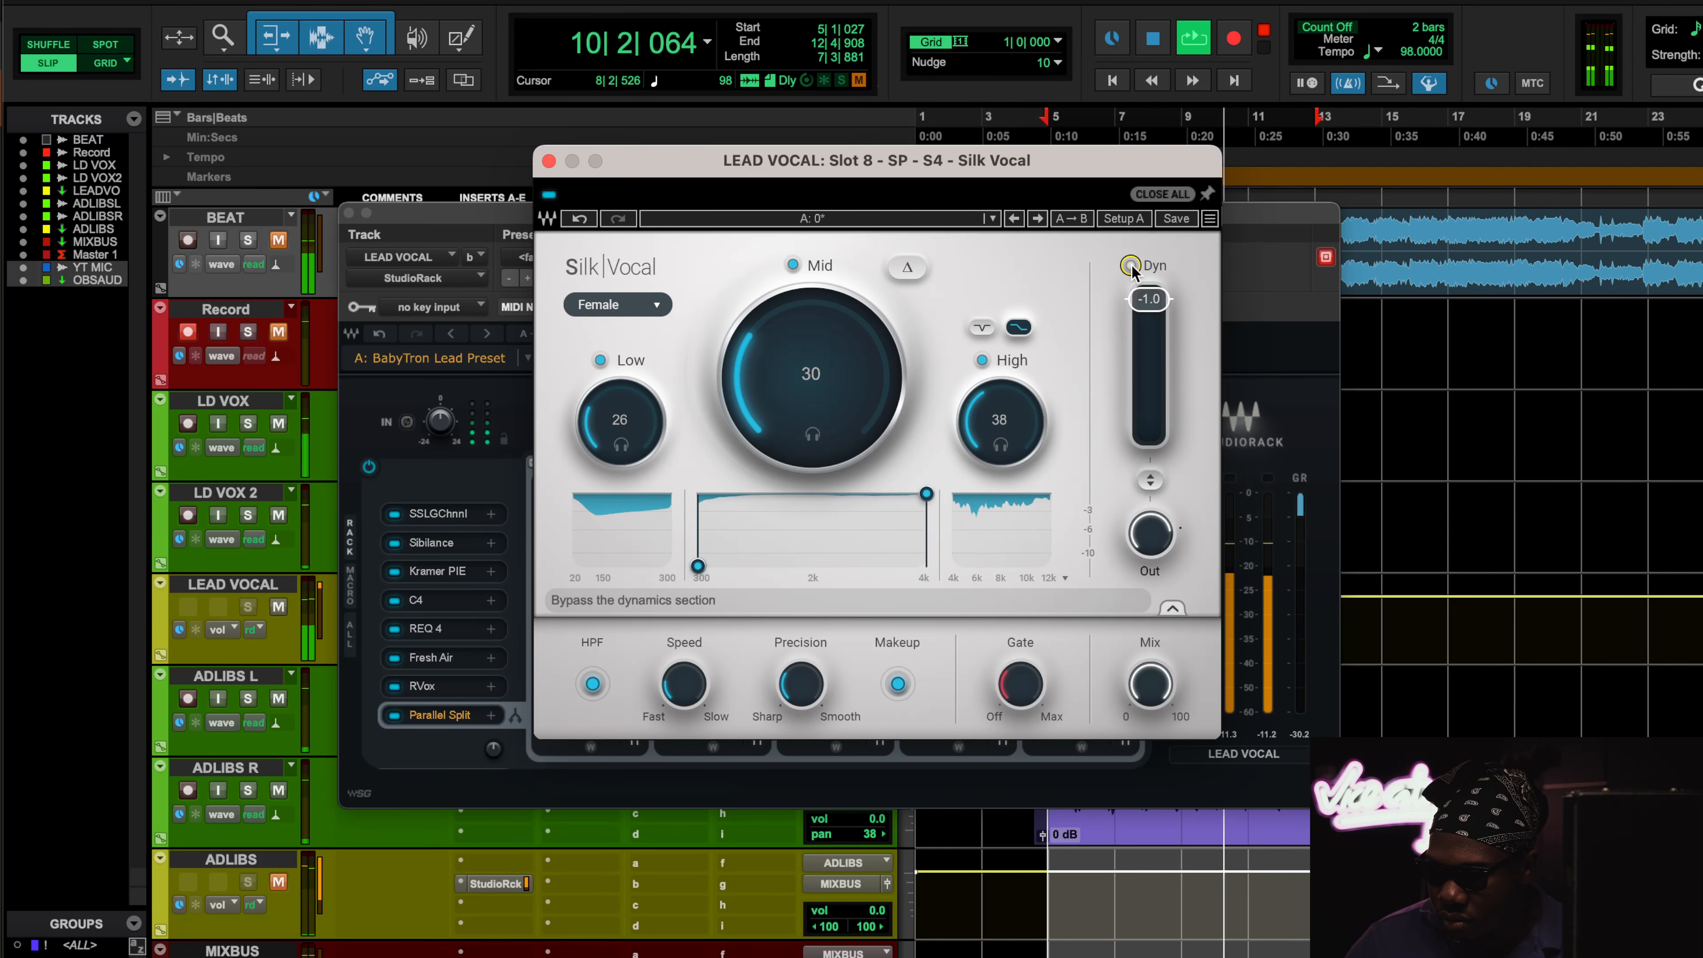
{"action": "left_click", "coordinate": [1131, 266]}
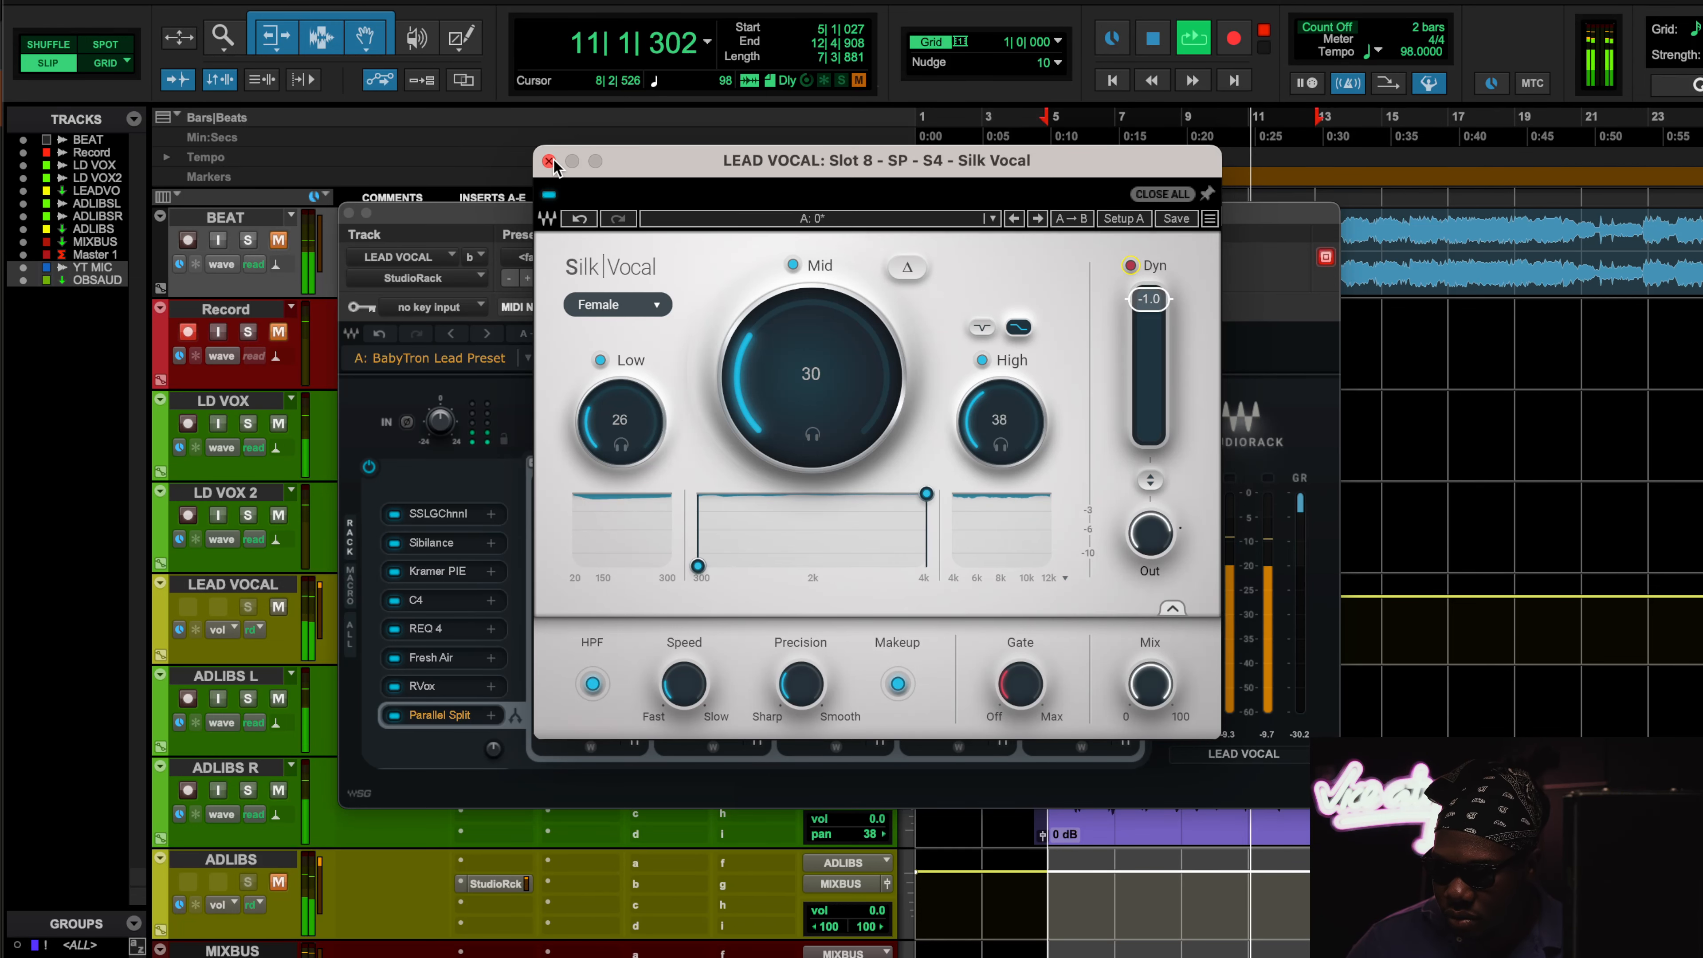
{"action": "left_click", "coordinate": [548, 162]}
{"action": "key", "text": "space"}
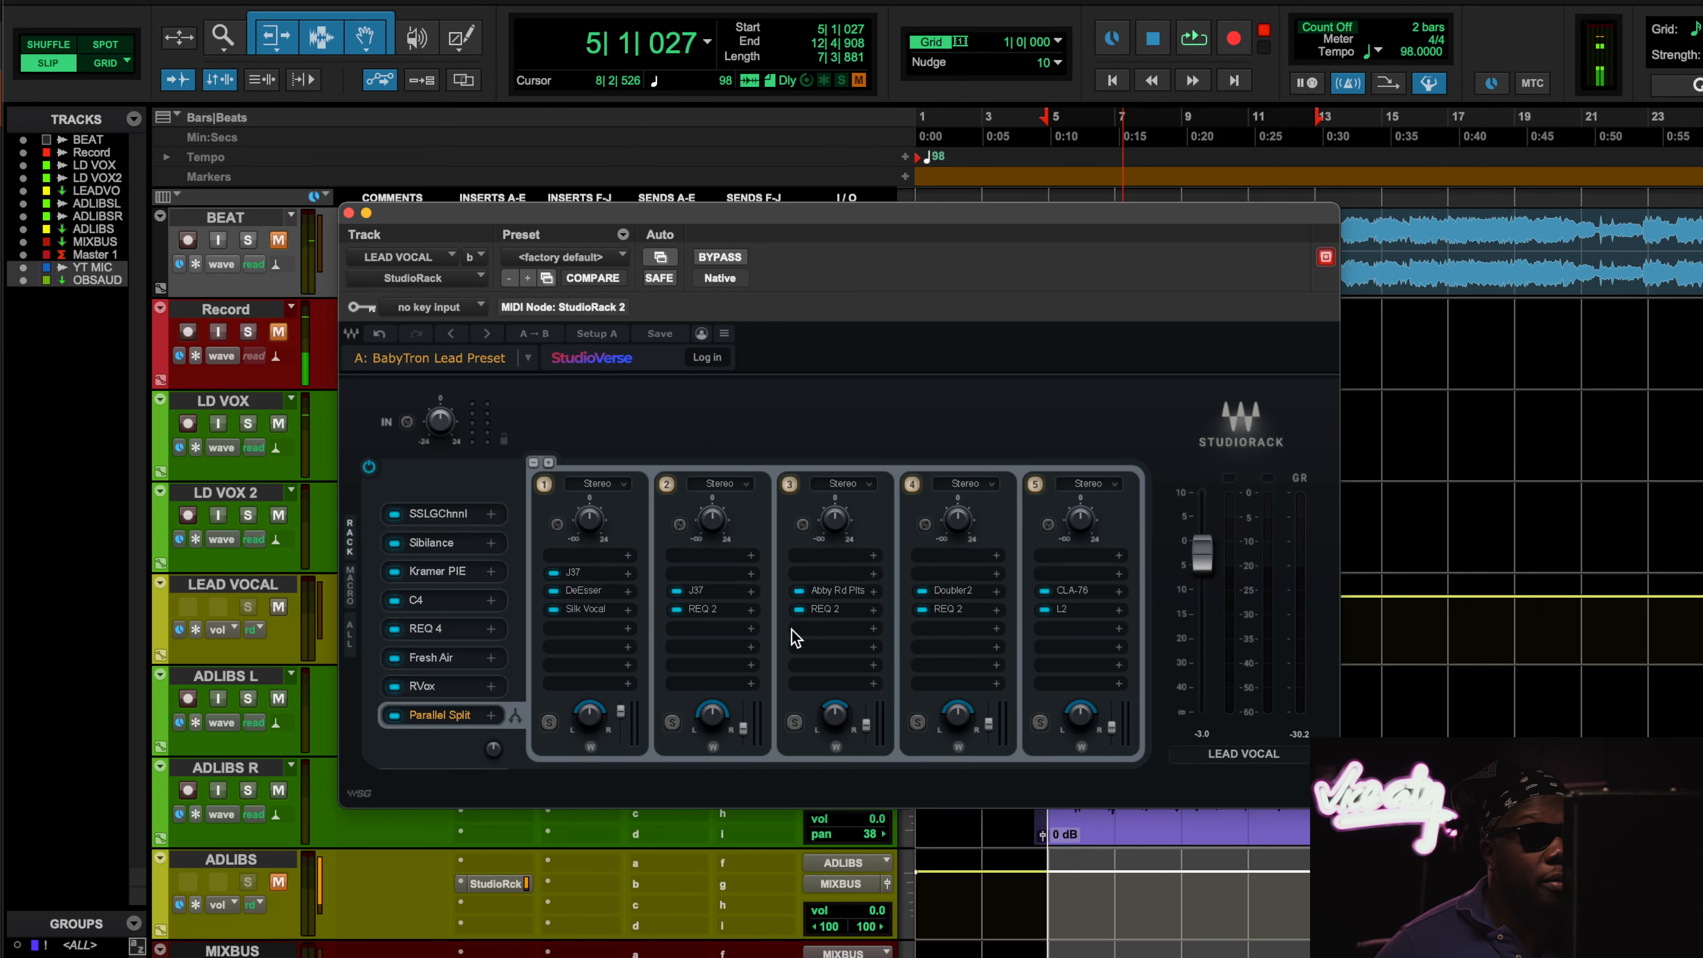
{"action": "left_click", "coordinate": [587, 609]}
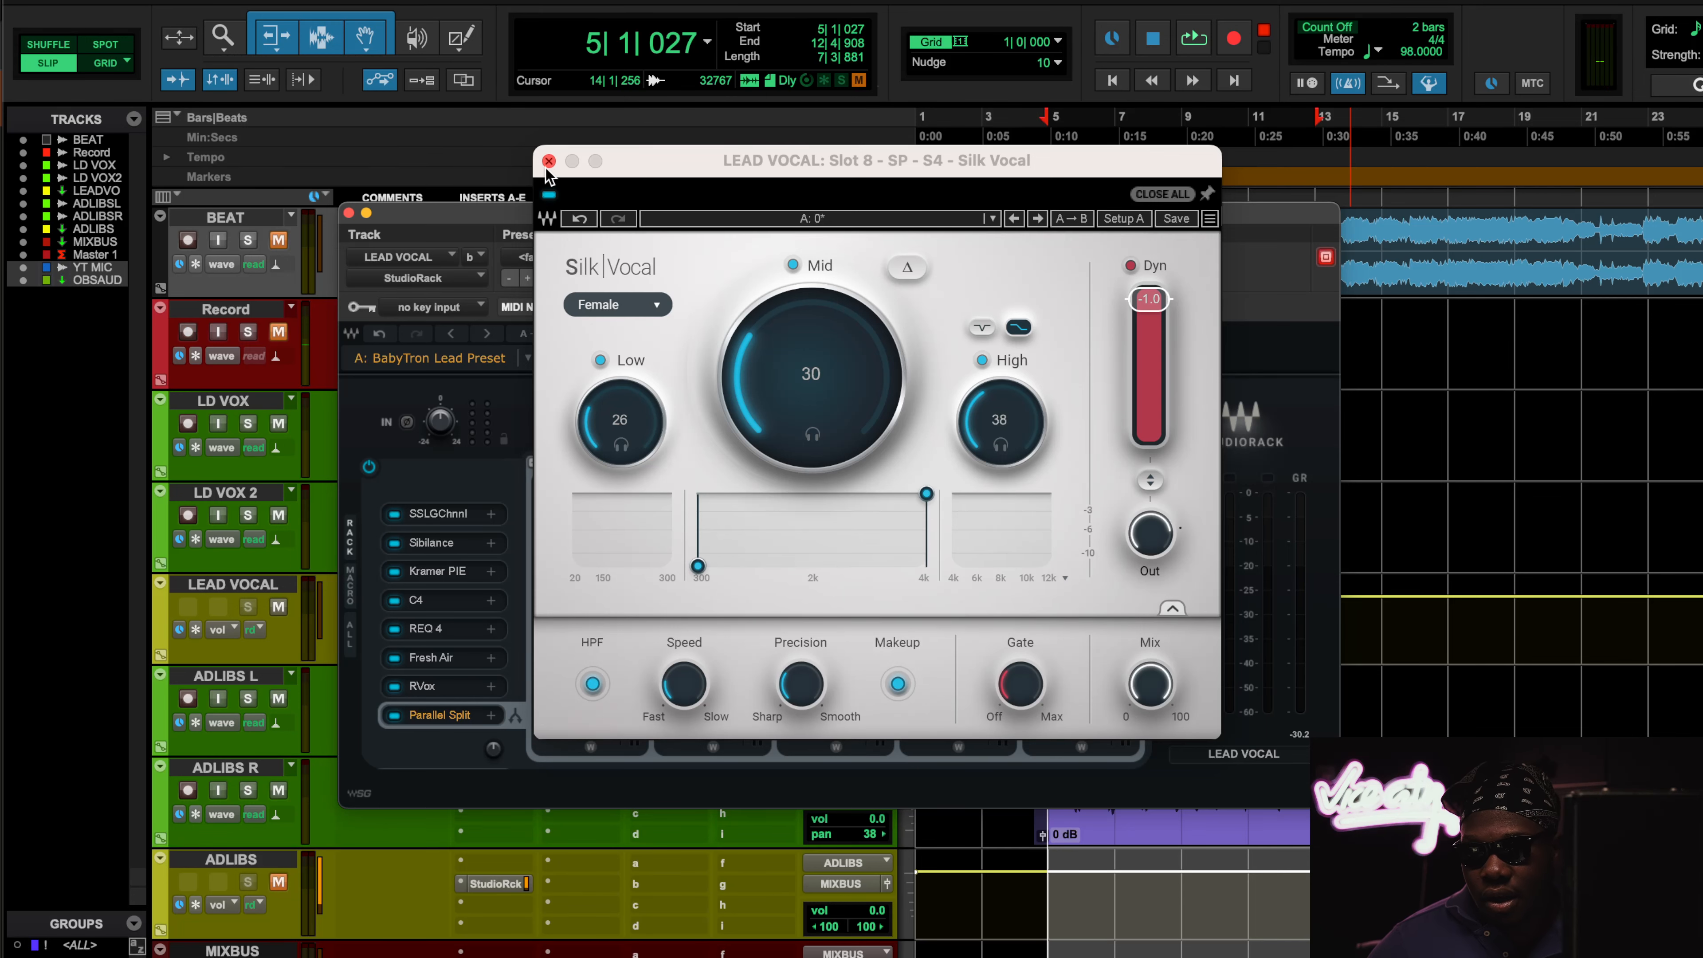
{"action": "left_click", "coordinate": [549, 161]}
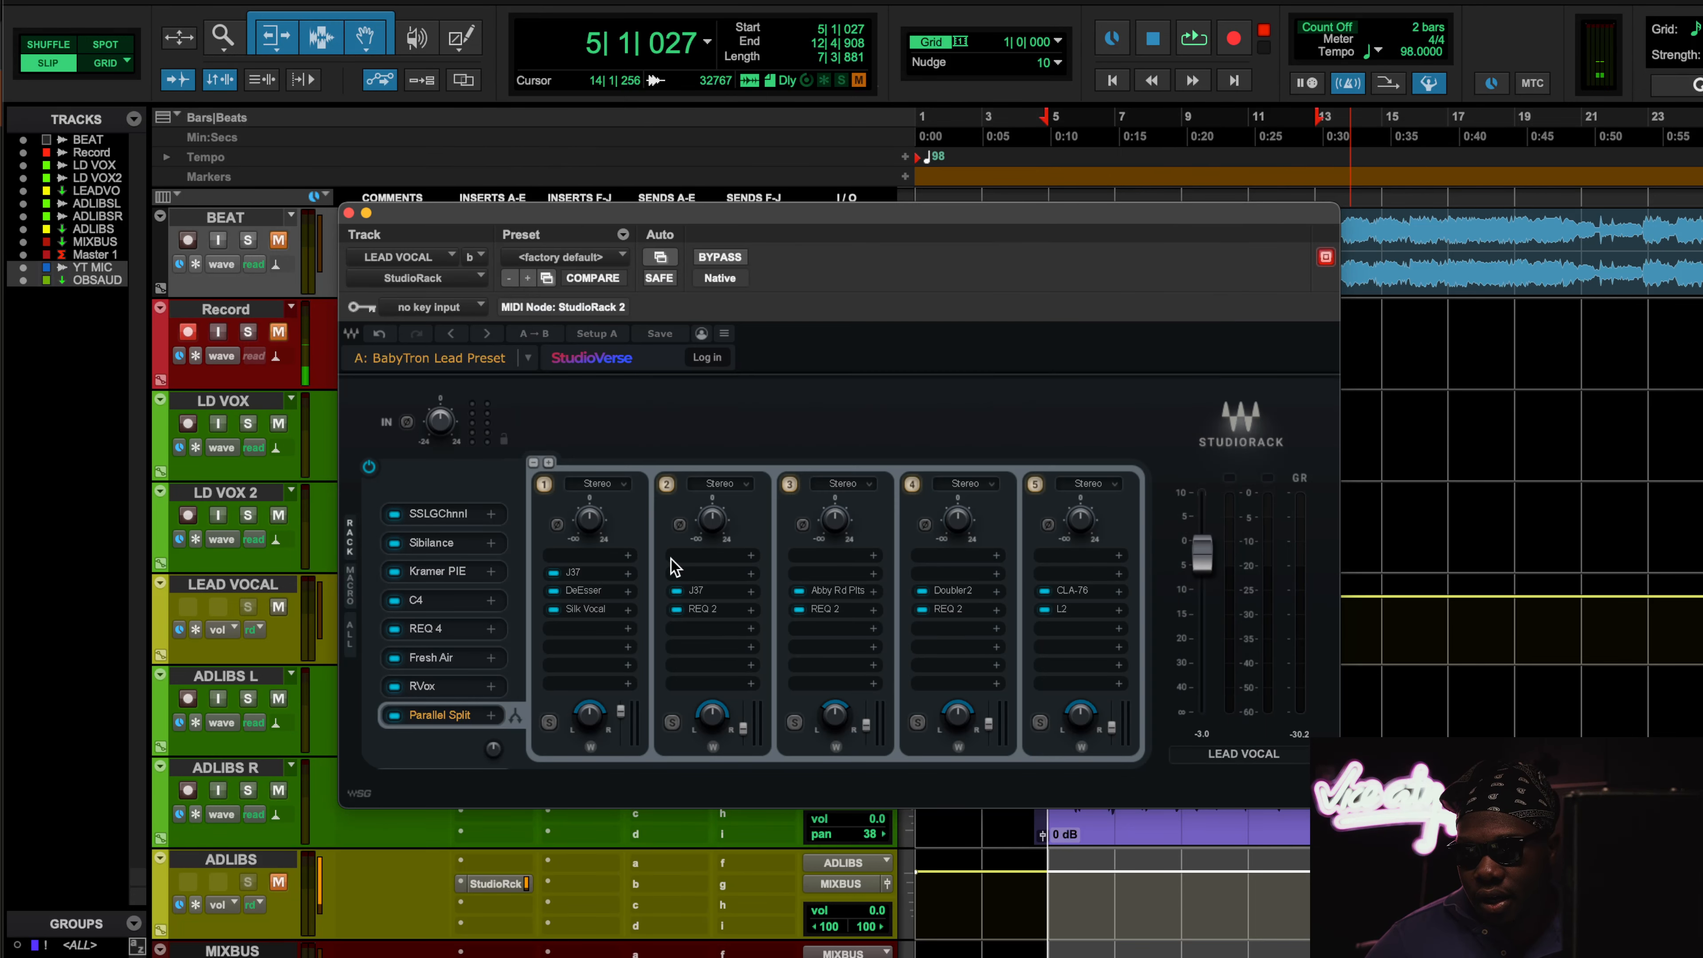
Step: Open J37 in parallel chain 2 of the LEAD VOCAL rack and raise that chain's level during playback
{"action": "left_click", "coordinate": [701, 595]}
{"action": "left_click", "coordinate": [676, 592]}
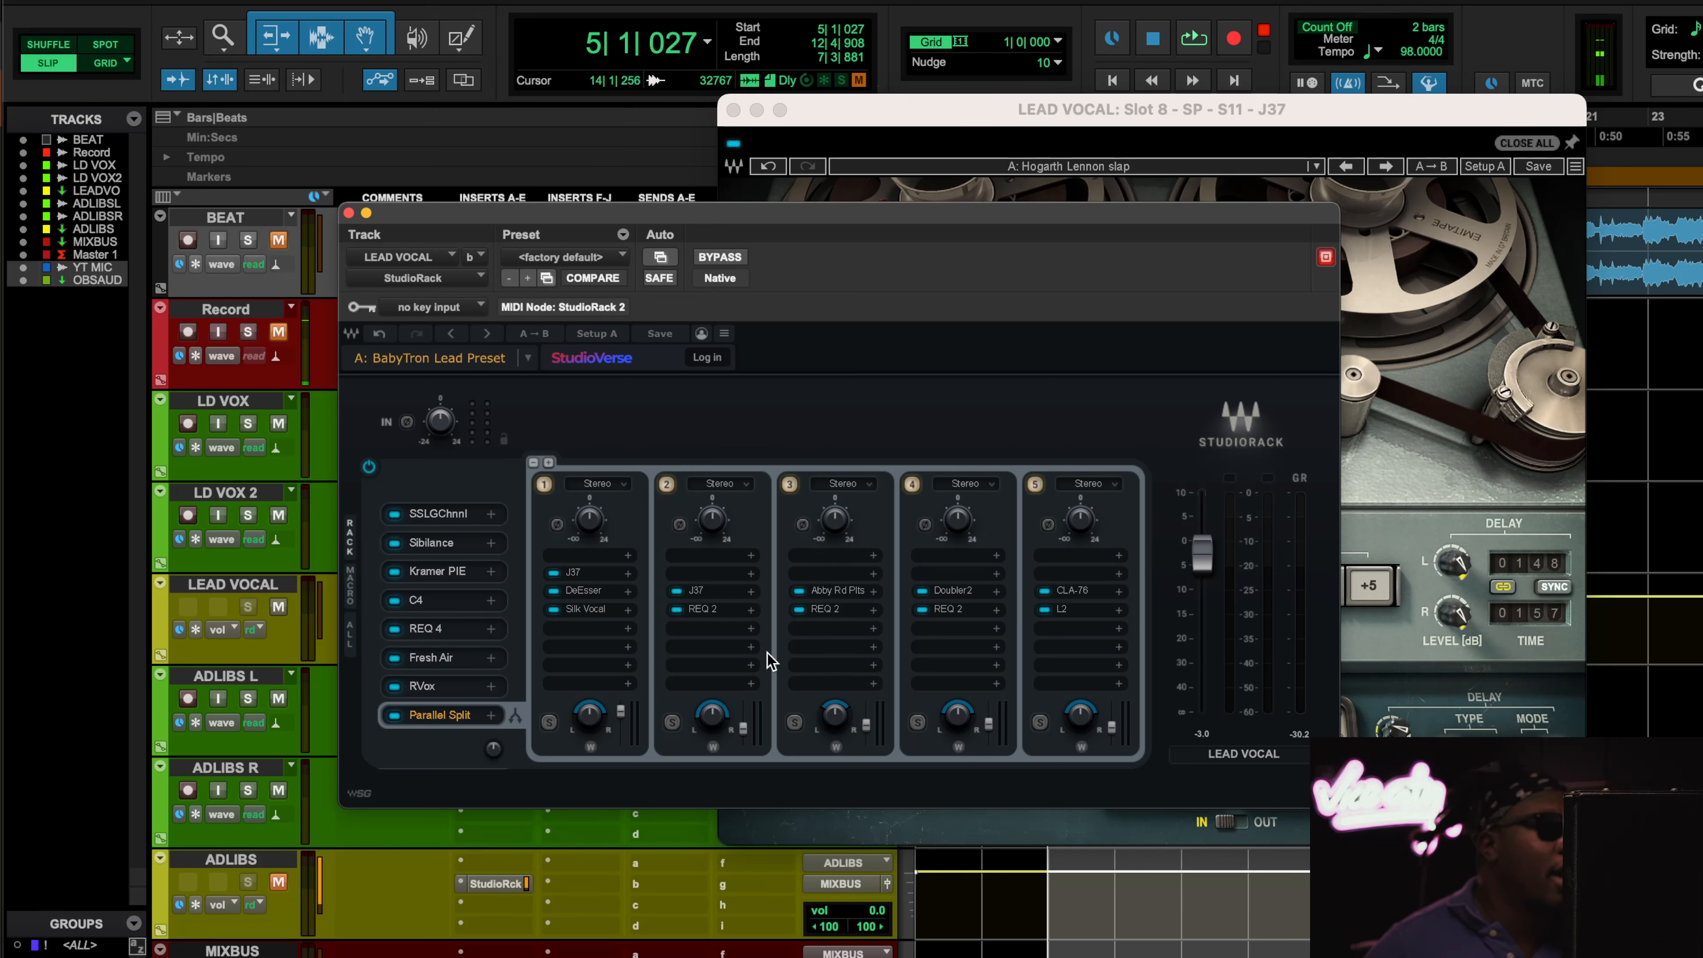
{"action": "key", "text": "space"}
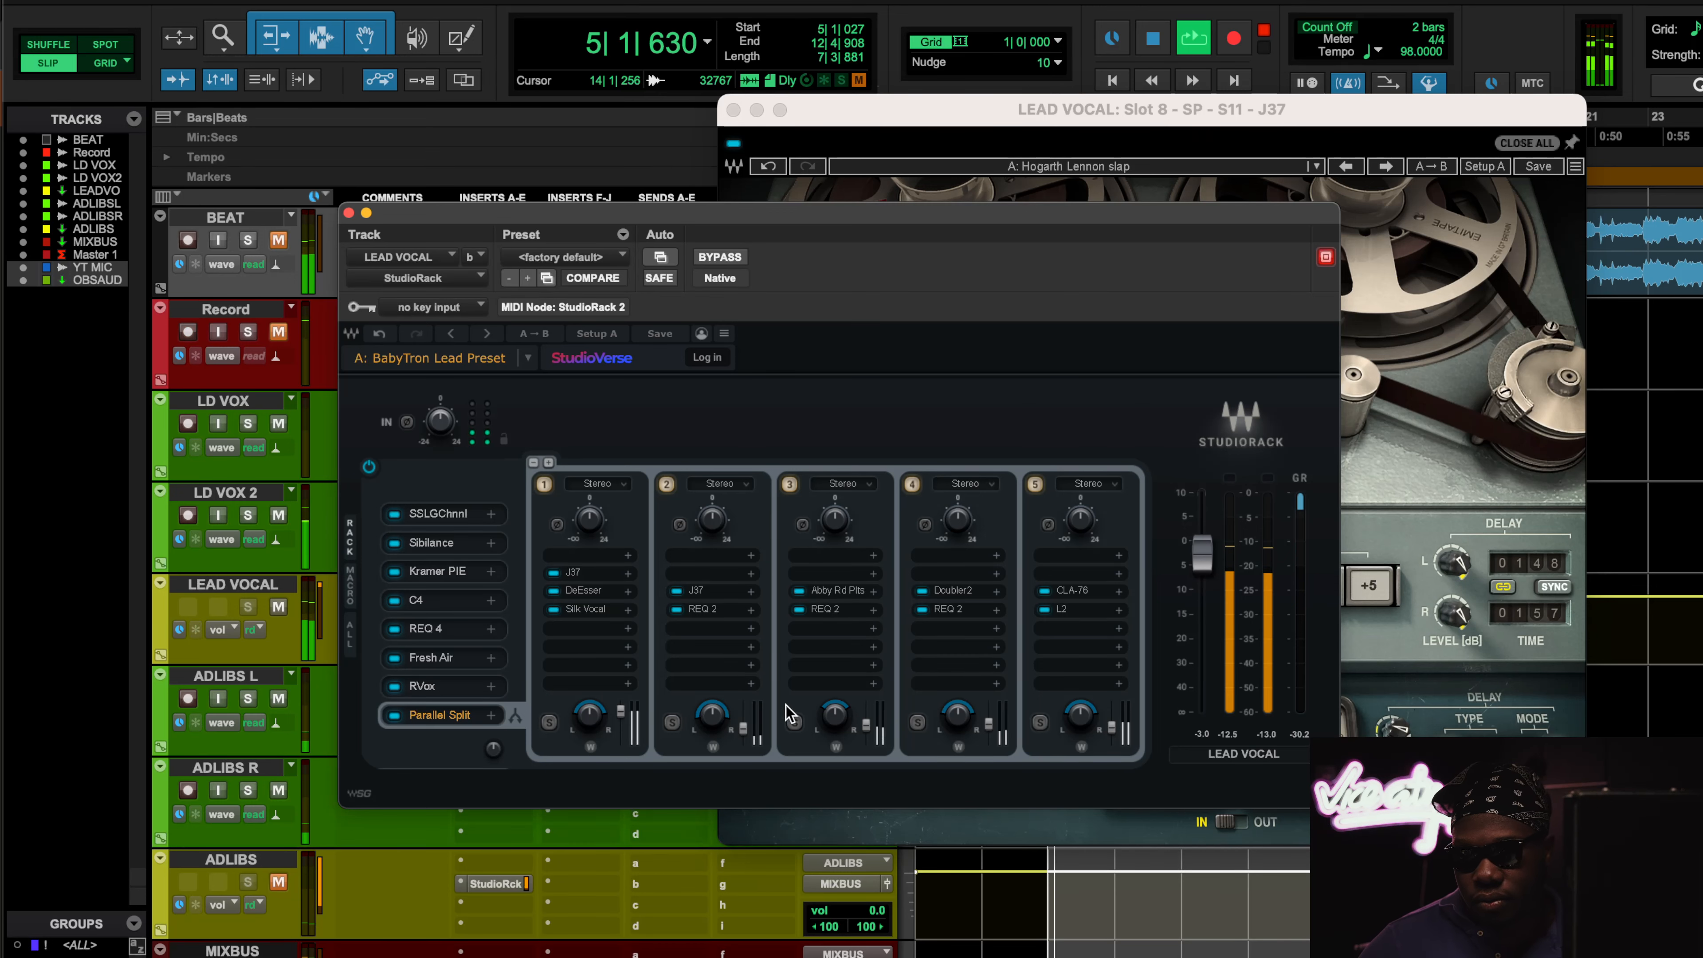
{"action": "left_click_drag", "start_coordinate": [749, 722], "coordinate": [743, 717]}
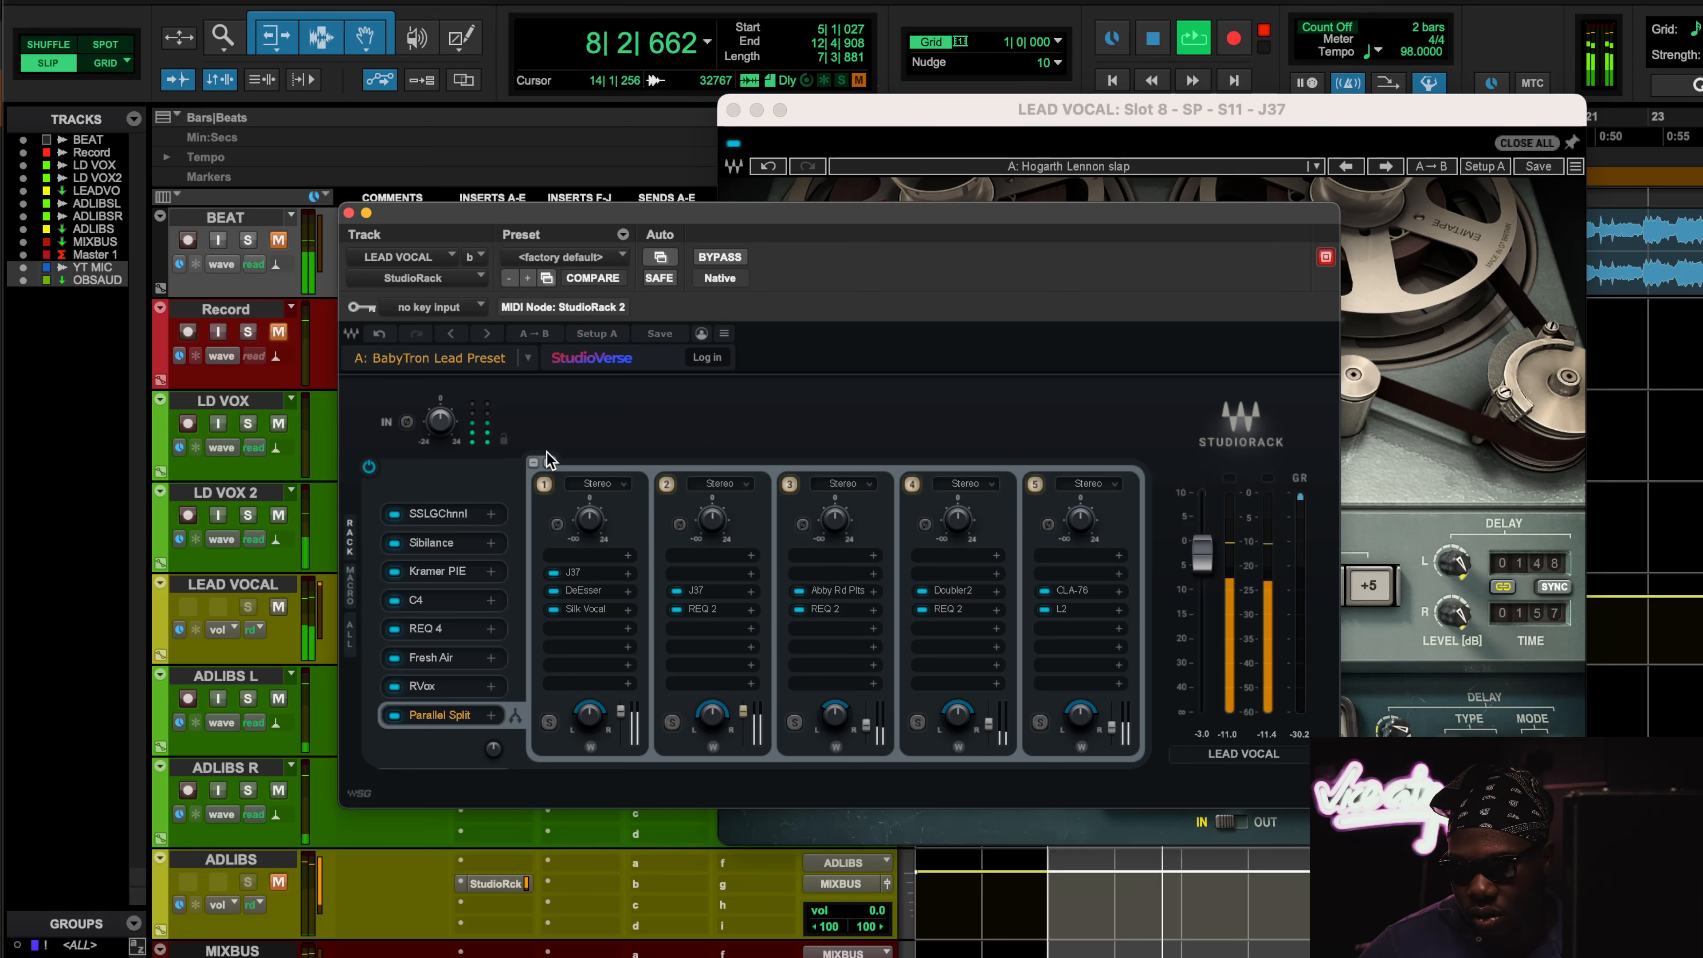
Step: Compare the vocal with parallel chain 1 off and on, then undo the chain switching and the chain 2 level change
{"action": "left_click", "coordinate": [543, 483]}
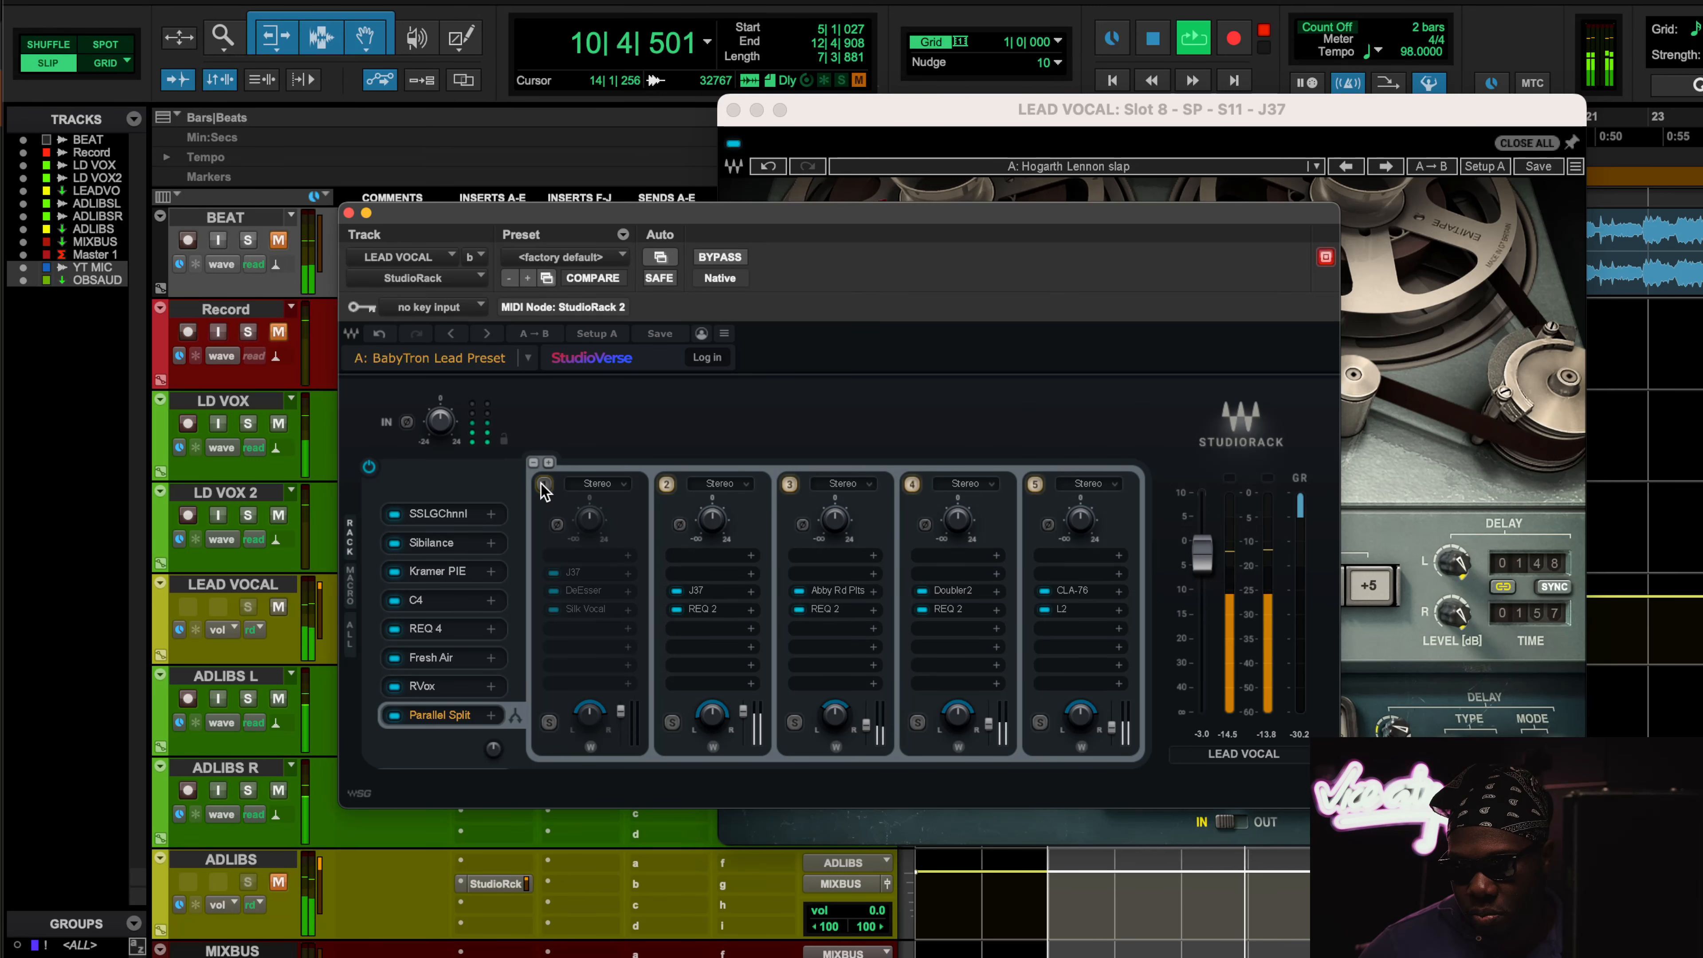
{"action": "left_click", "coordinate": [543, 484]}
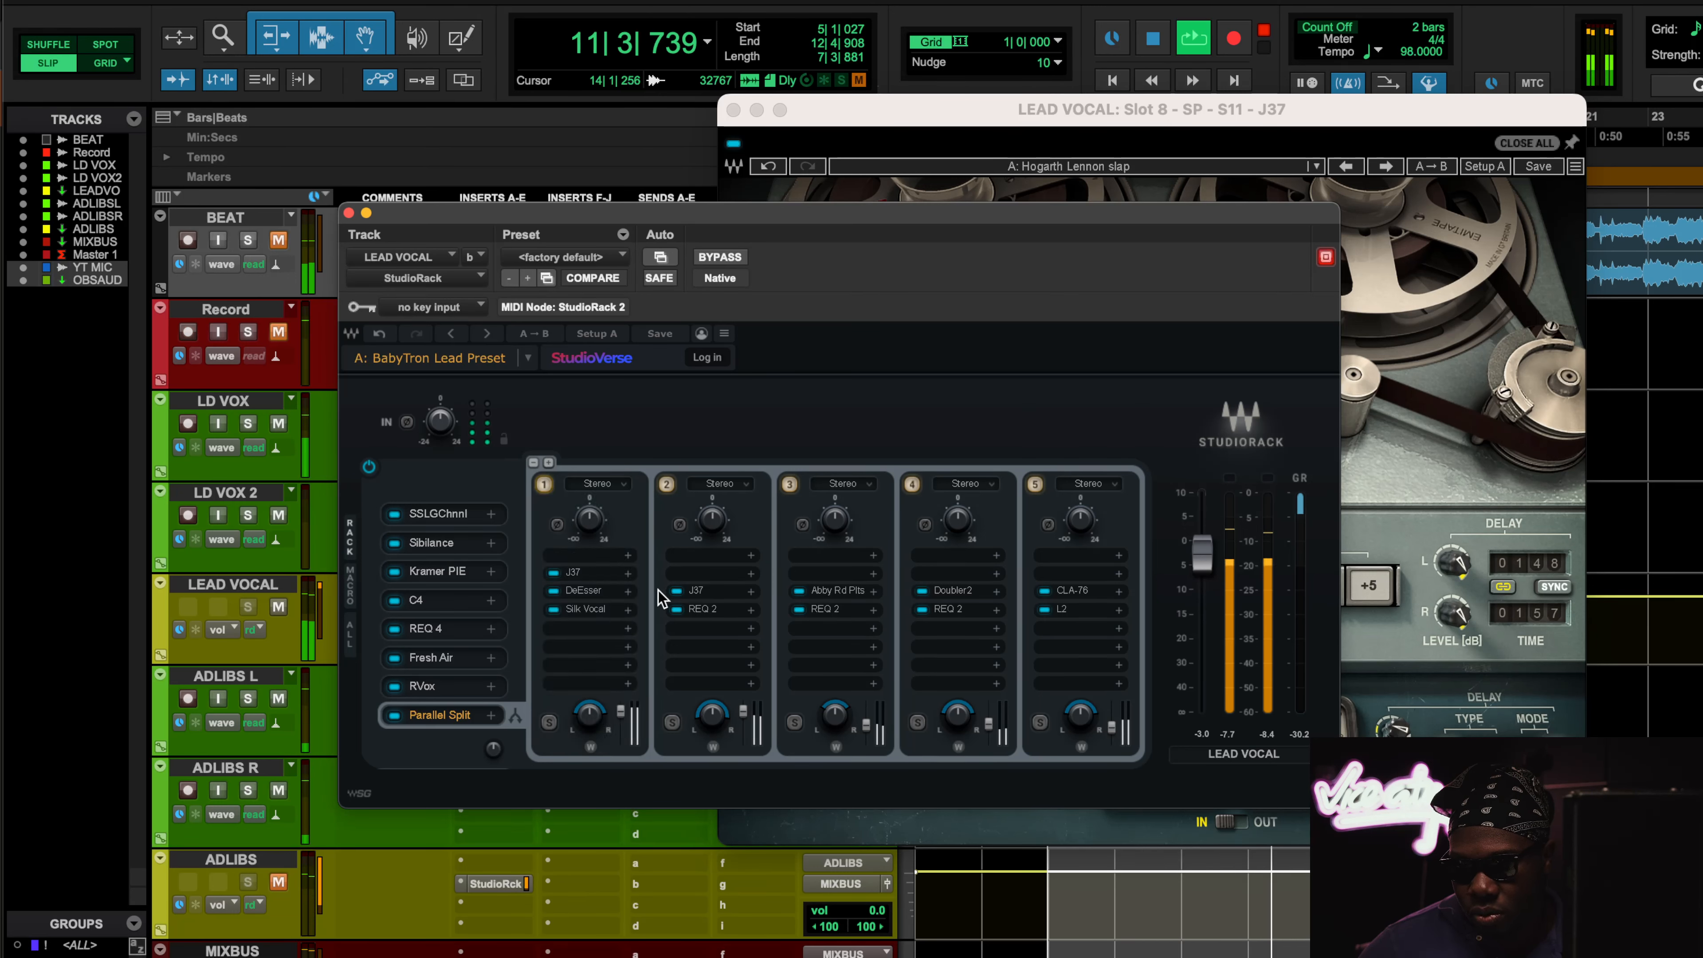
{"action": "left_click", "coordinate": [380, 333]}
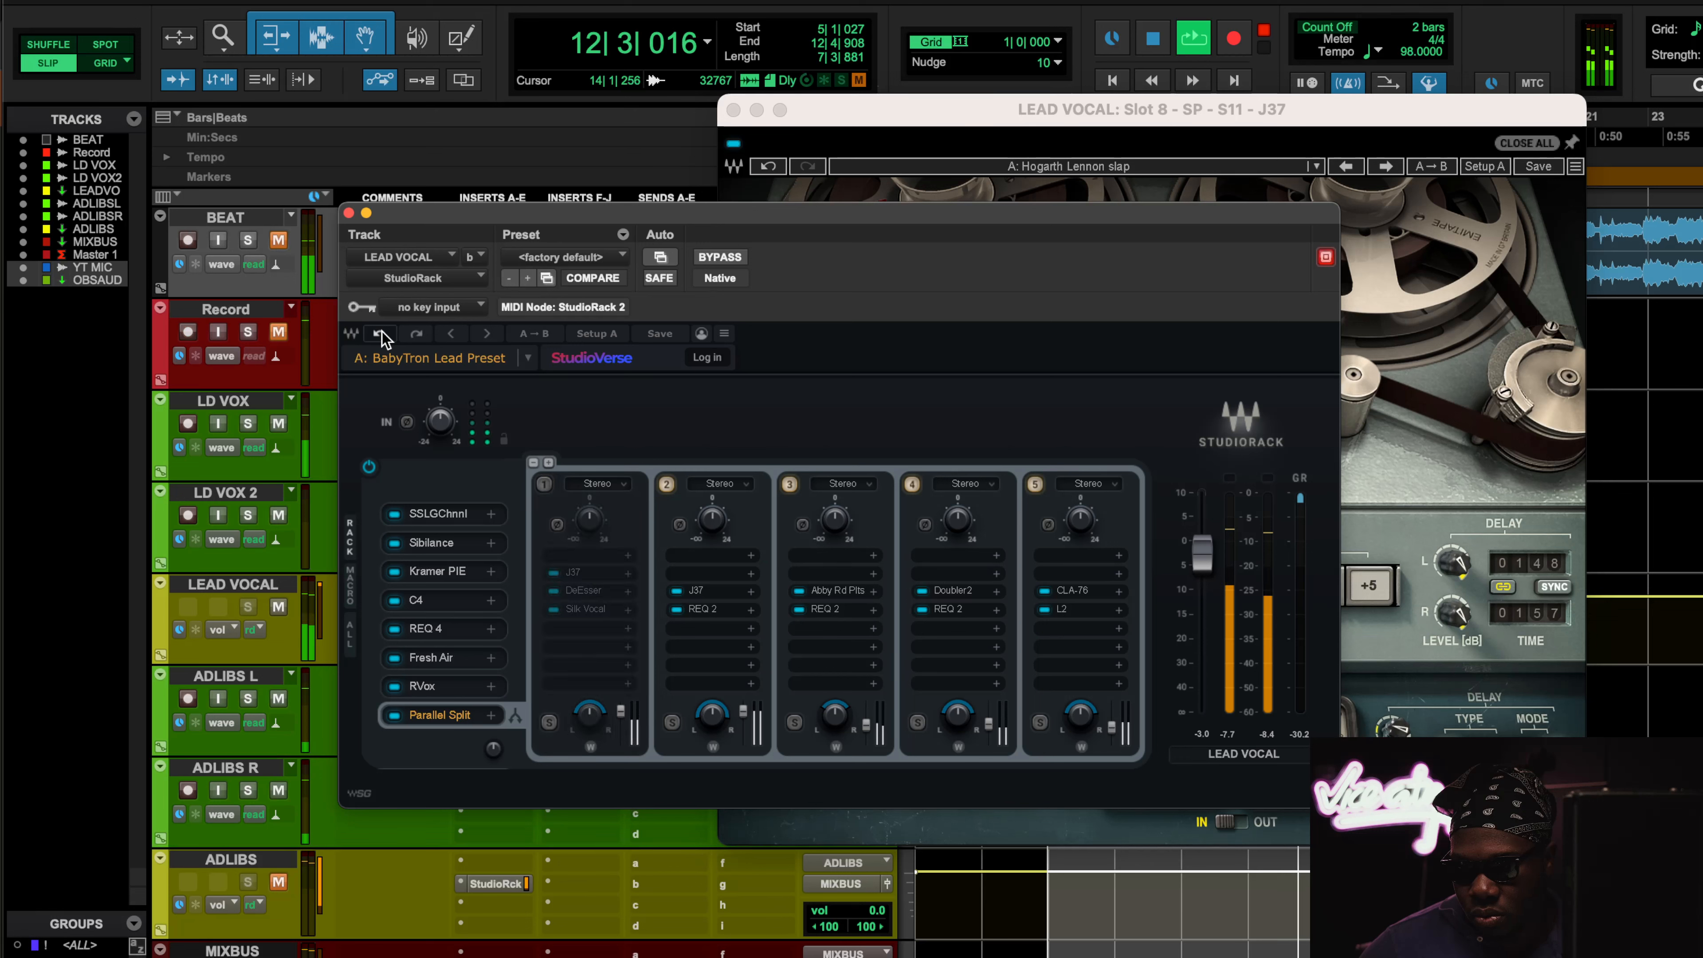
{"action": "left_click", "coordinate": [379, 334]}
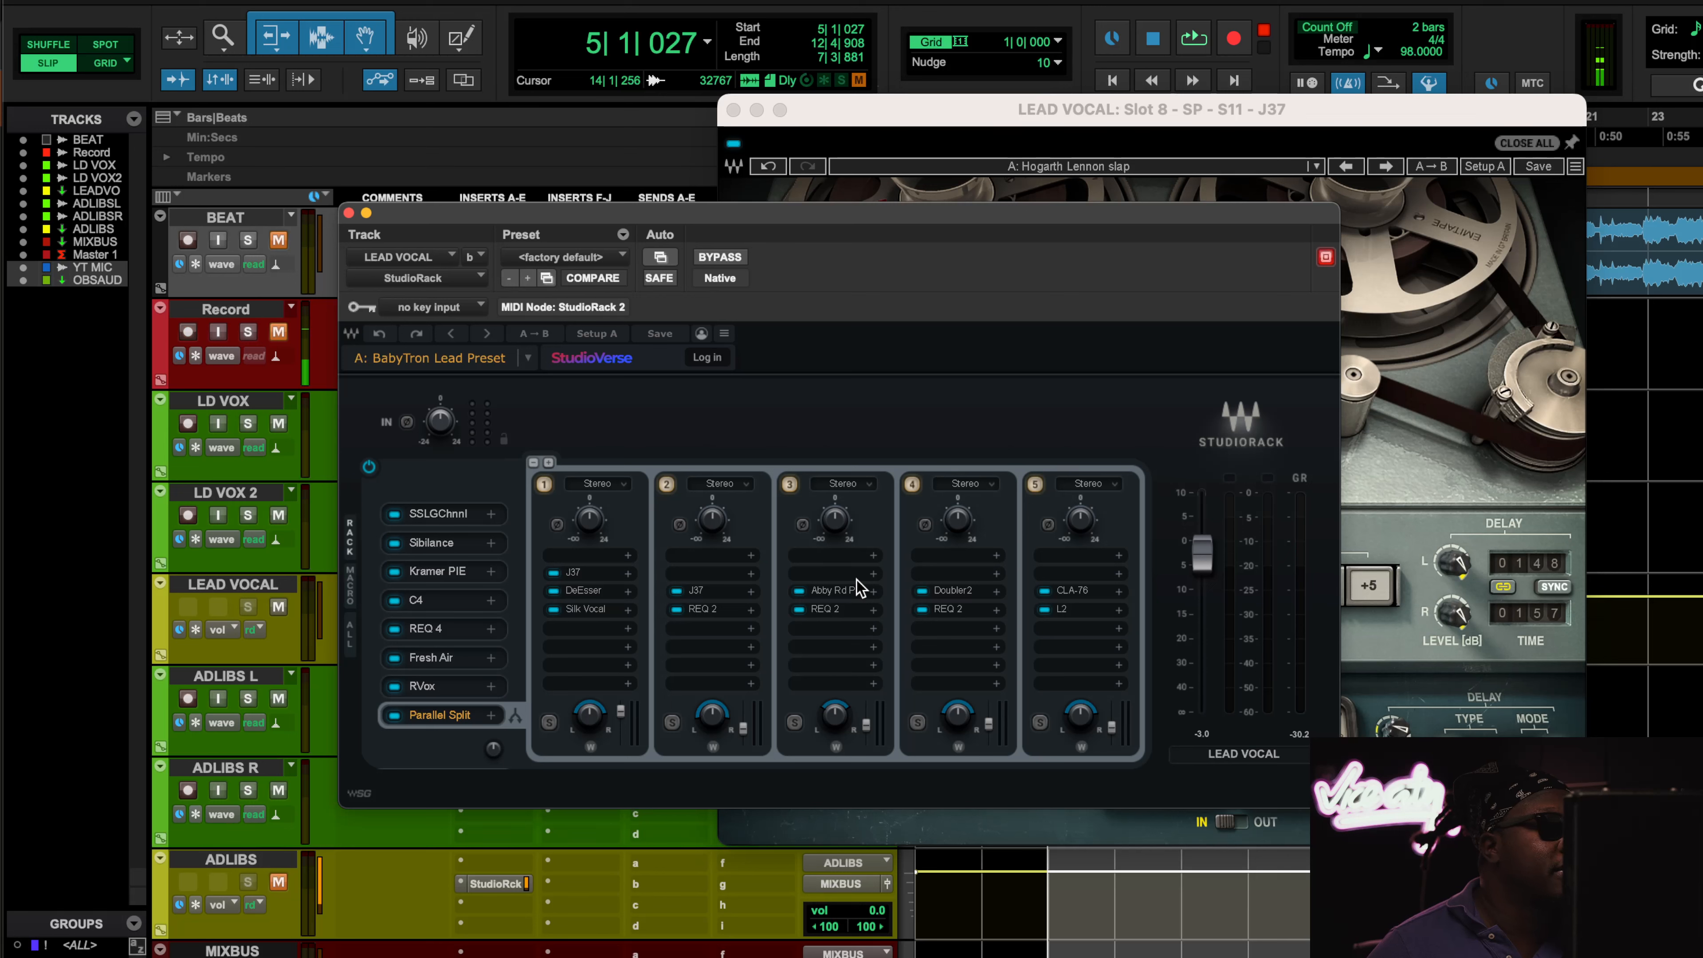
Step: Audition the vocal through the parallel chains, stop playback, and open Doubler2 in chain 4
{"action": "key", "text": "space"}
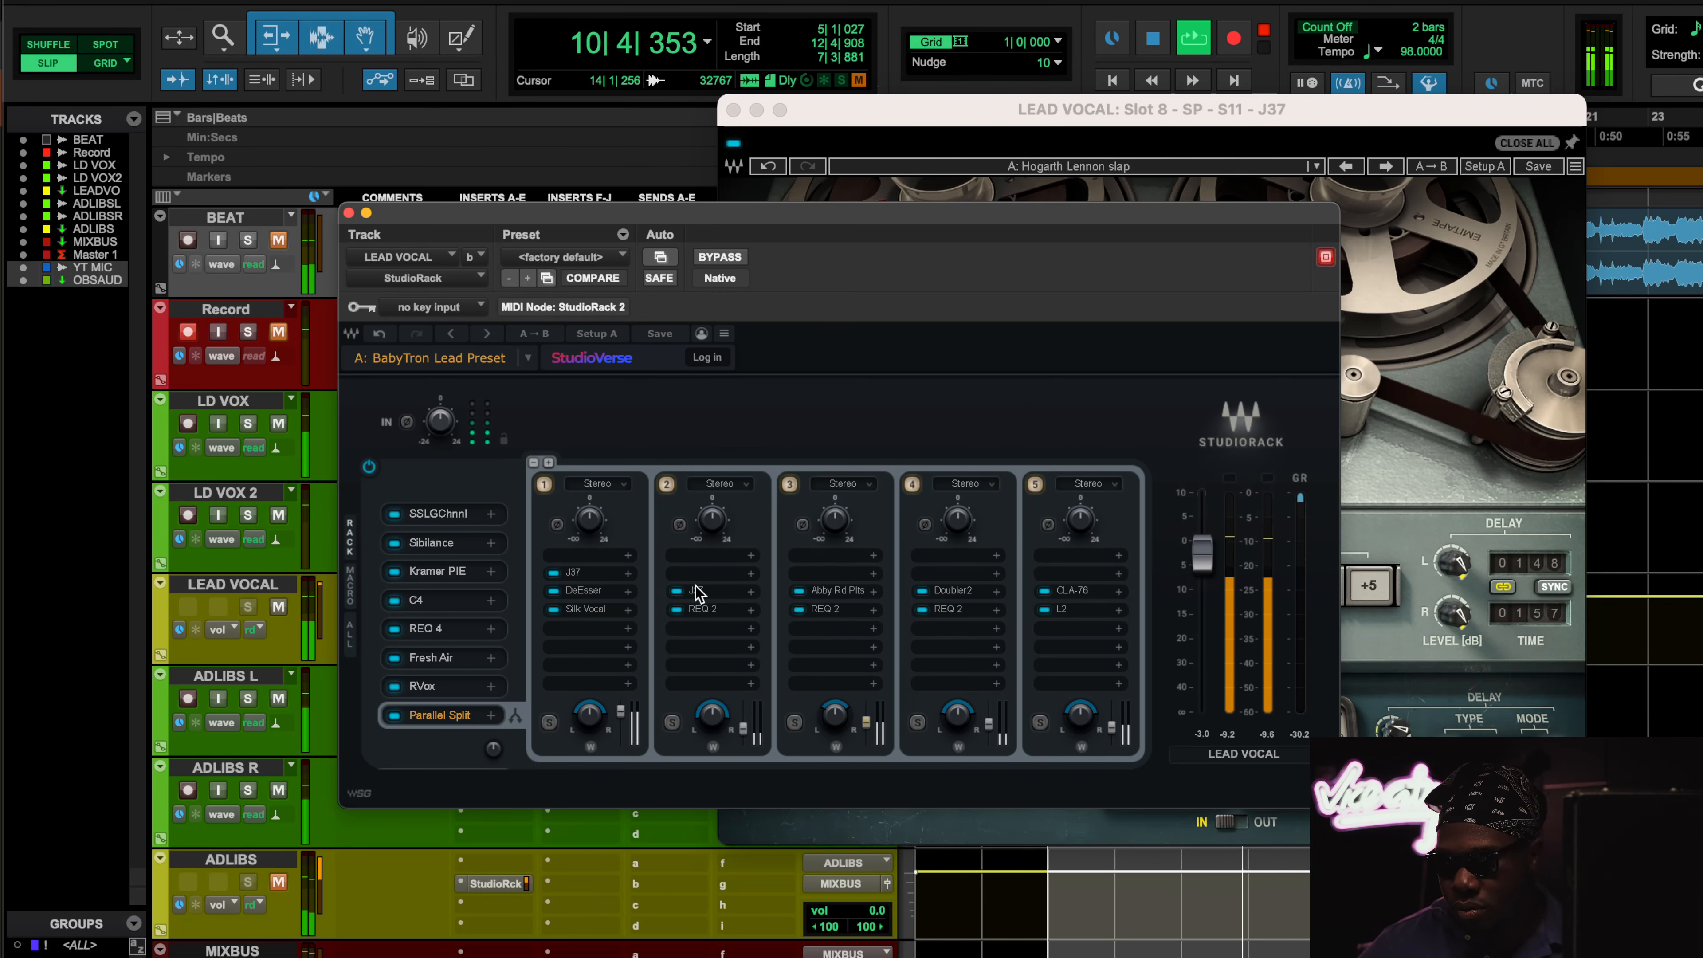
{"action": "key", "text": "space"}
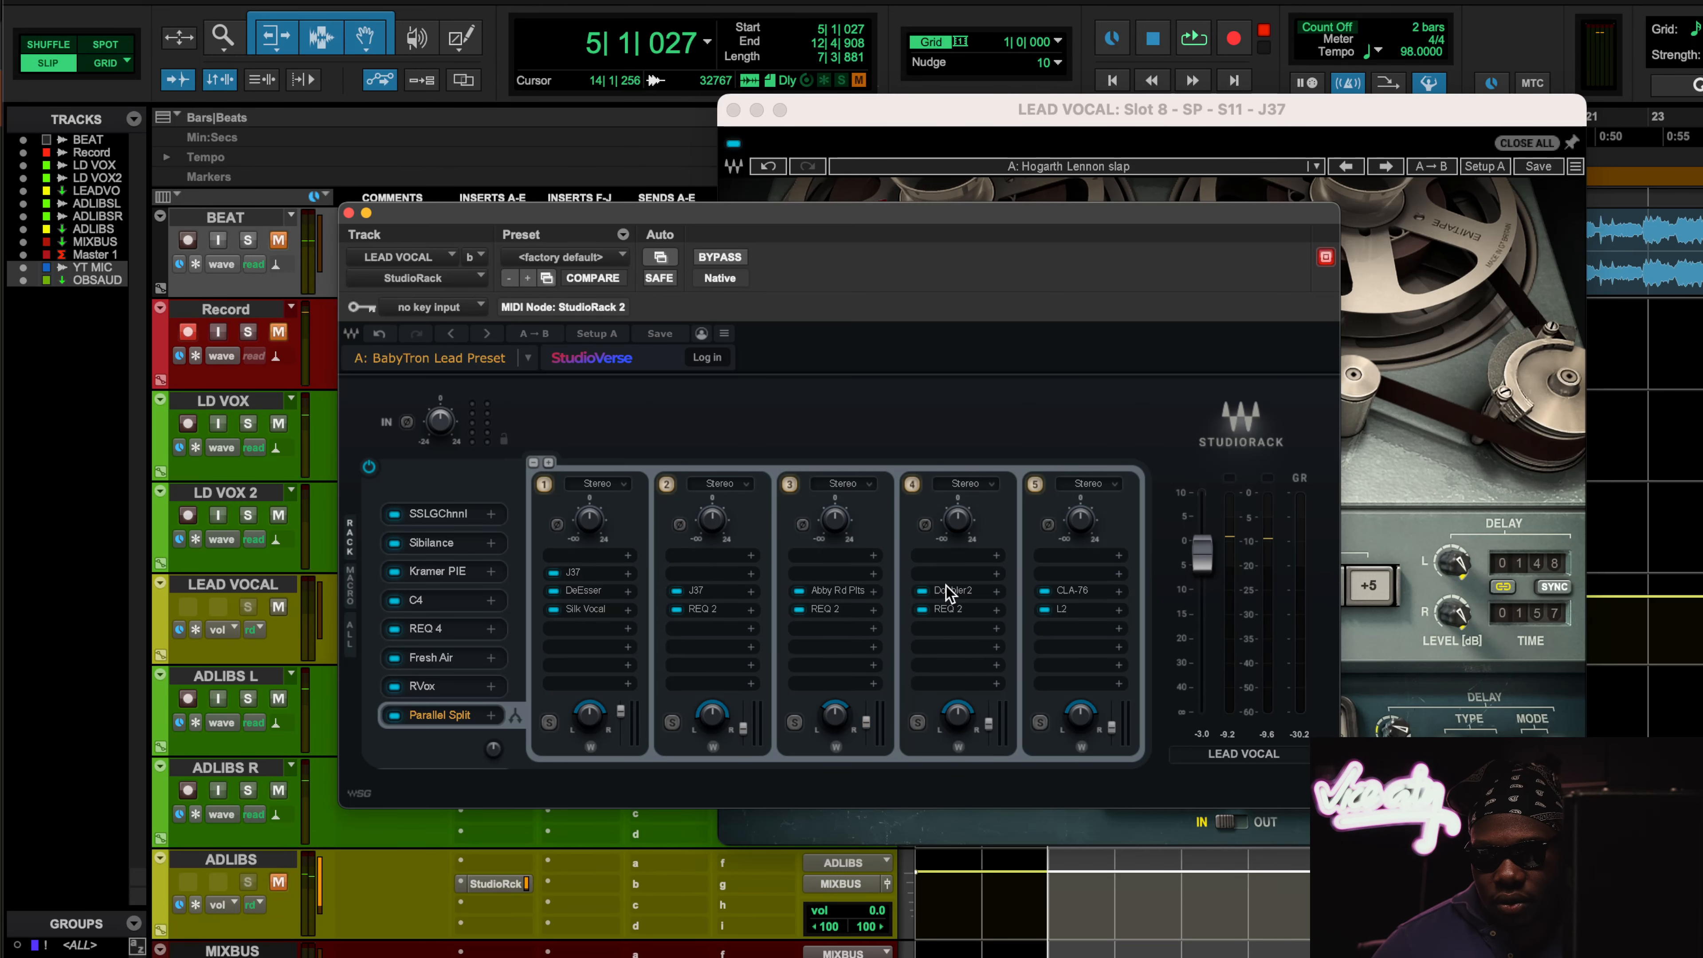
{"action": "left_click", "coordinate": [946, 586]}
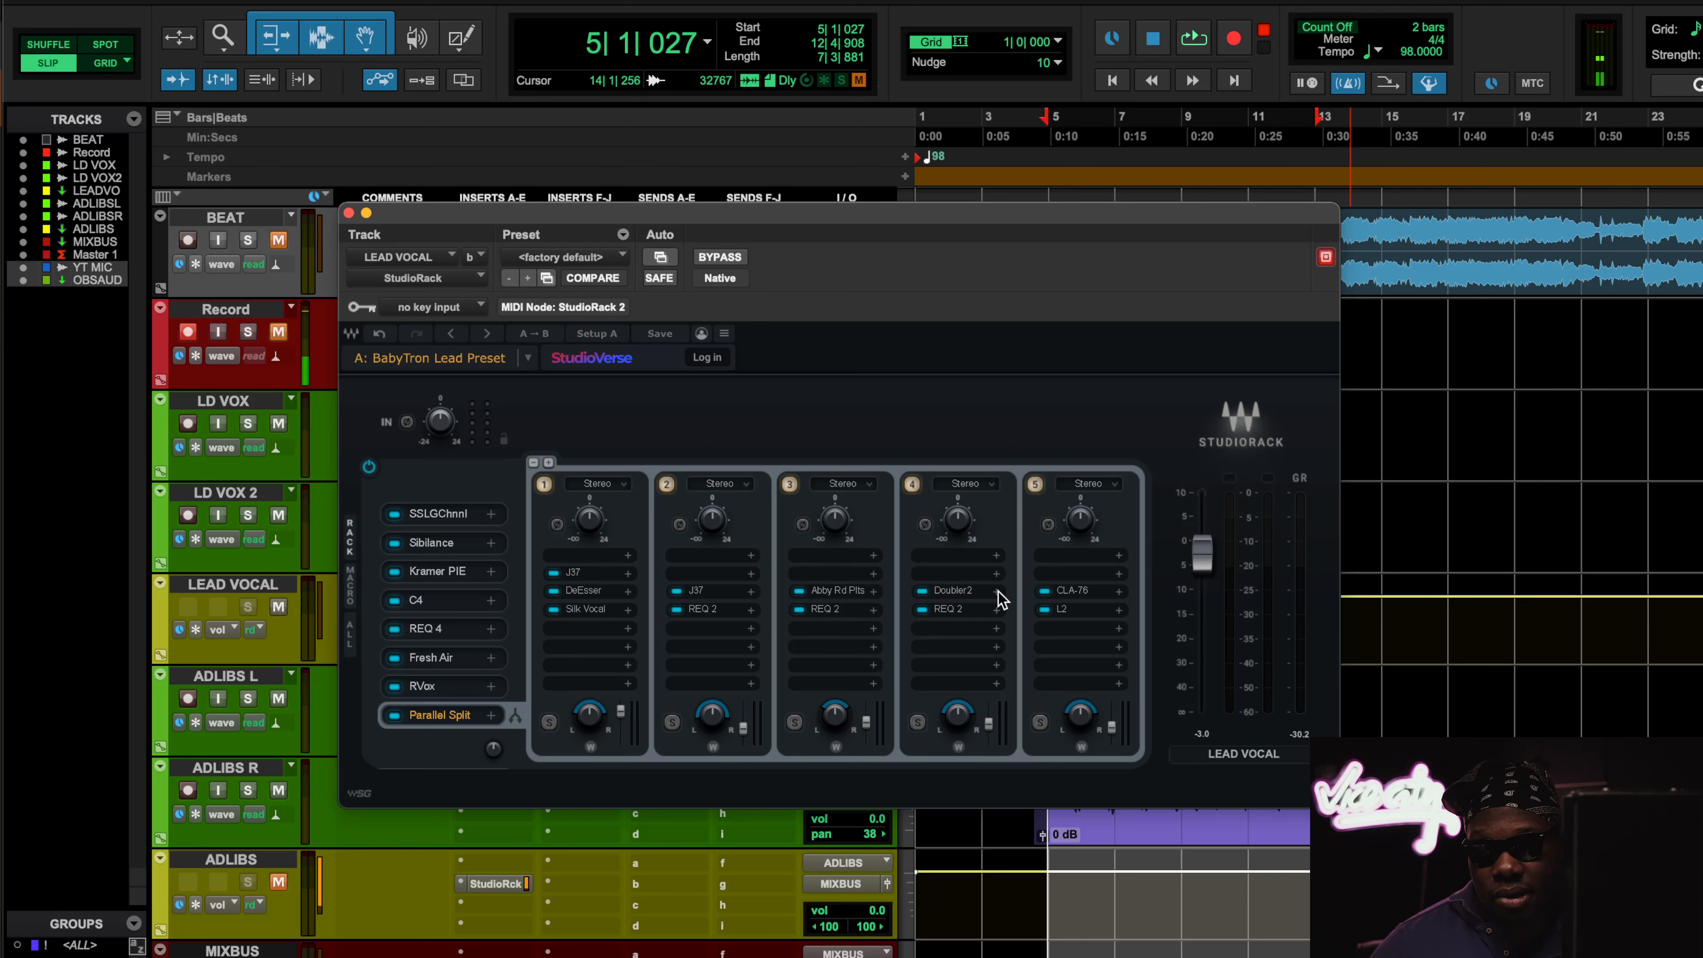
Step: View CLA-76 in parallel chain 5 and close it, then switch L2 in the same chain off and back on
{"action": "left_click", "coordinate": [1072, 590]}
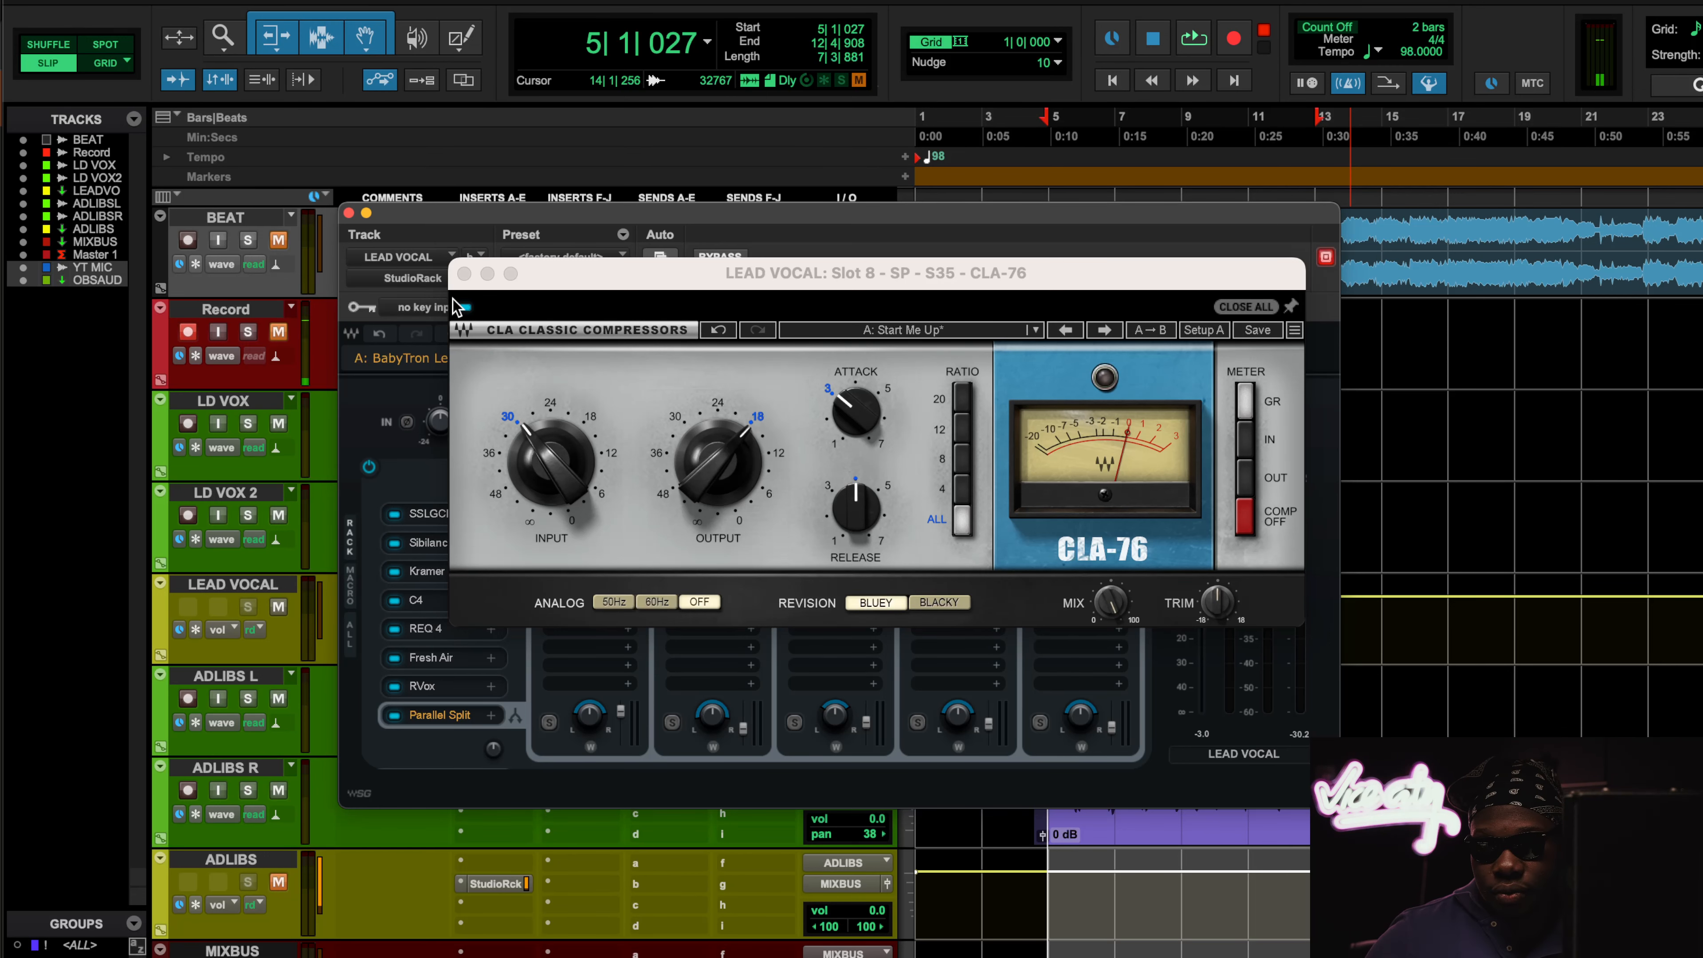
{"action": "left_click", "coordinate": [464, 274]}
{"action": "left_click", "coordinate": [1044, 609]}
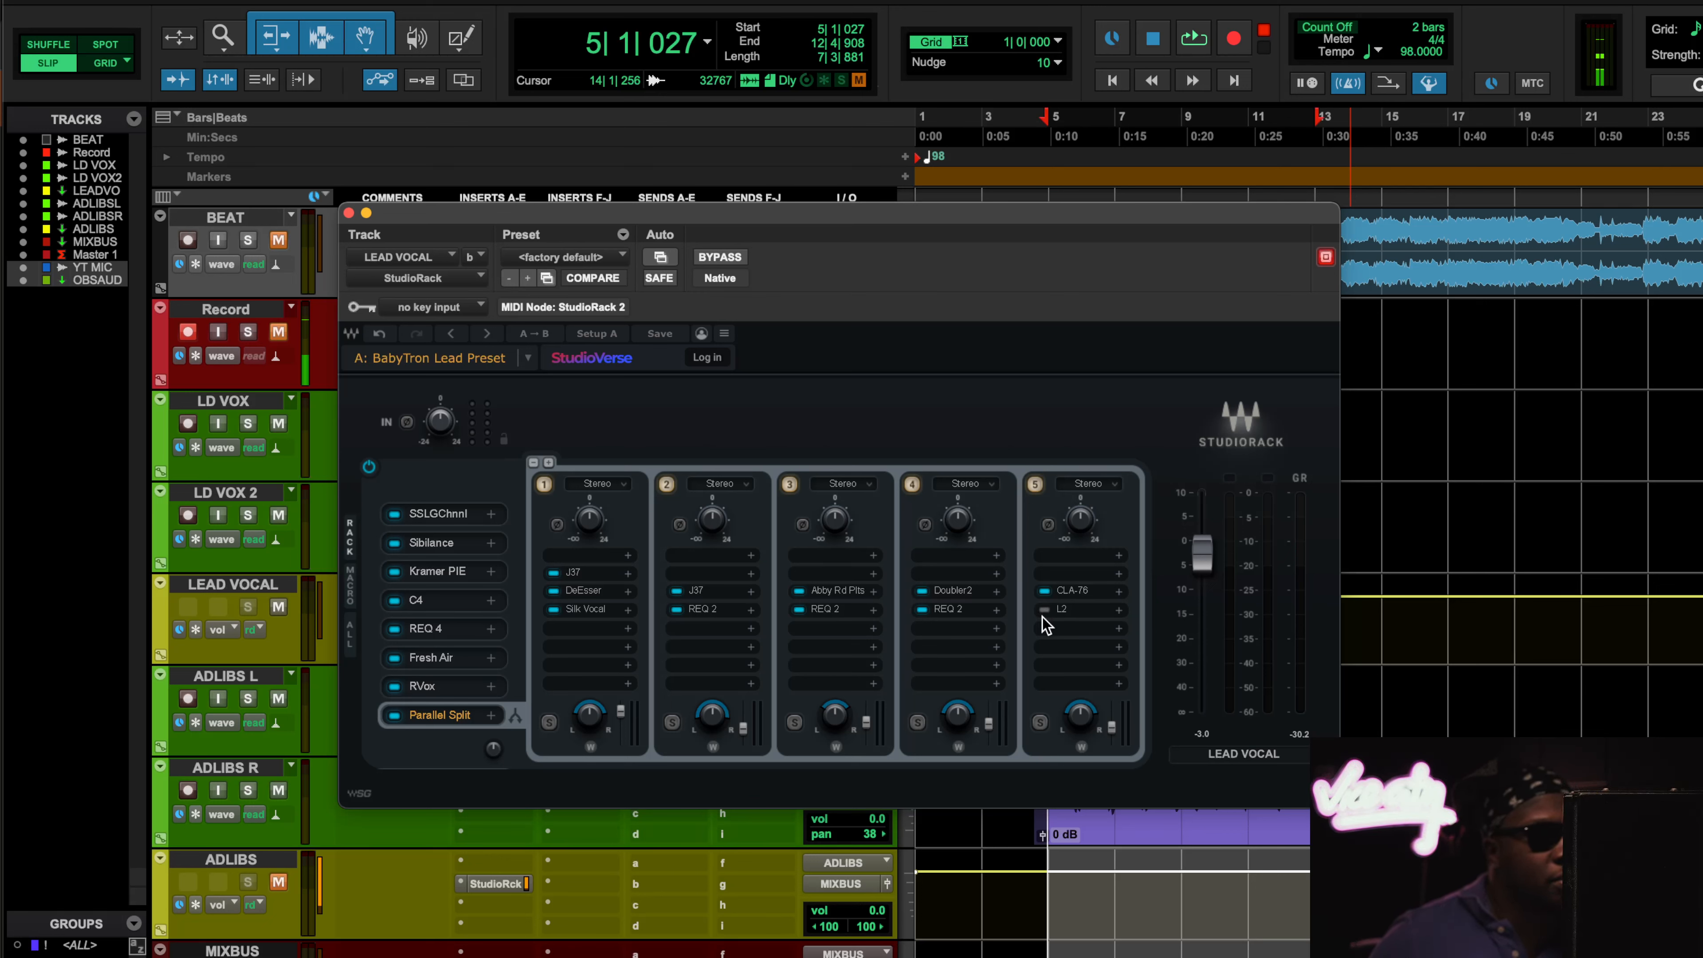
{"action": "left_click", "coordinate": [1041, 611]}
Step: Compare the vocal with parallel chain 5 off and on during playback, leaving the chain on
{"action": "key", "text": "space"}
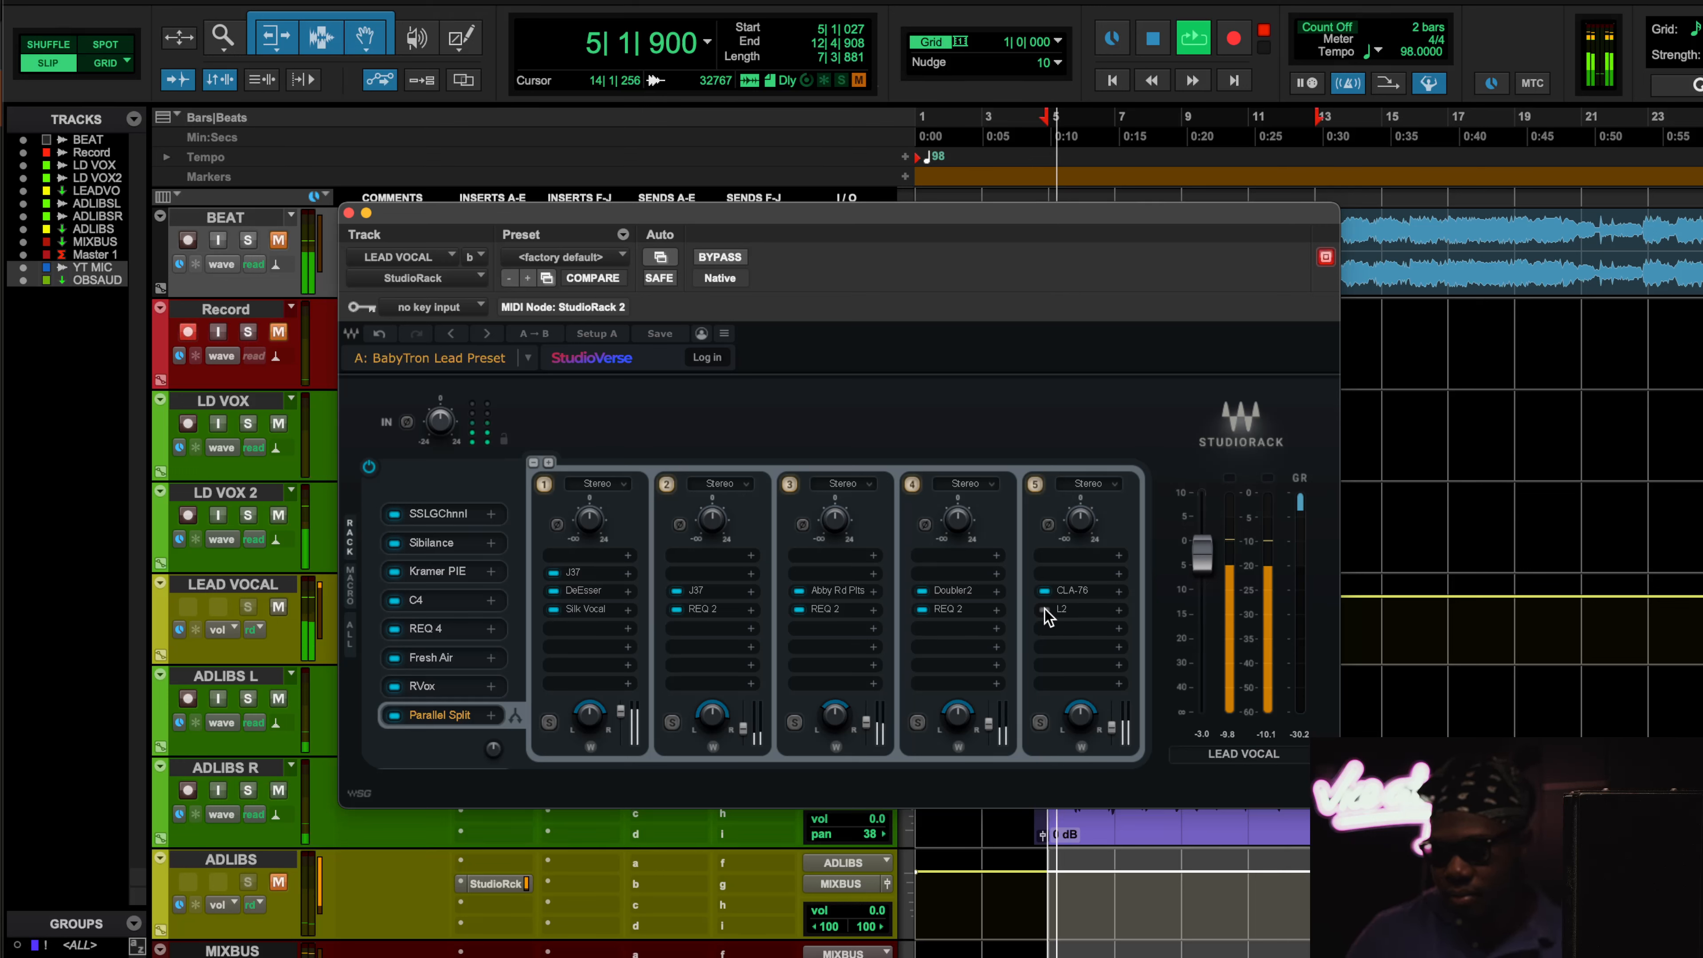
{"action": "left_click", "coordinate": [1035, 484]}
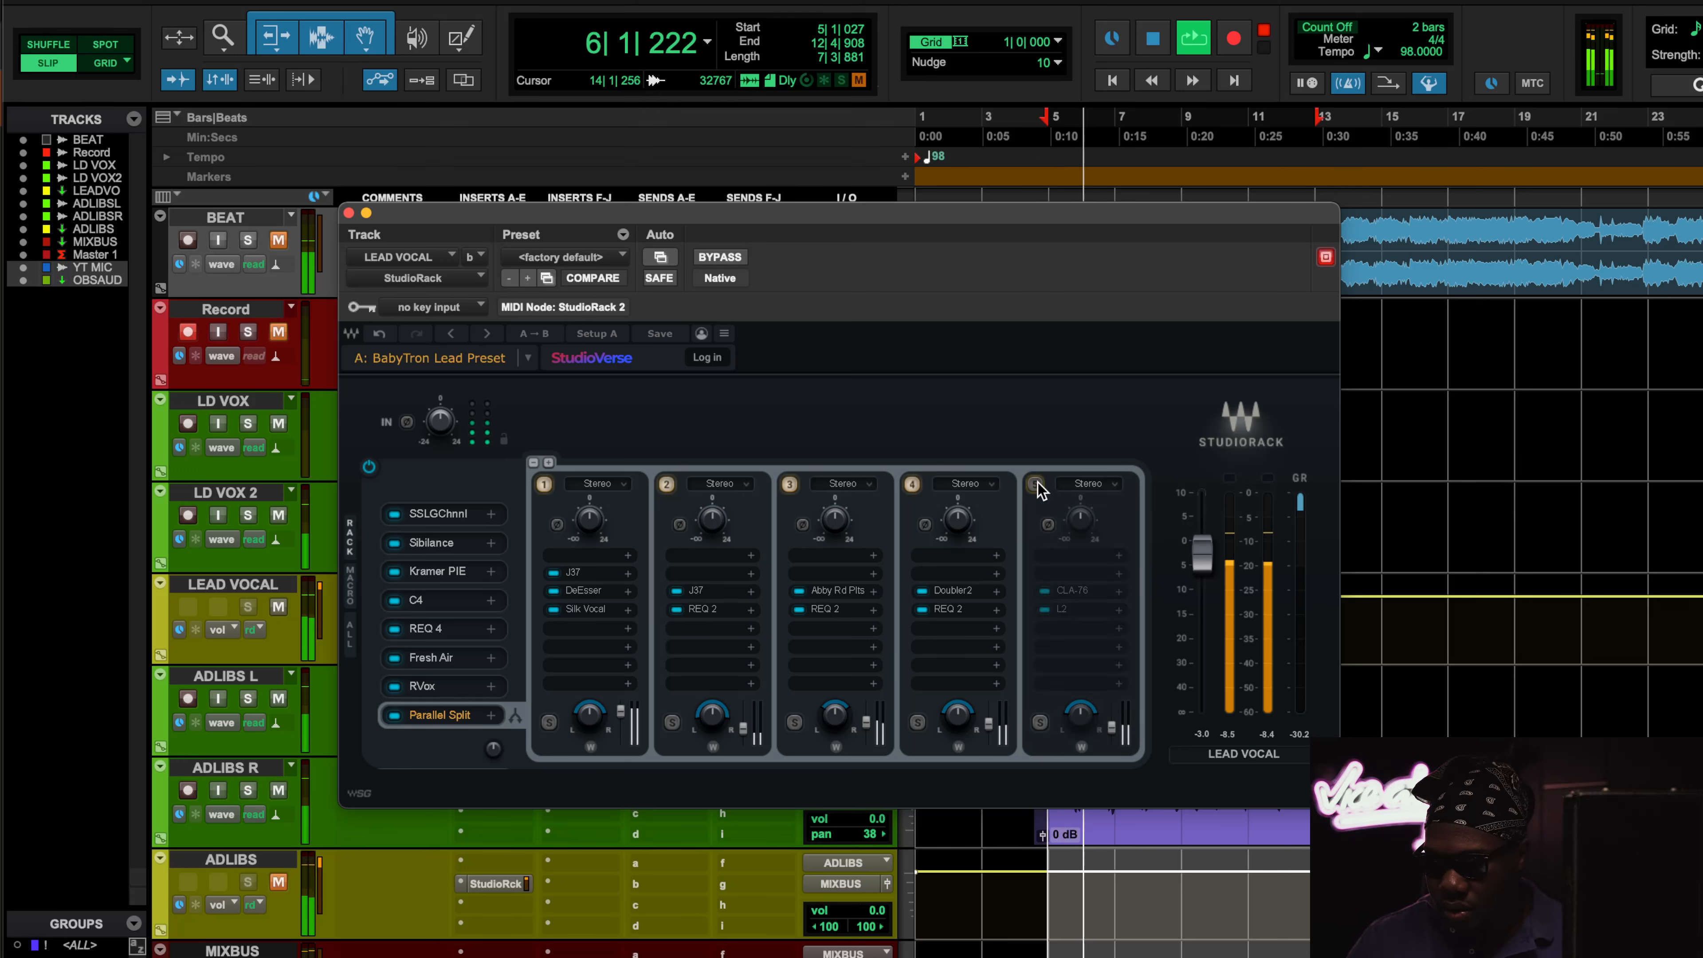
{"action": "left_click", "coordinate": [1035, 484]}
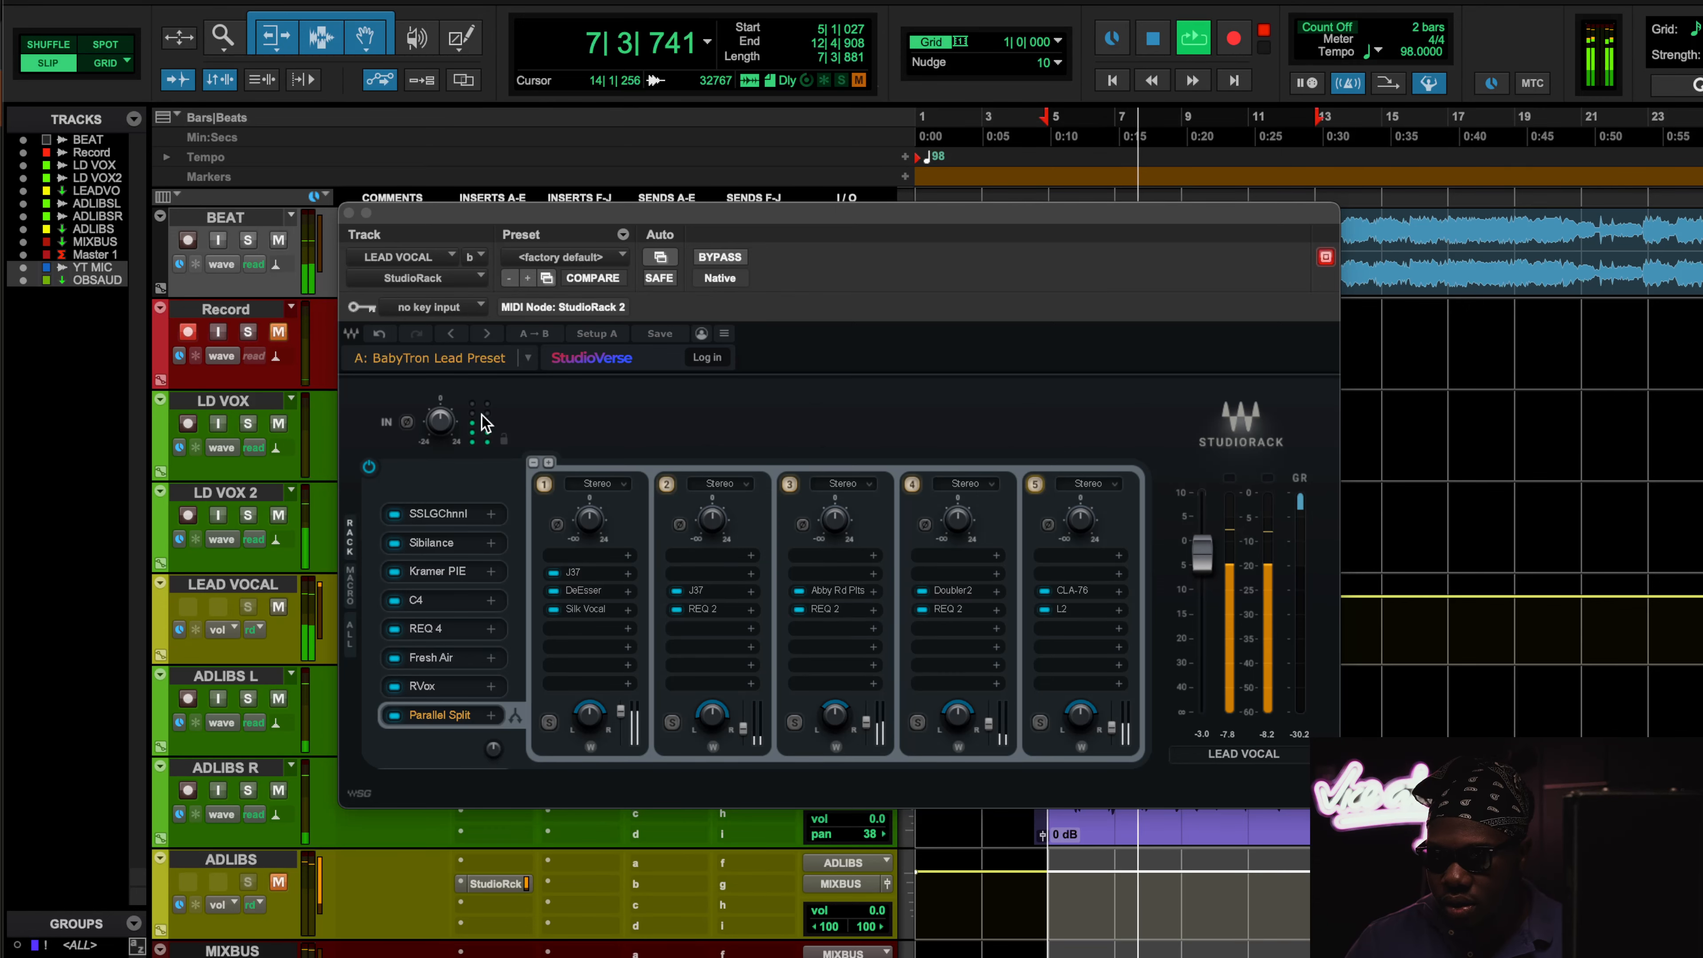
Step: Close the LEAD VOCAL rack and open the StudioRack insert on the ADLIBS track
{"action": "left_click", "coordinate": [349, 213]}
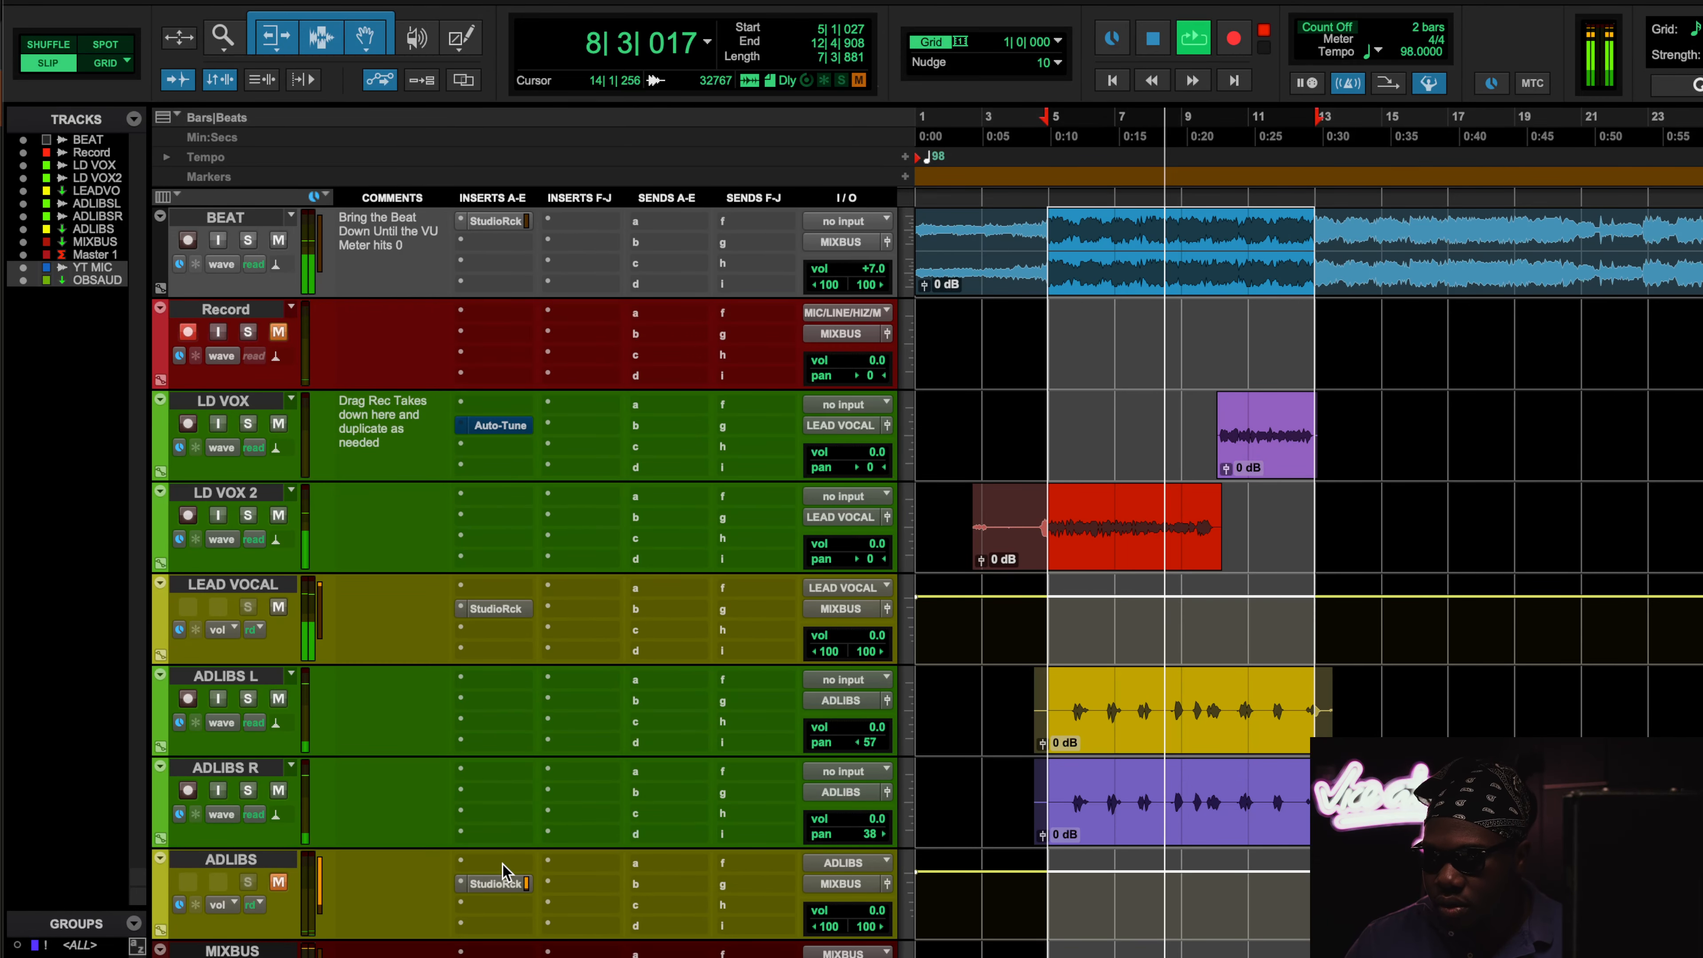
{"action": "left_click", "coordinate": [495, 883]}
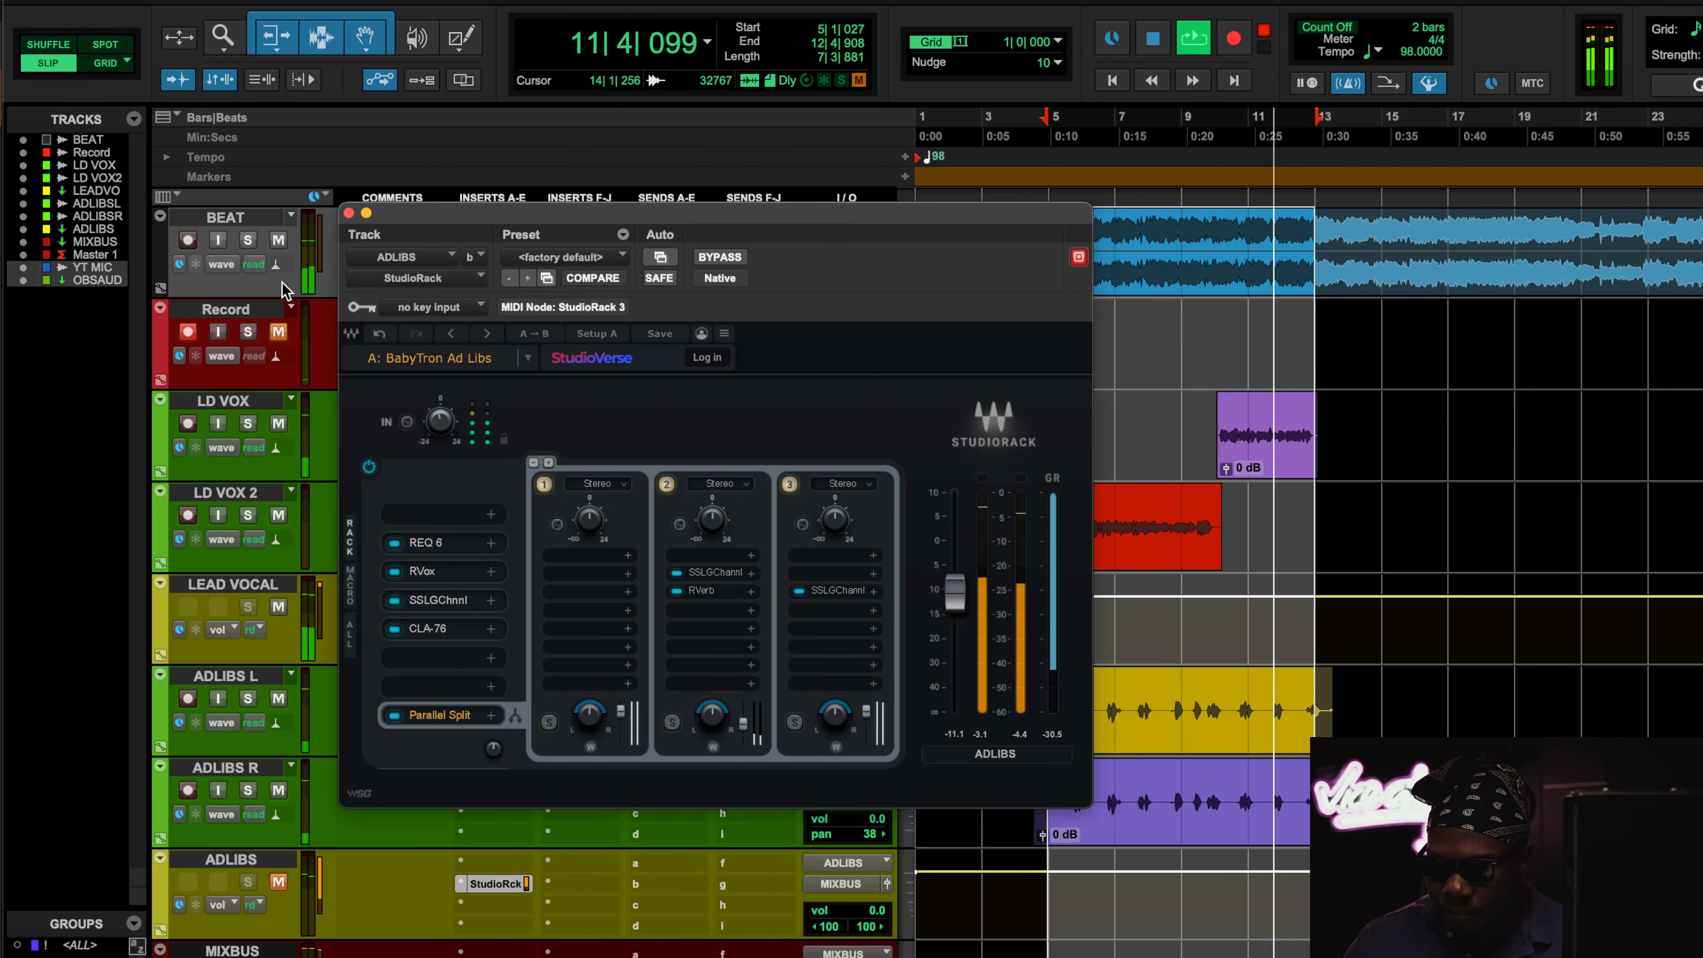
Step: Mute the BEAT track and audition the ad-libs with the slot 4 SSLGChannel of the ADLIBS rack open
{"action": "key", "text": "space"}
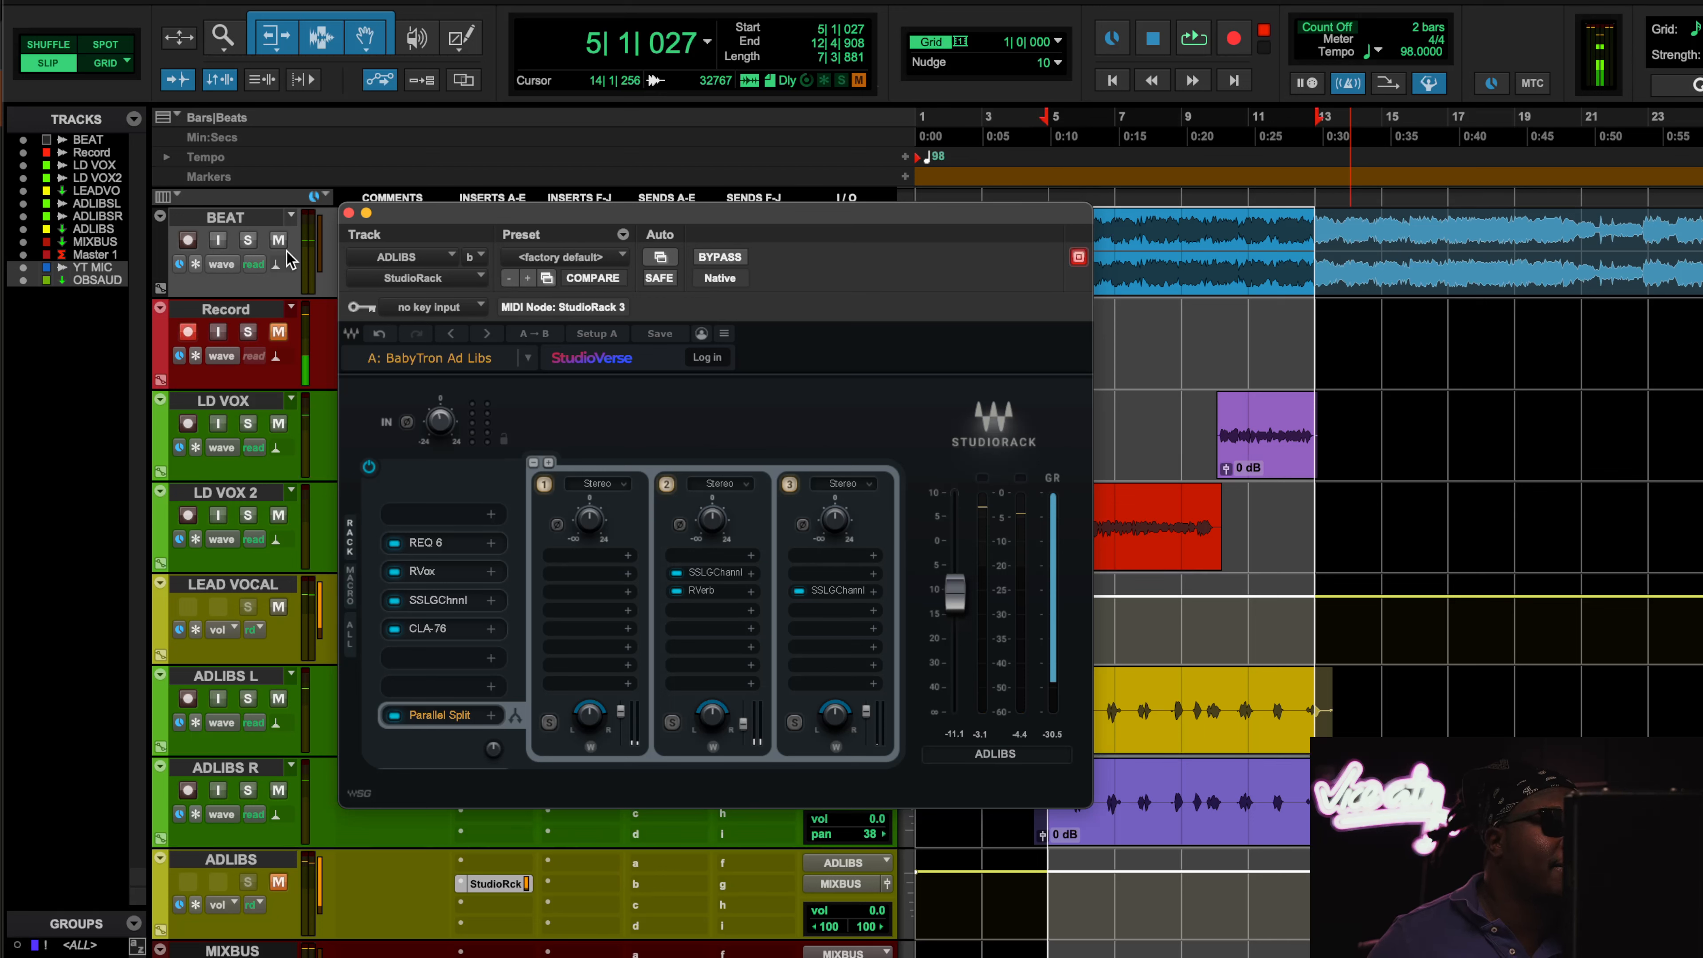
{"action": "left_click", "coordinate": [280, 241]}
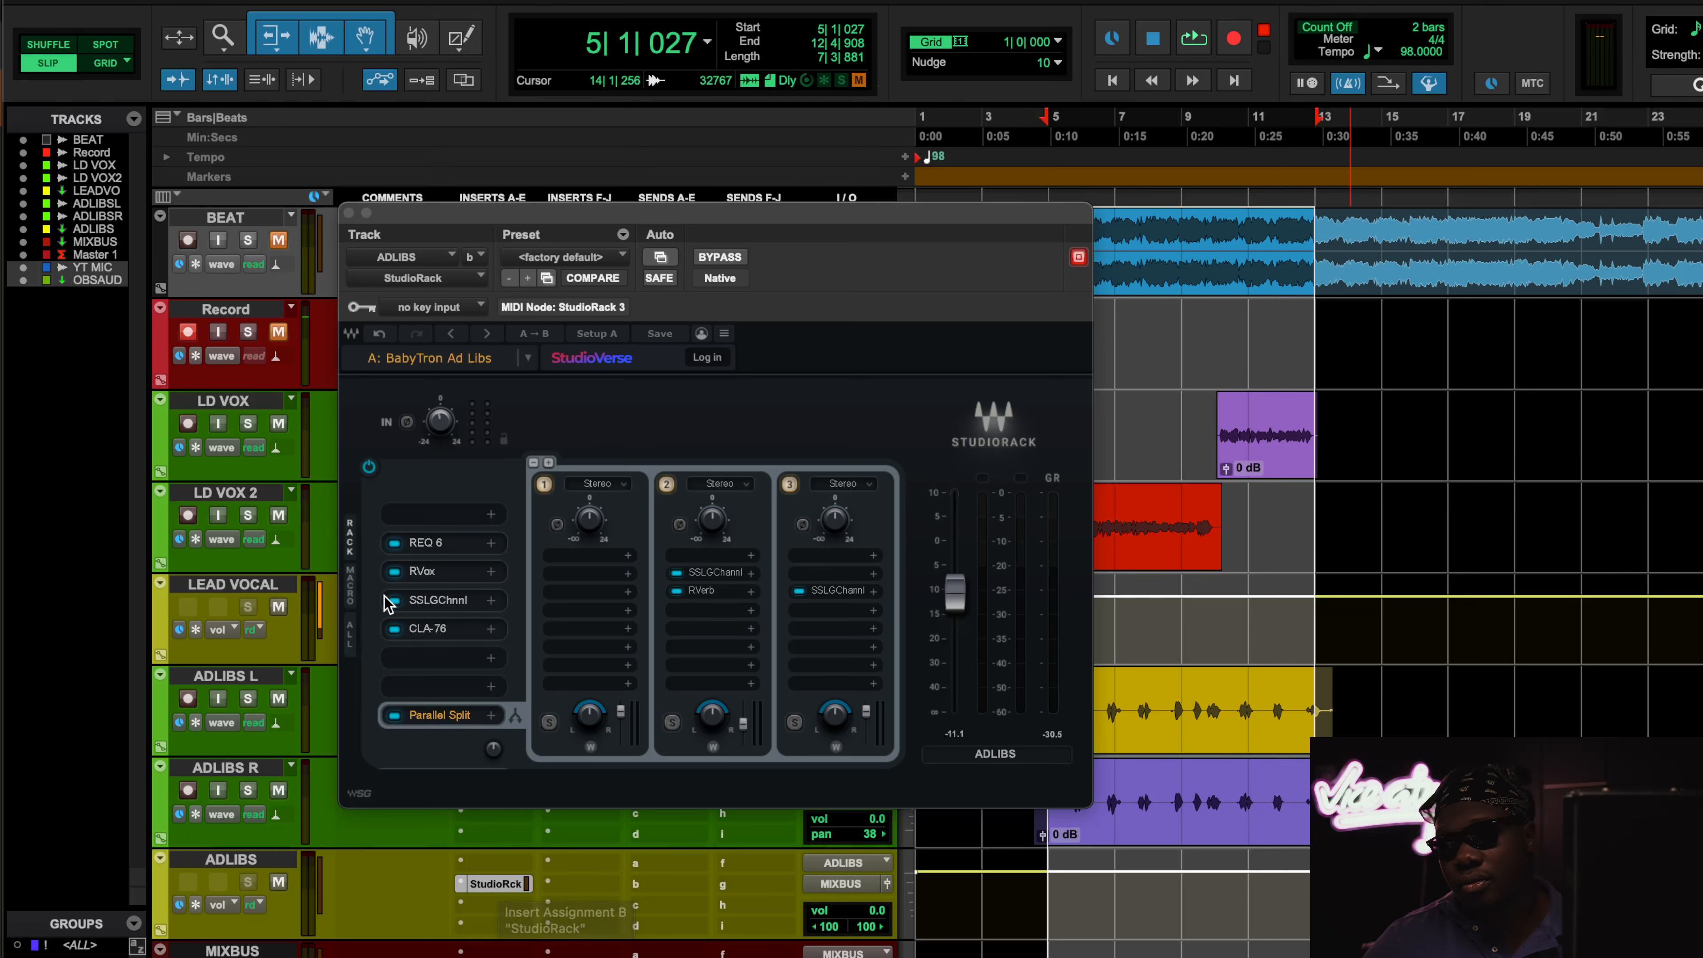
{"action": "left_click", "coordinate": [423, 599]}
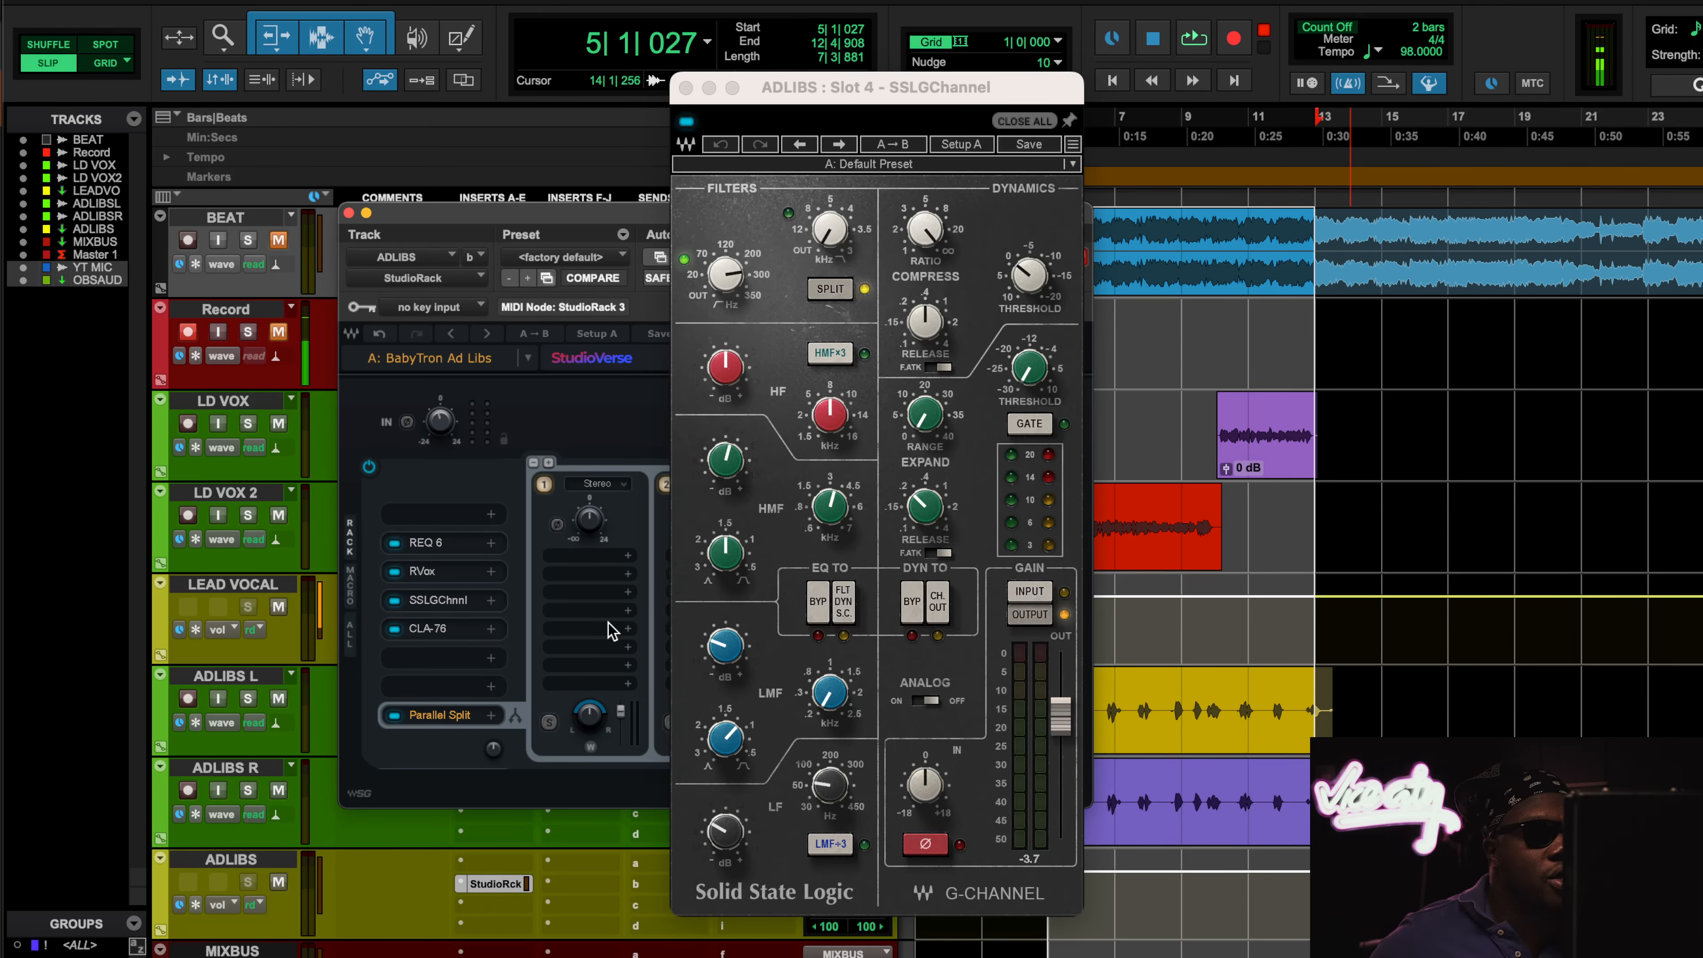
{"action": "key", "text": "space"}
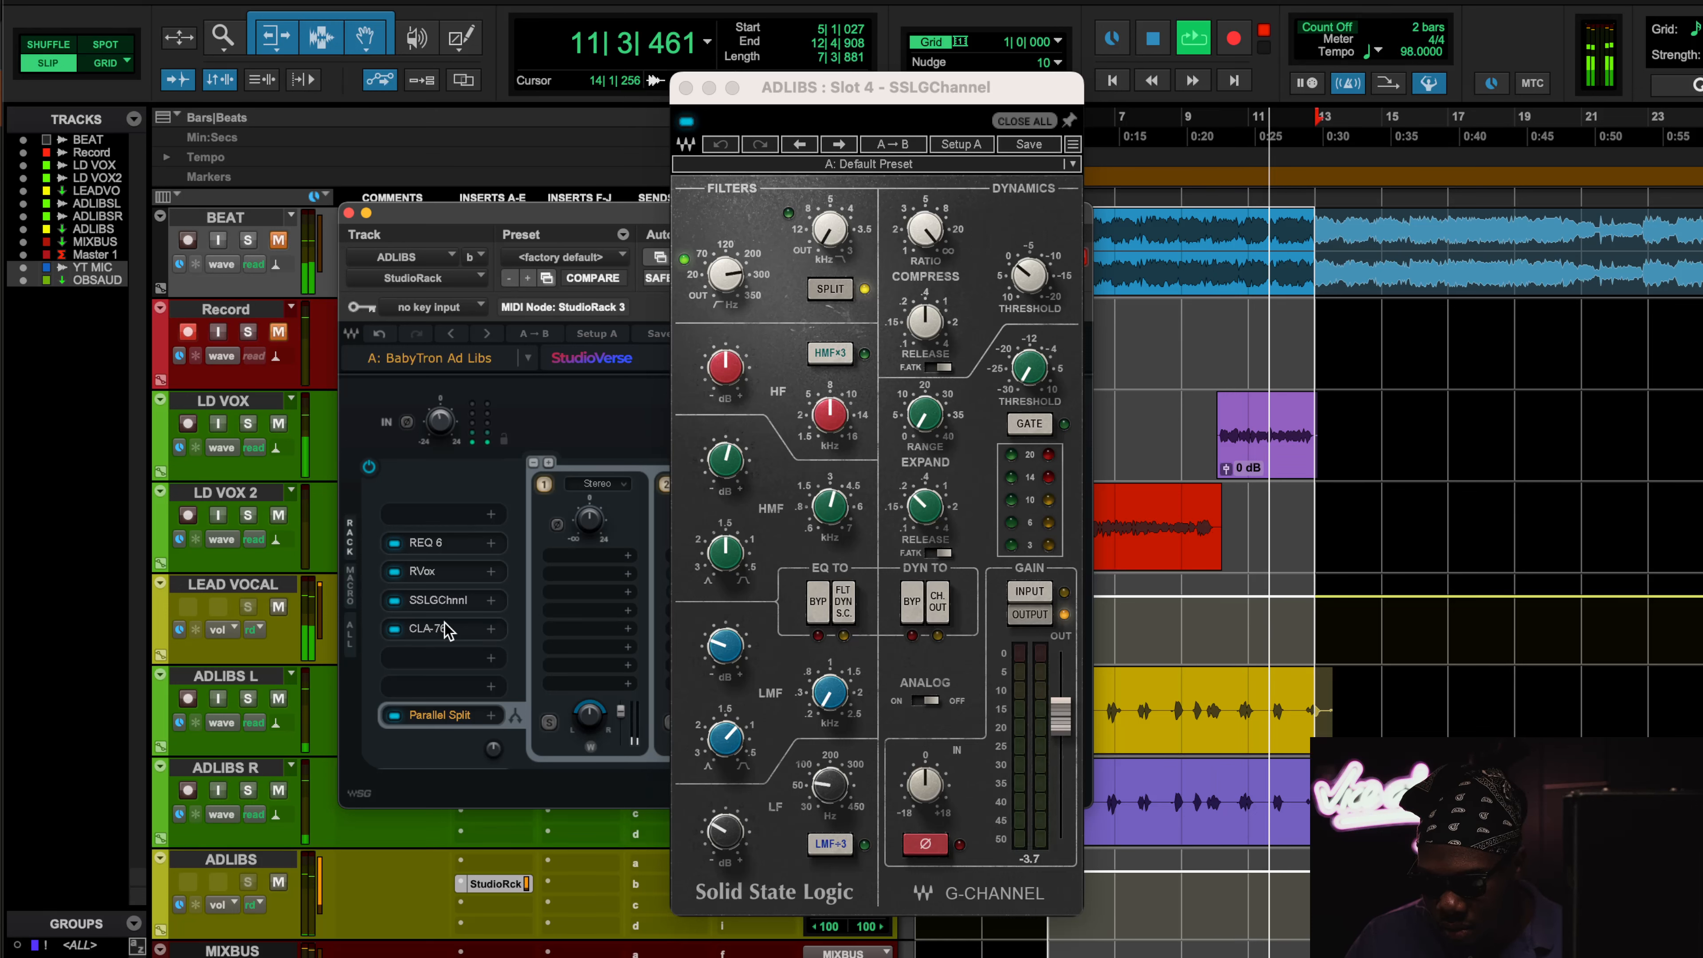
{"action": "key", "text": "space"}
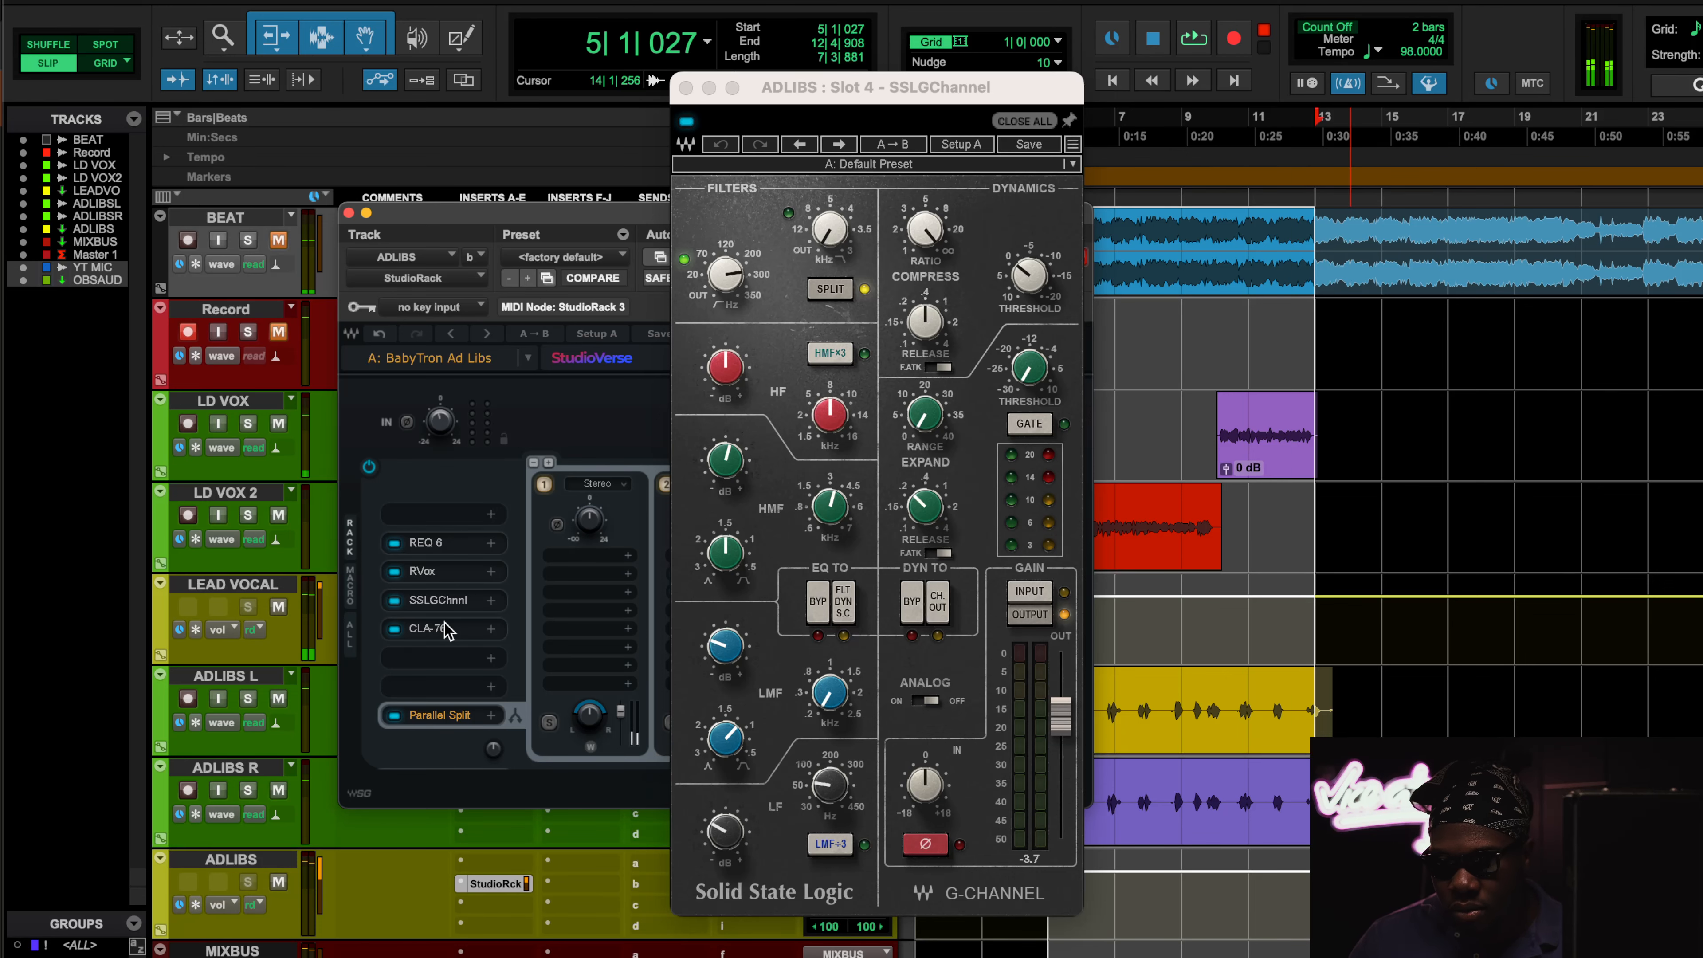
Step: View the settings of CLA-76, RVox and REQ 6 in the main chain of the ADLIBS rack
{"action": "left_click", "coordinate": [429, 628]}
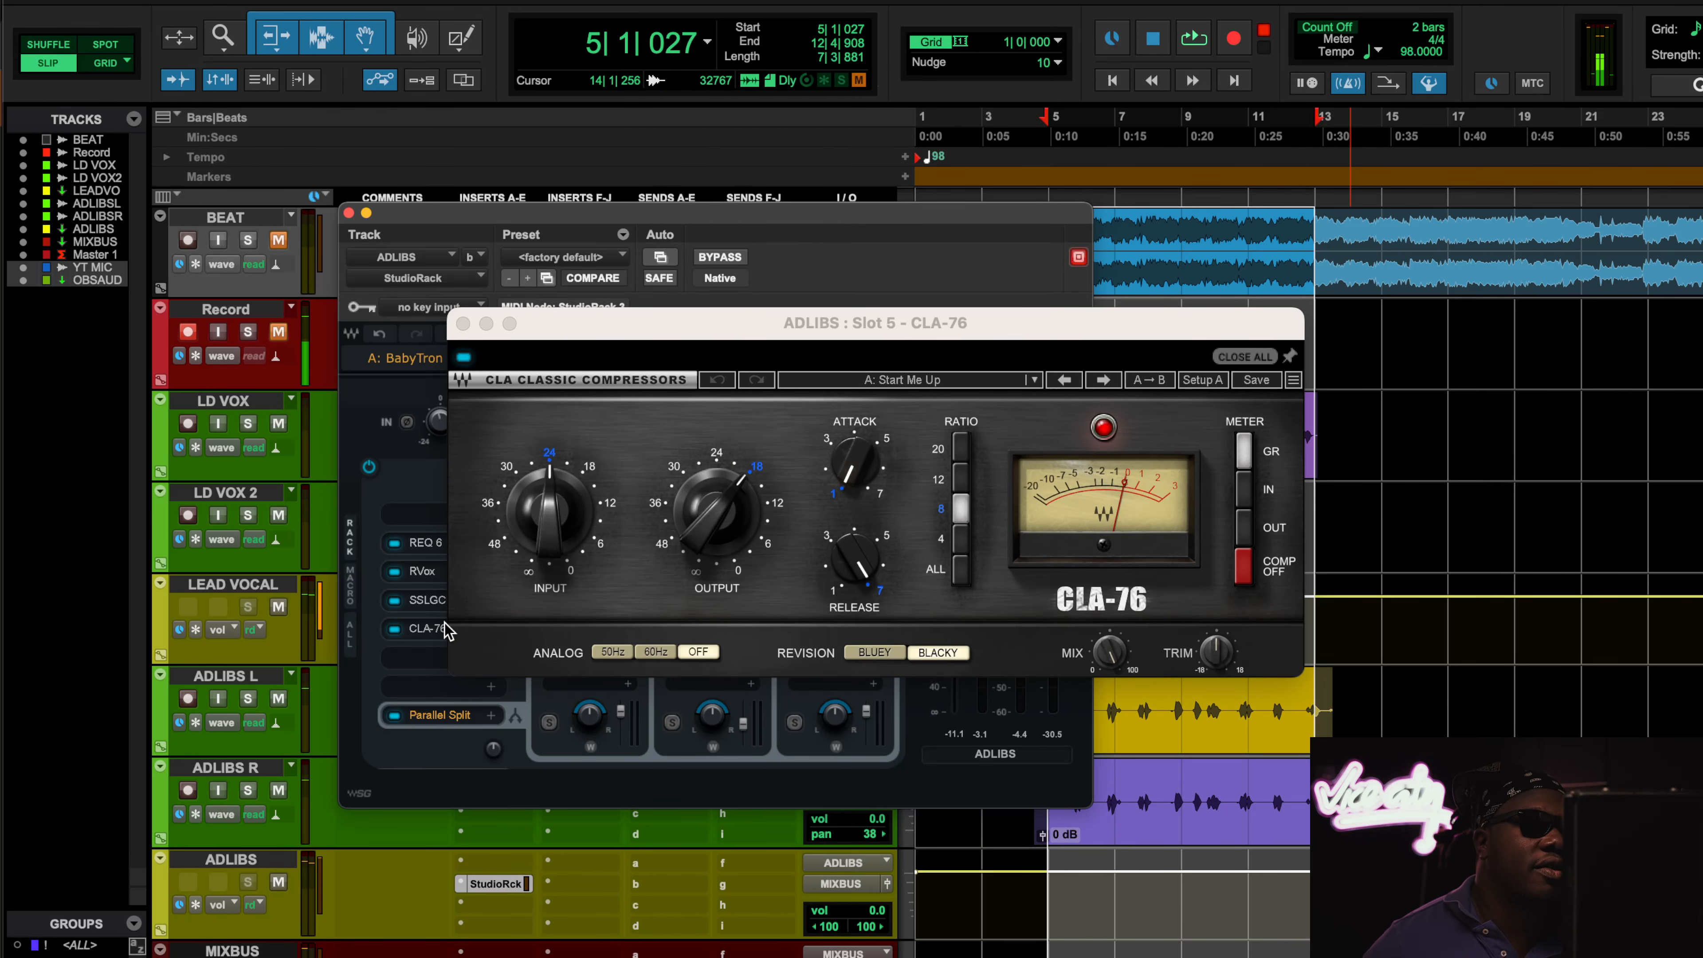
{"action": "left_click", "coordinate": [421, 571]}
{"action": "left_click", "coordinate": [429, 544]}
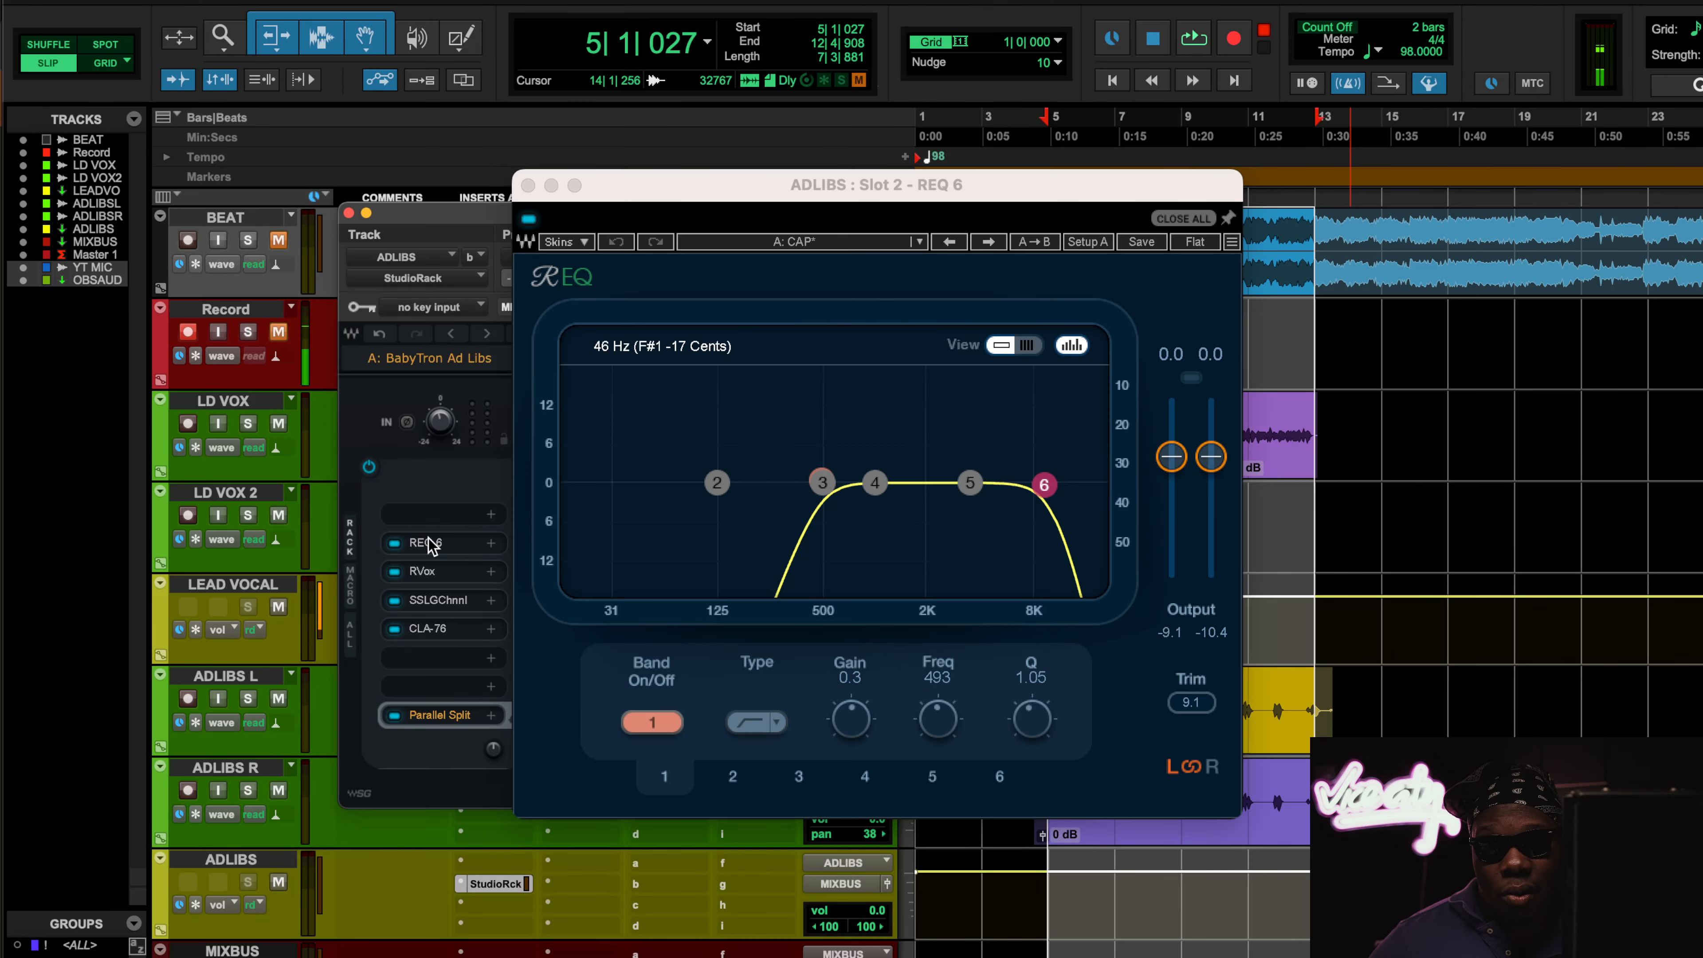
Step: Compare the ad-libs with the slot 5 CLA-76 off and on during playback, then close the compressor with it left on
{"action": "left_click", "coordinate": [453, 629]}
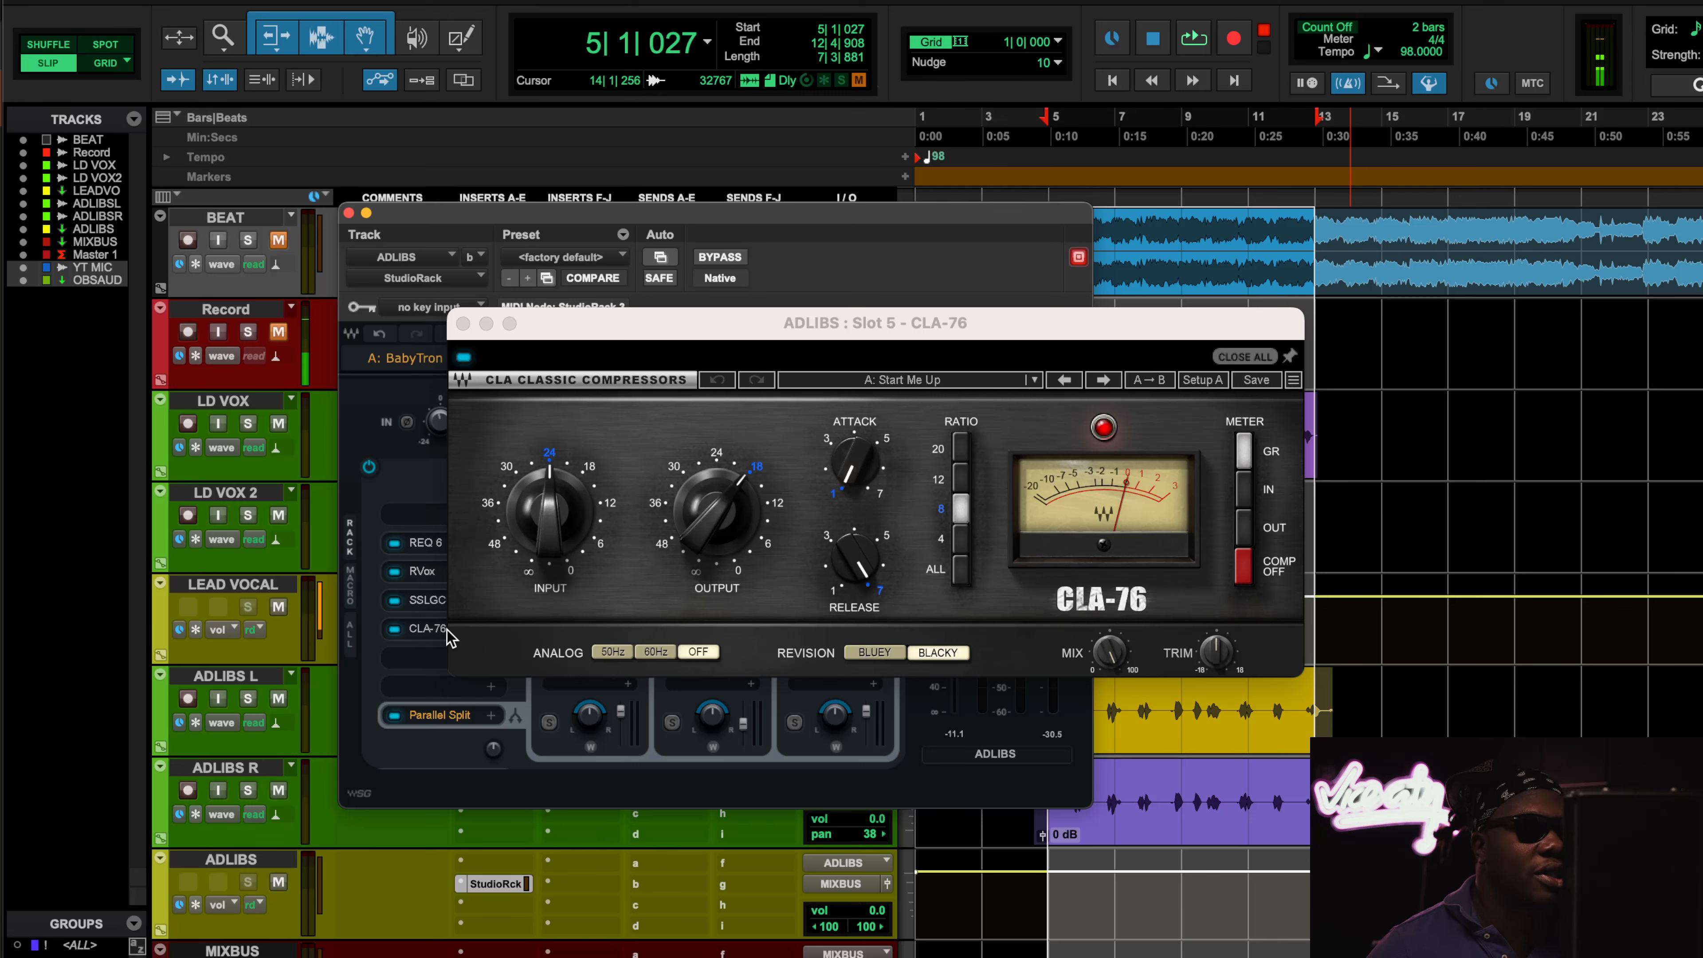
{"action": "key", "text": "space"}
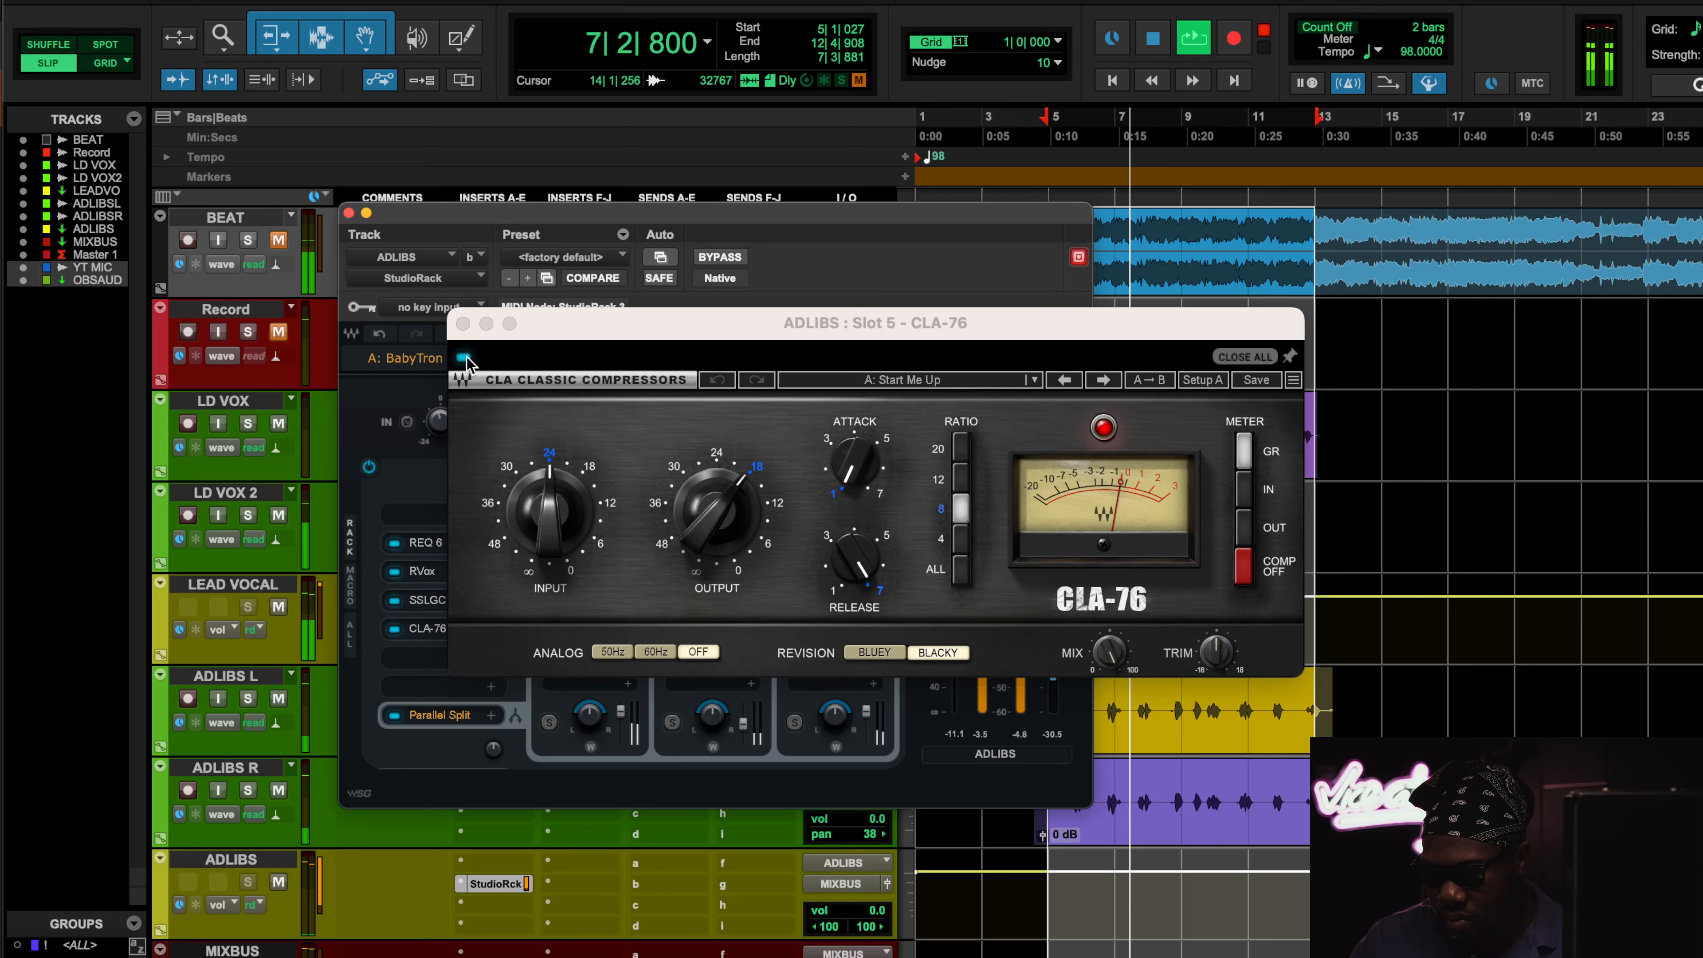
{"action": "left_click", "coordinate": [462, 357]}
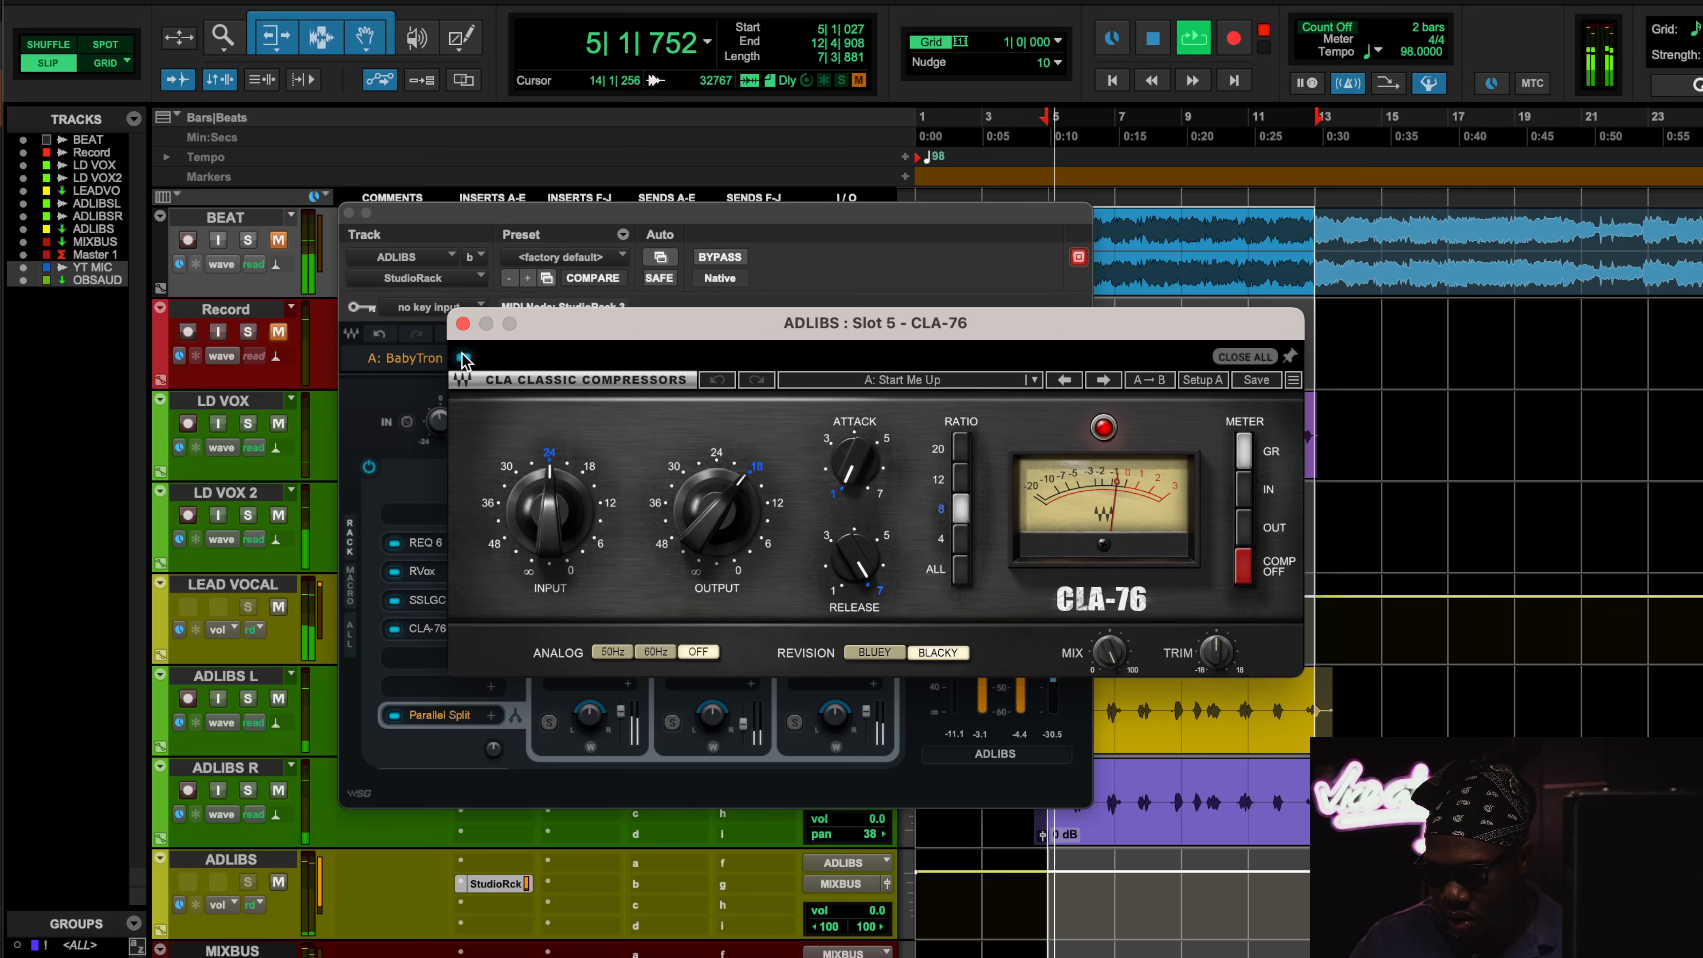
{"action": "left_click", "coordinate": [465, 360]}
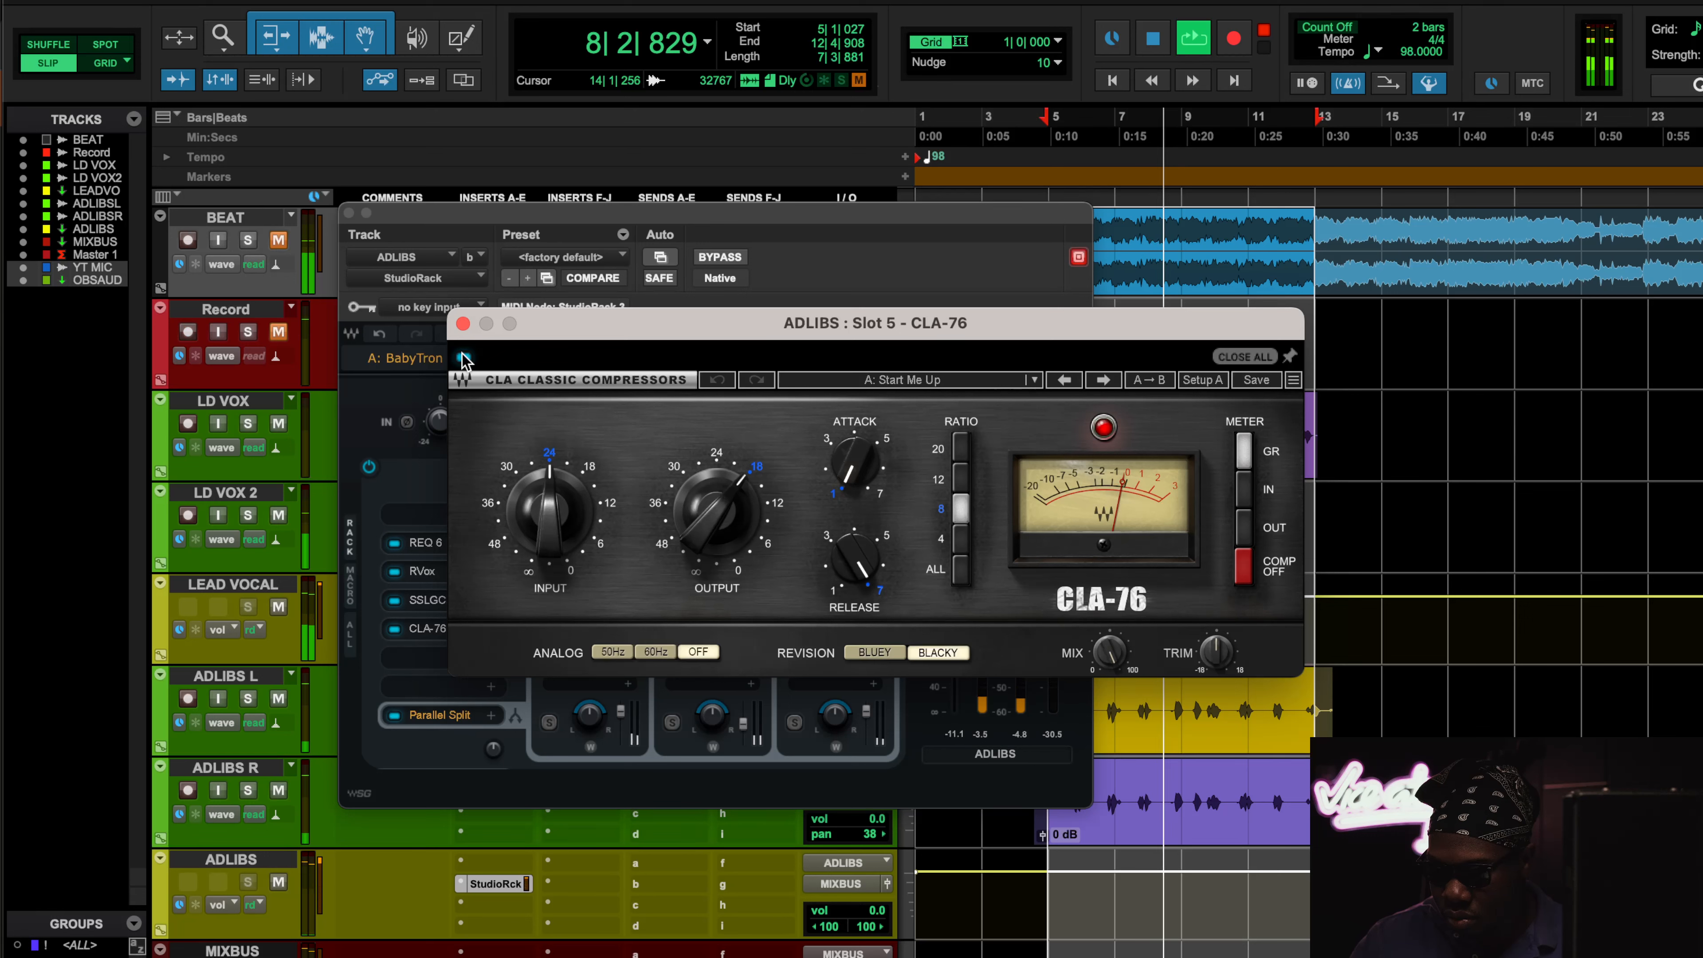
{"action": "left_click", "coordinate": [462, 326]}
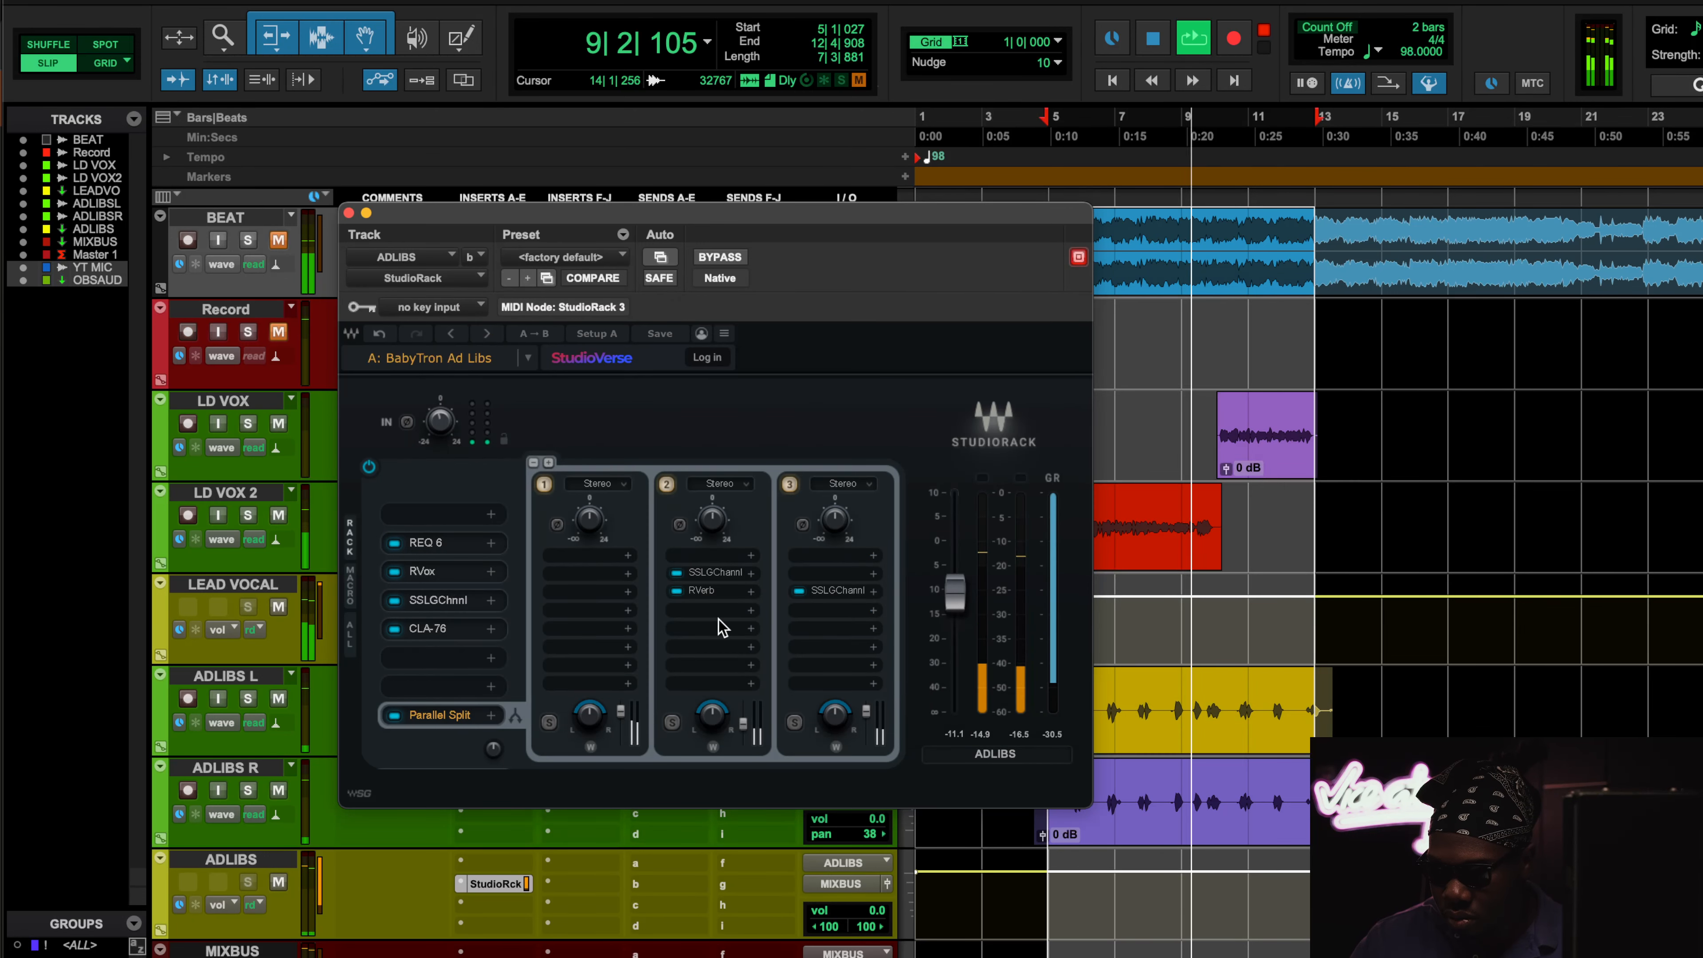
Step: Examine SSLGChannel and RVerb in parallel chain 2 of the ADLIBS rack, stopping playback and closing both plugins
{"action": "left_click", "coordinate": [438, 599]}
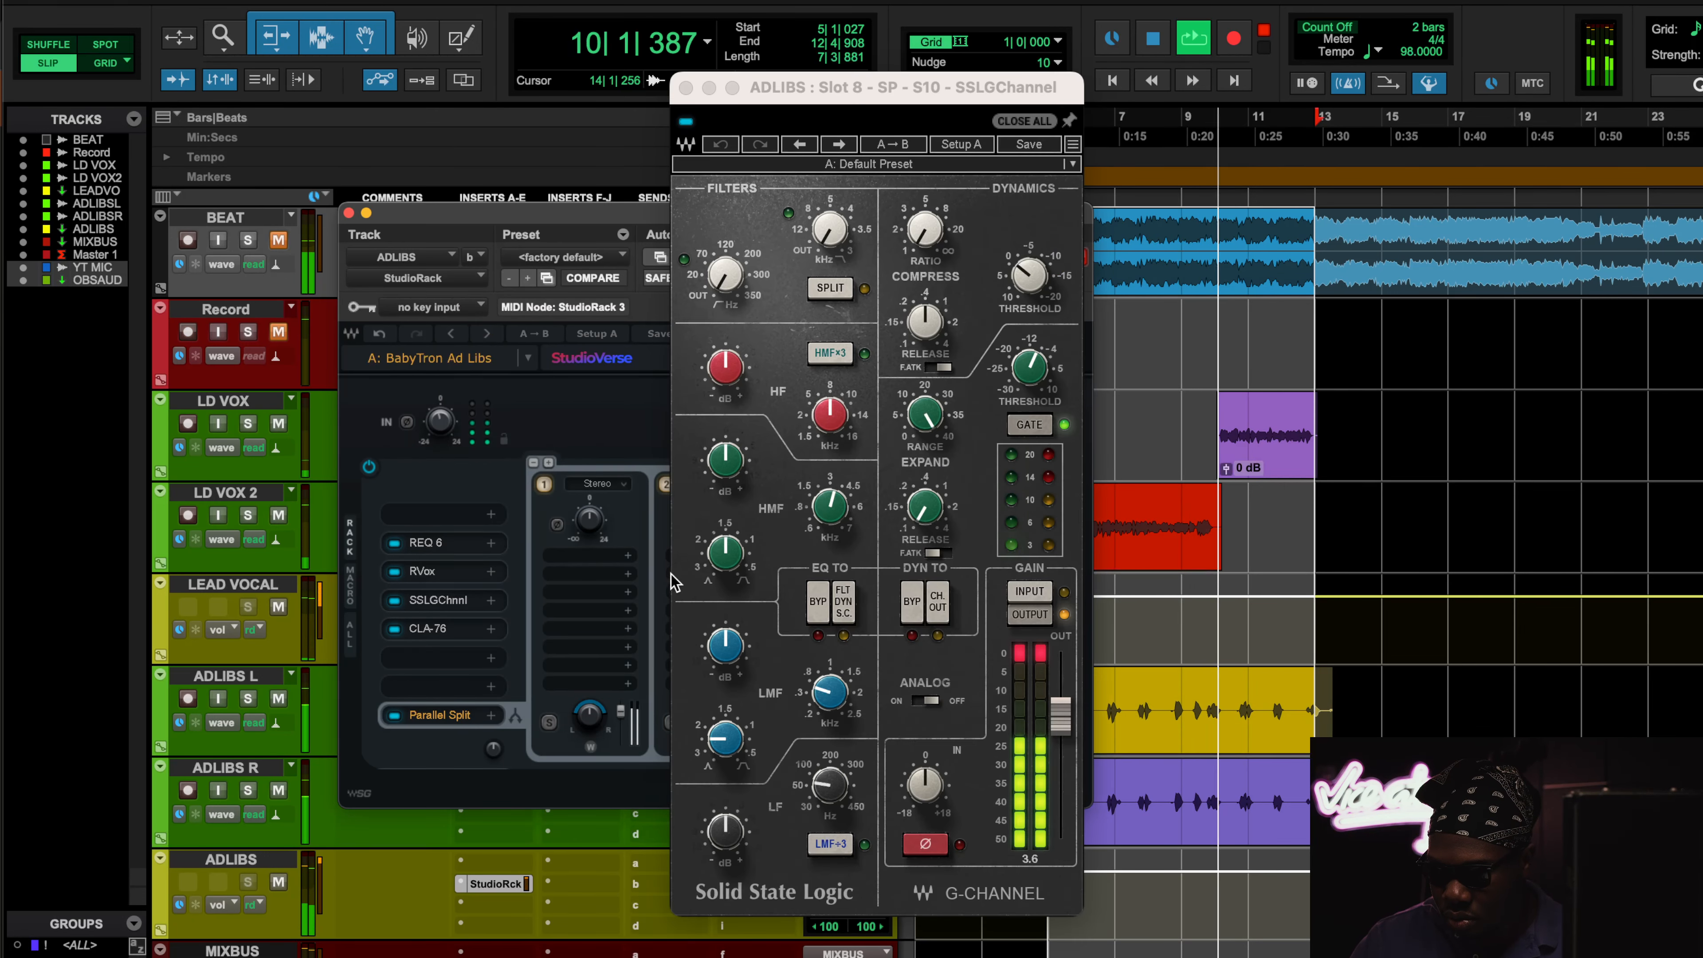
{"action": "key", "text": "space"}
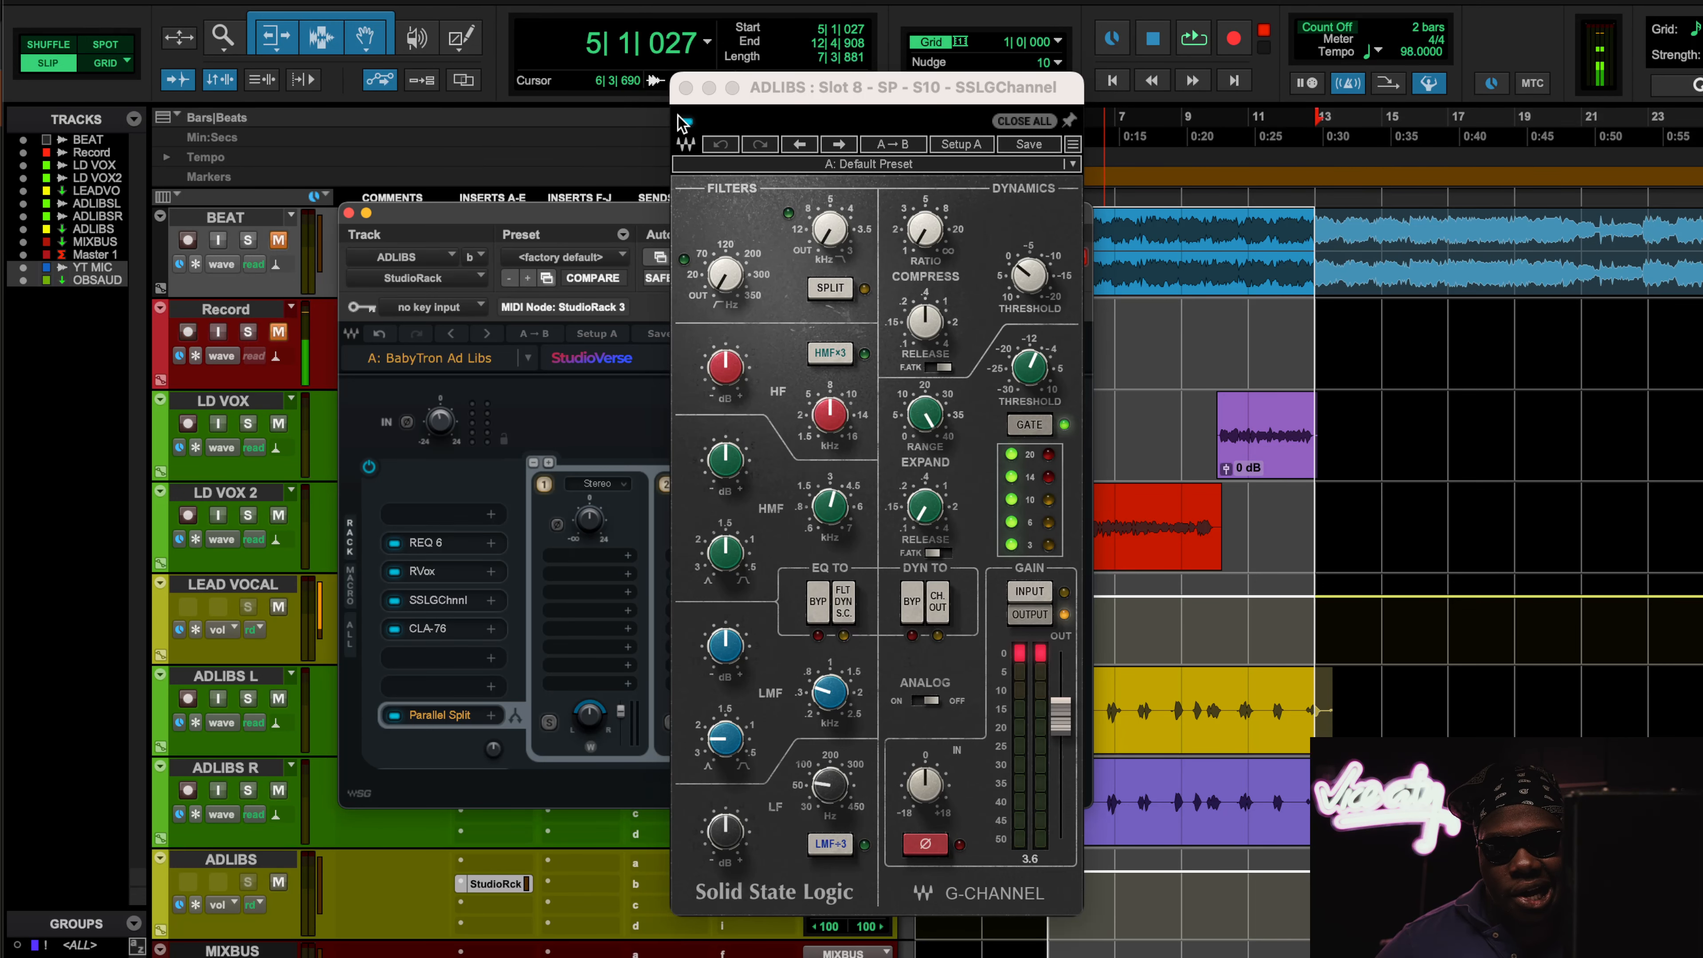
{"action": "left_click", "coordinate": [685, 88]}
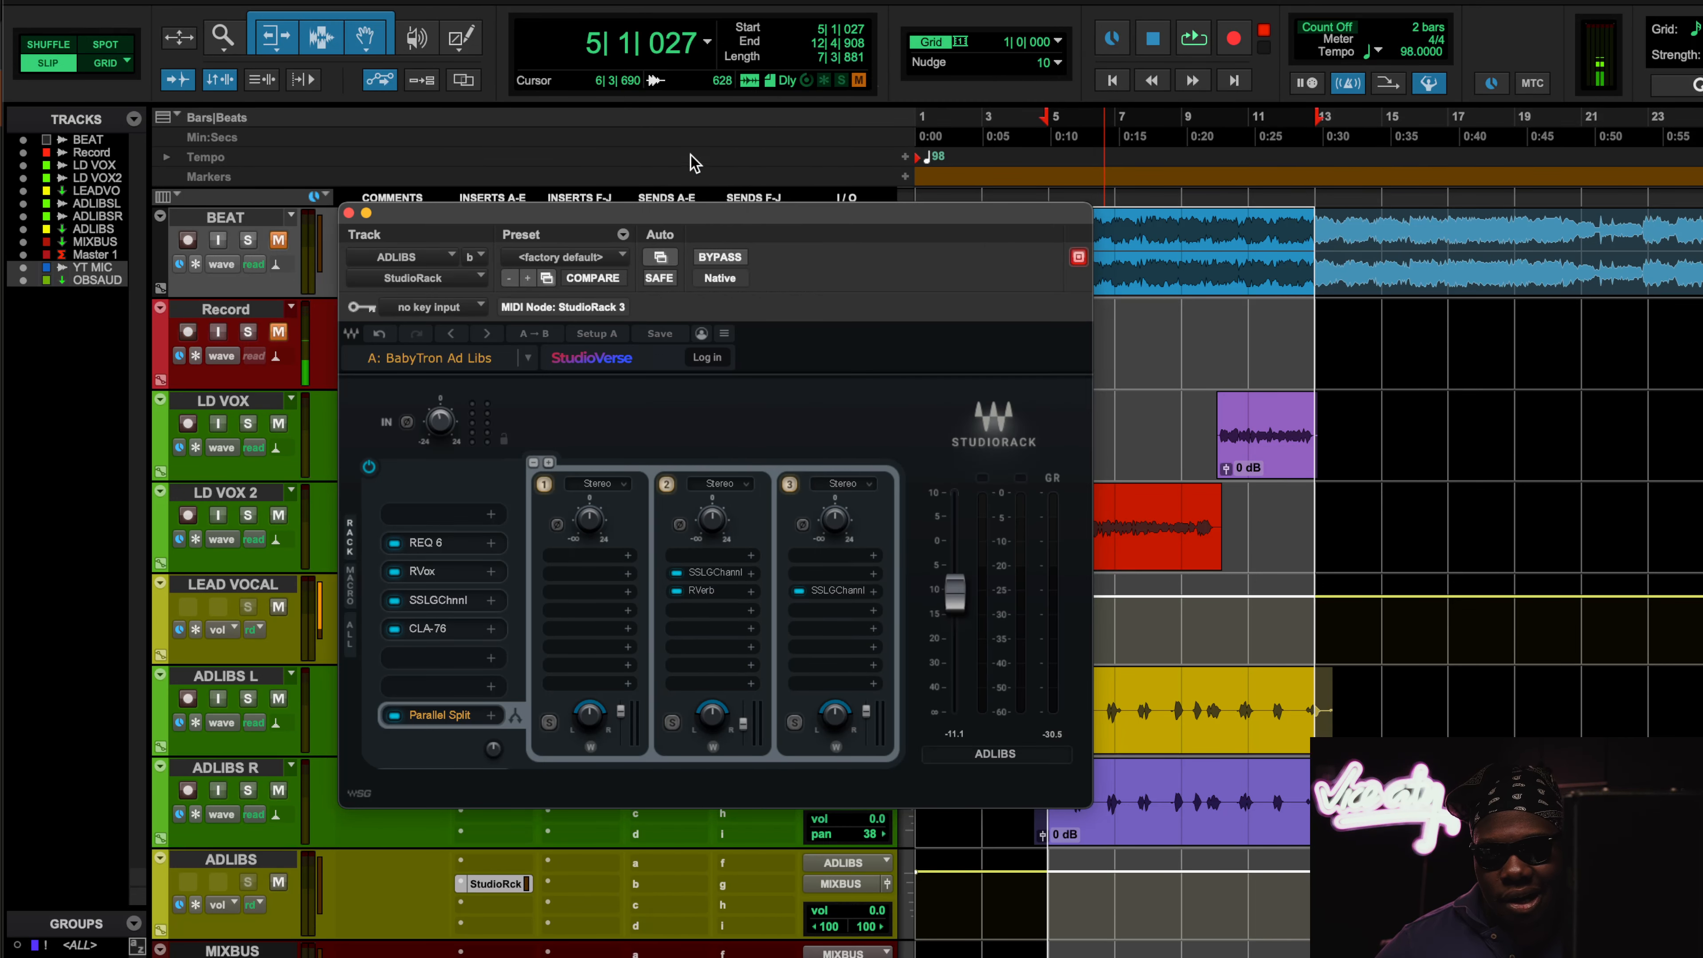
{"action": "left_click", "coordinate": [697, 592]}
{"action": "left_click", "coordinate": [529, 210]}
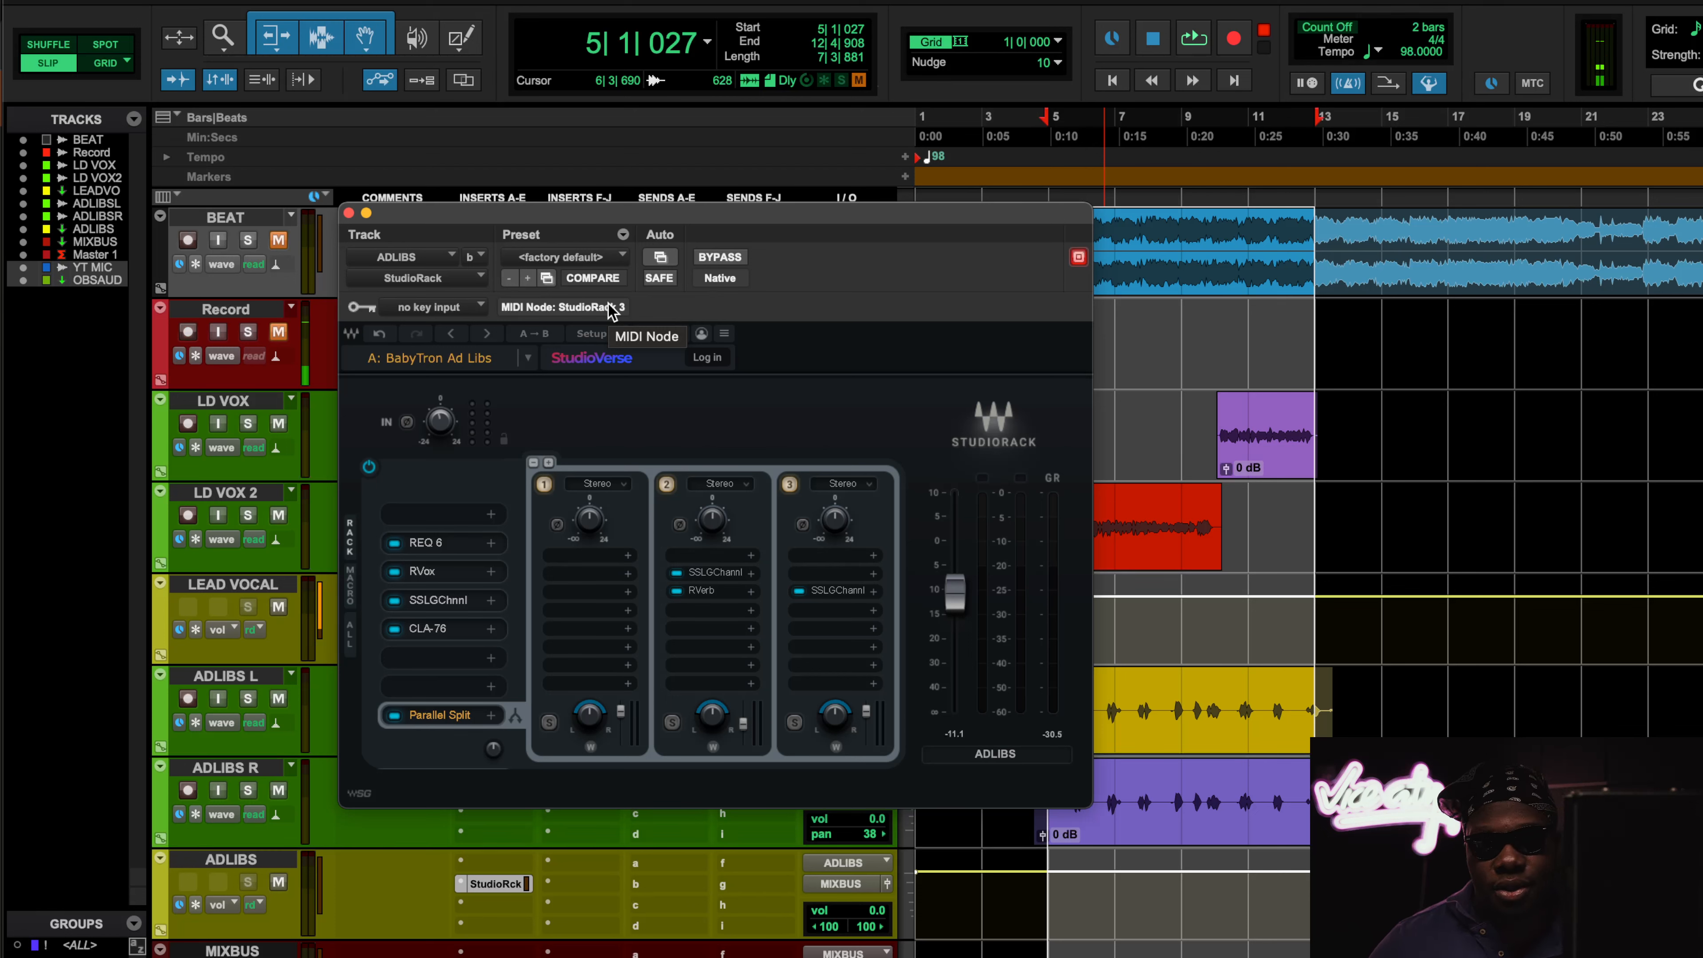
Step: Audition the ad-libs with SSLGChannel in parallel chain 3 open, then close the plugin and stop playback
{"action": "left_click", "coordinate": [838, 590]}
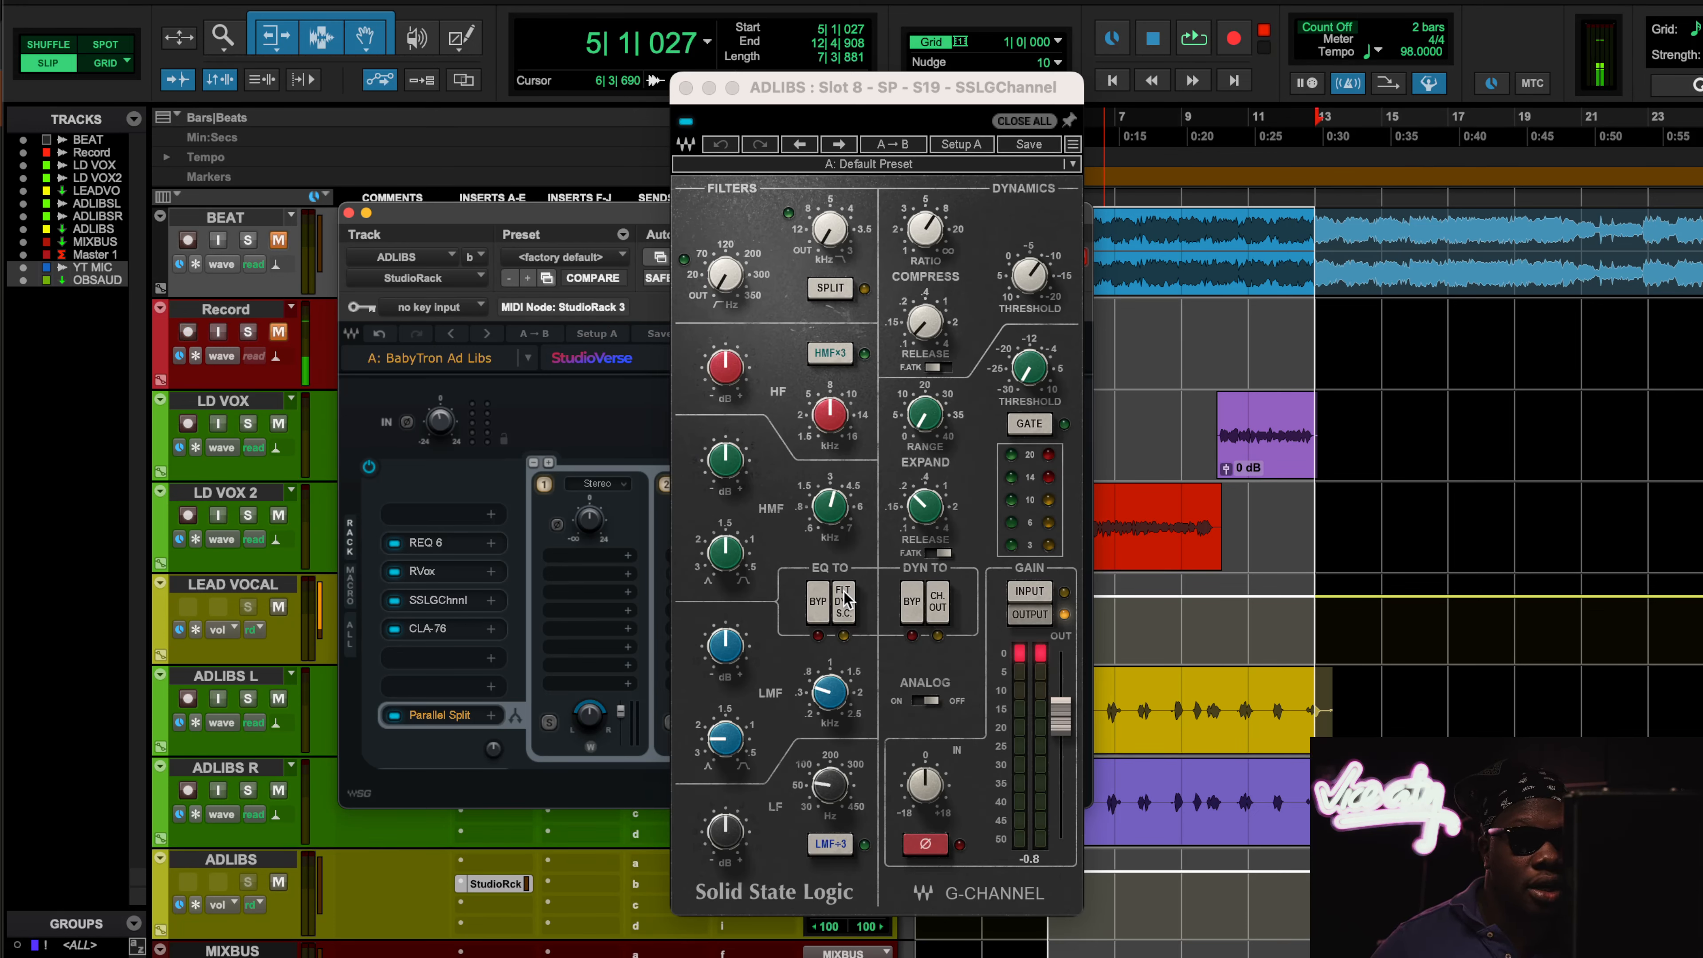
{"action": "key", "text": "space"}
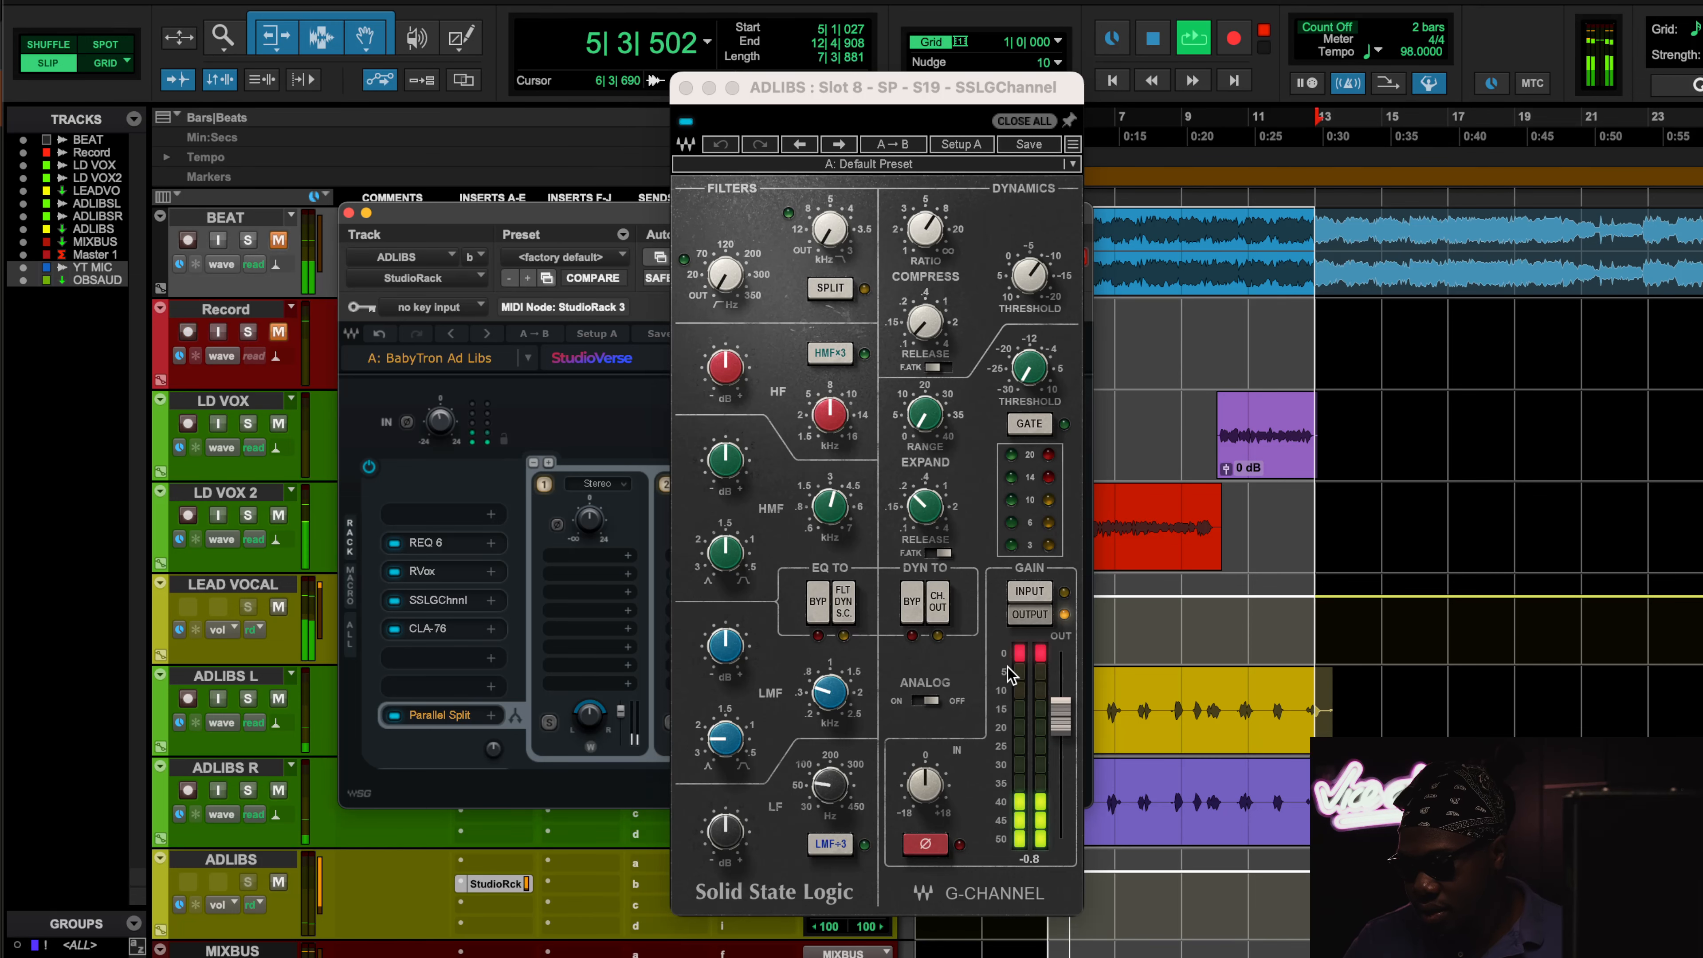
{"action": "left_click", "coordinate": [1021, 656]}
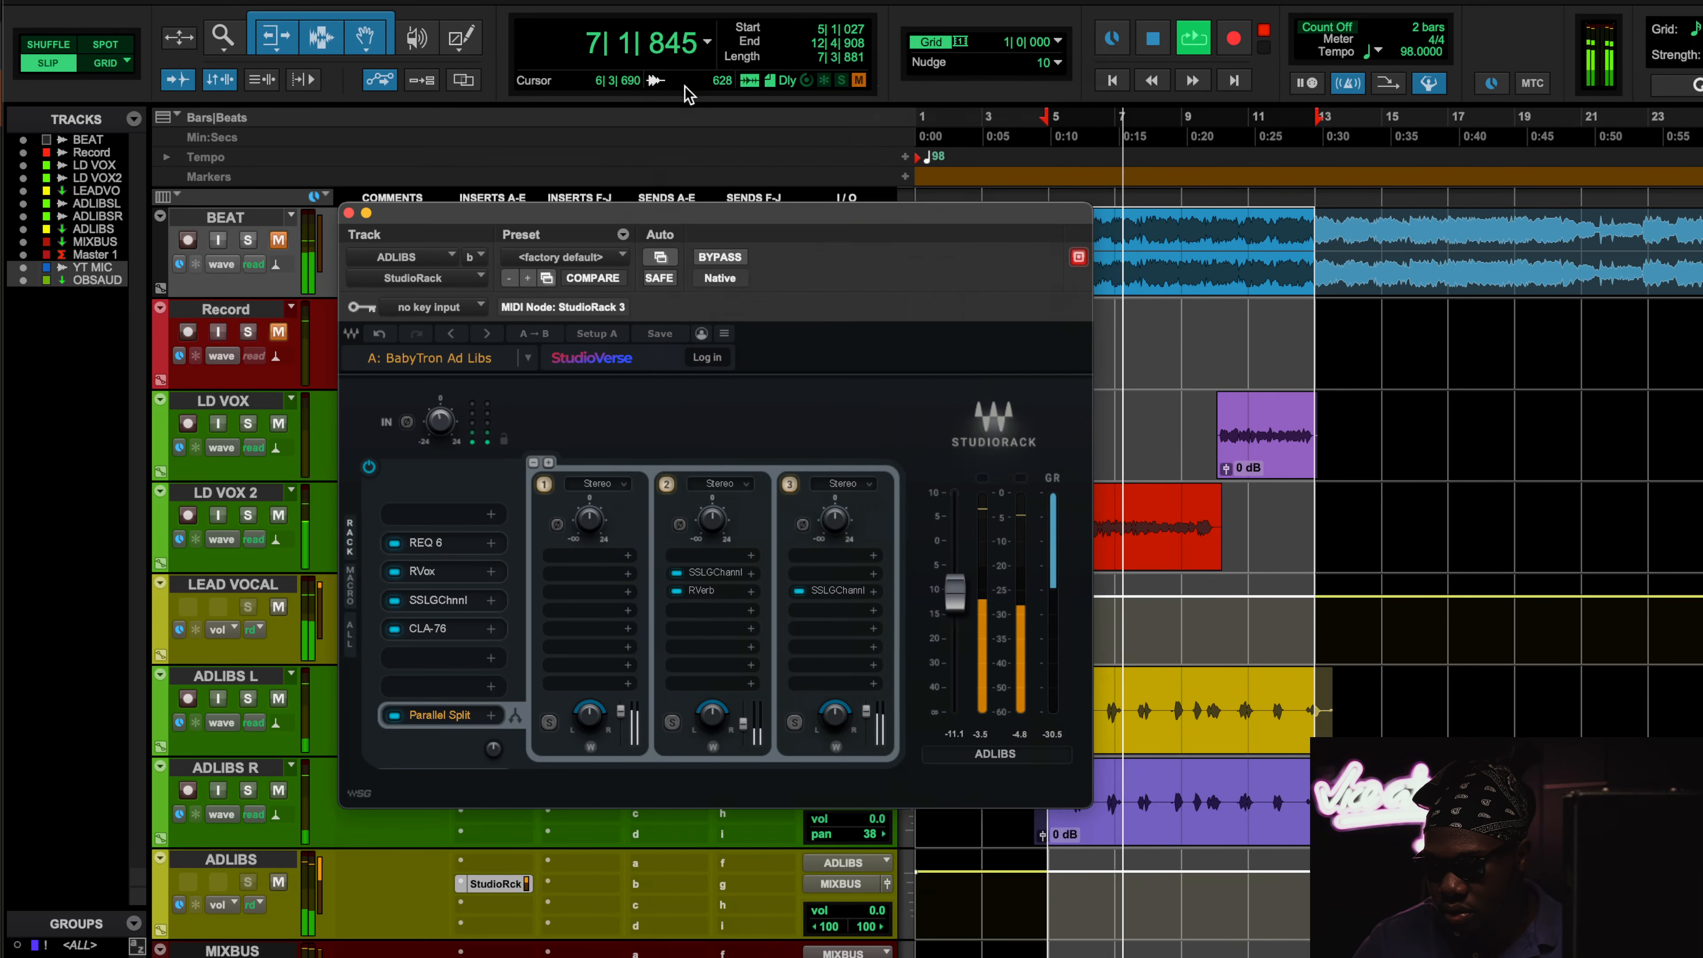
{"action": "left_click", "coordinate": [686, 89]}
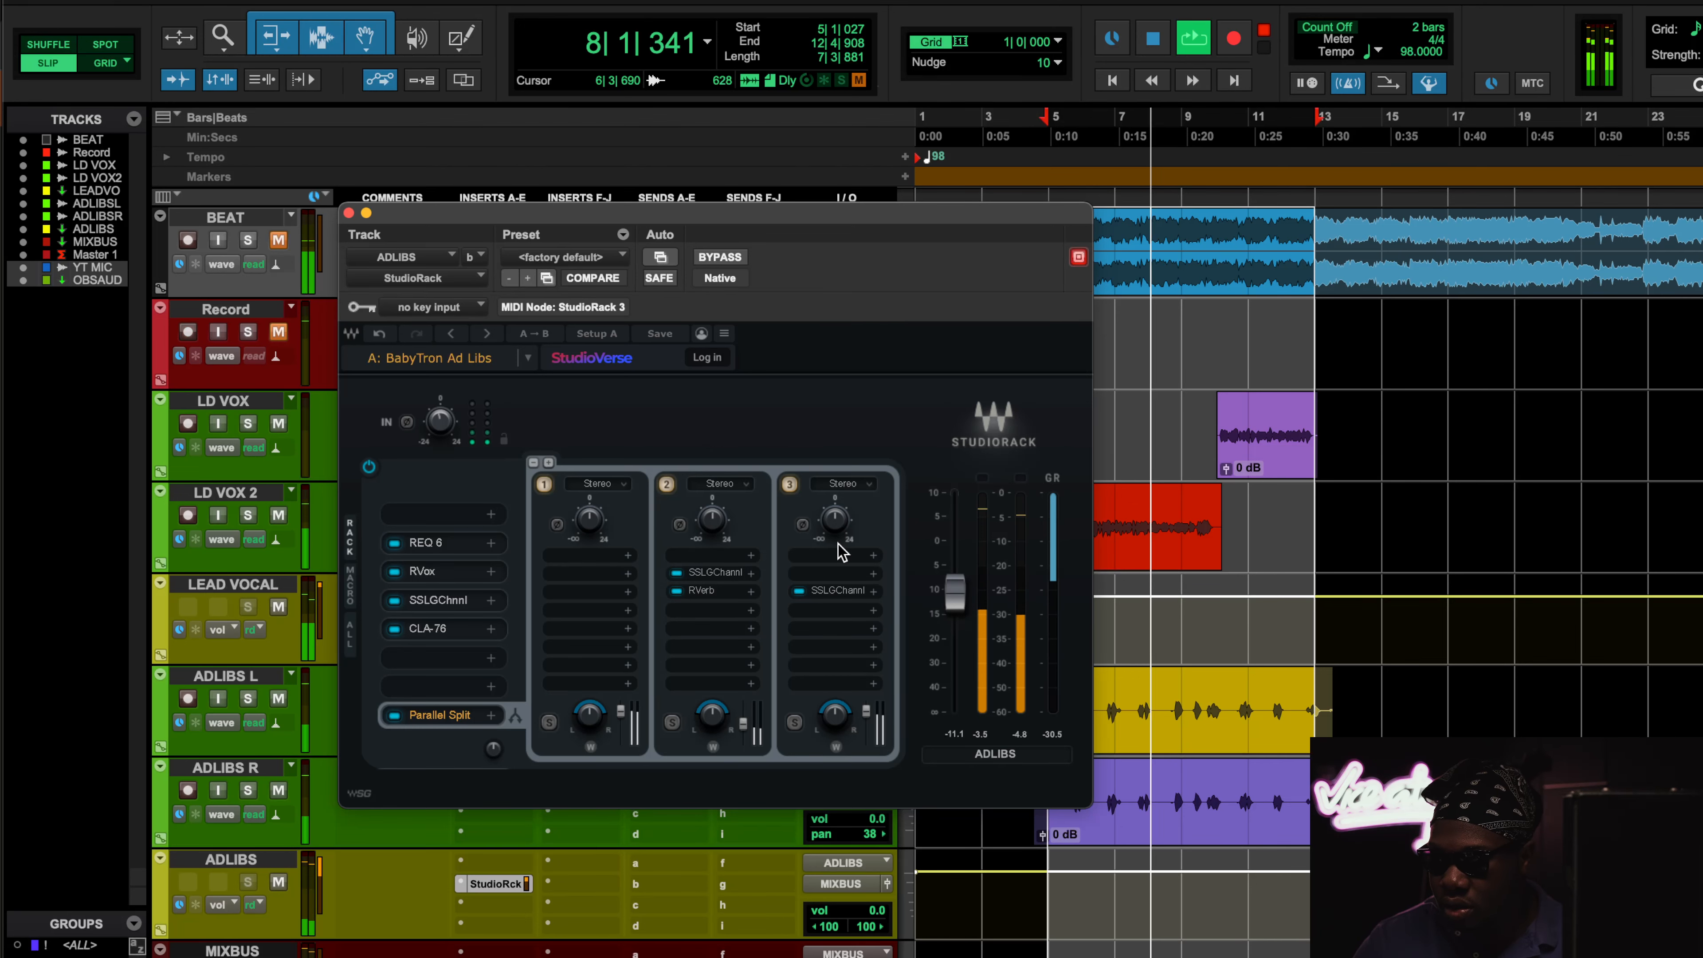
{"action": "key", "text": "space"}
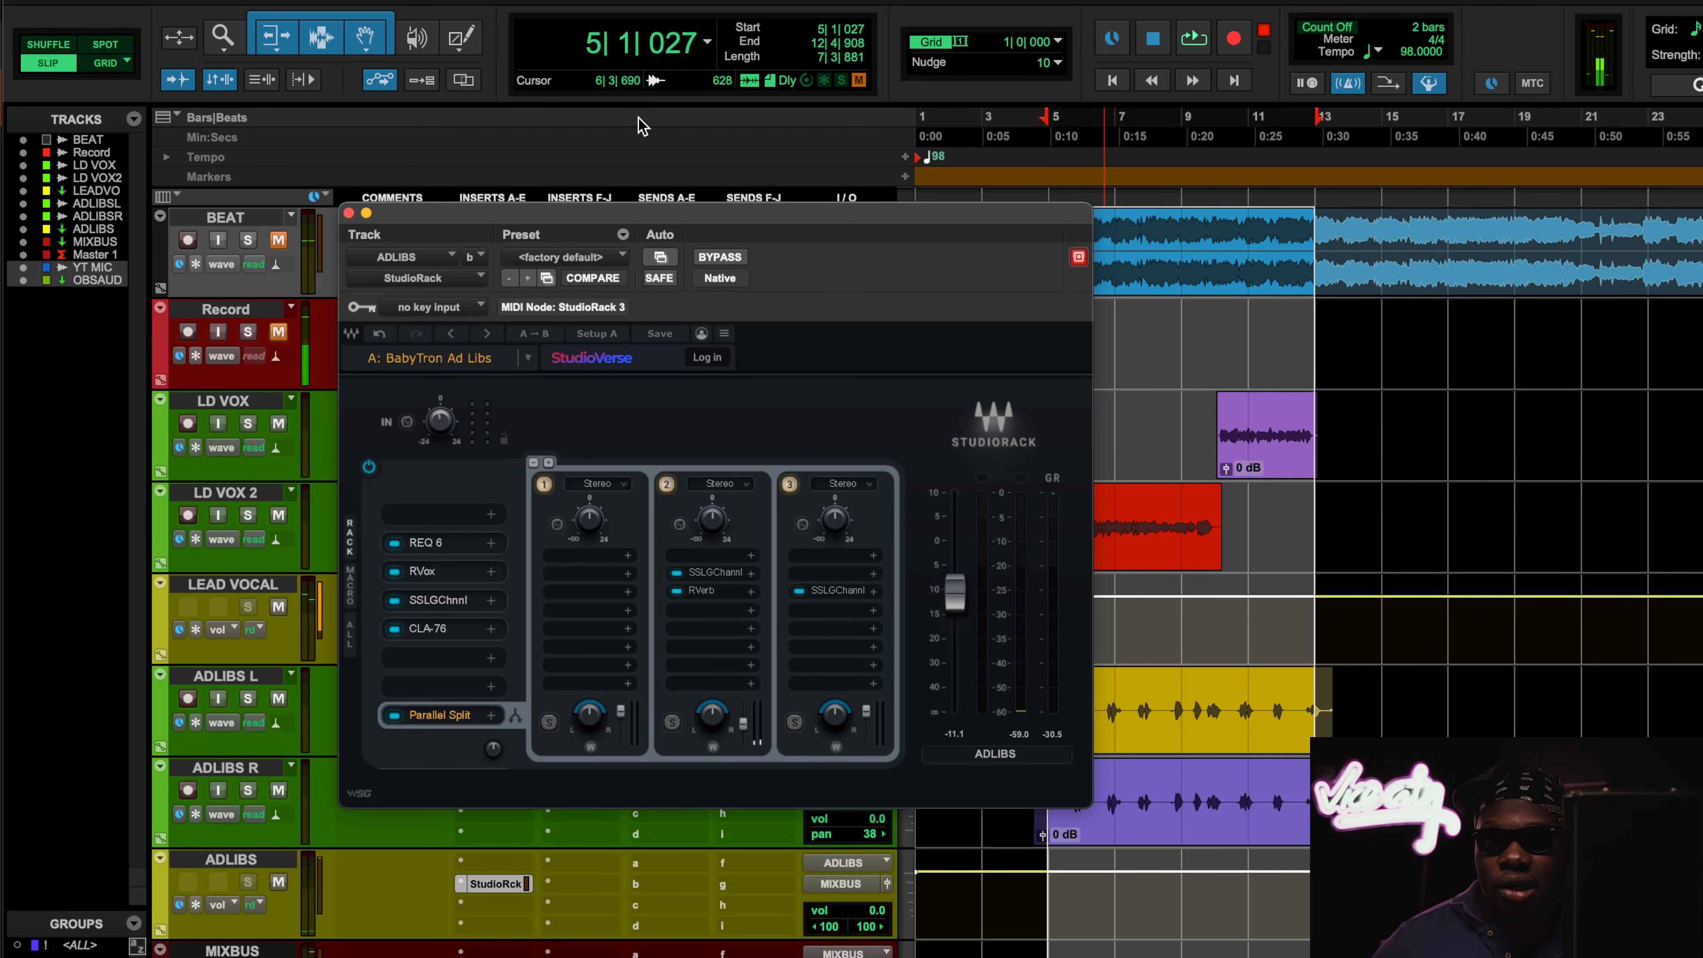